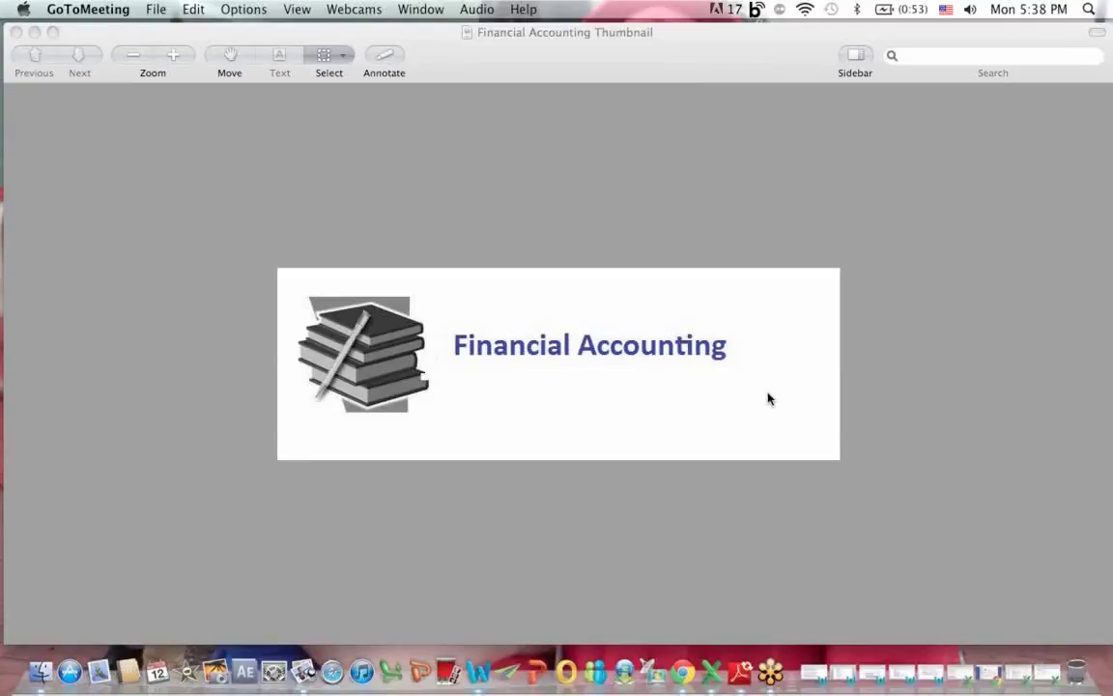
Step: Switch to the Proof of Cash and Bank Rec.xlsx workbook in Excel and look over its Bank Rec and Proof of cash sheets
click(1046, 676)
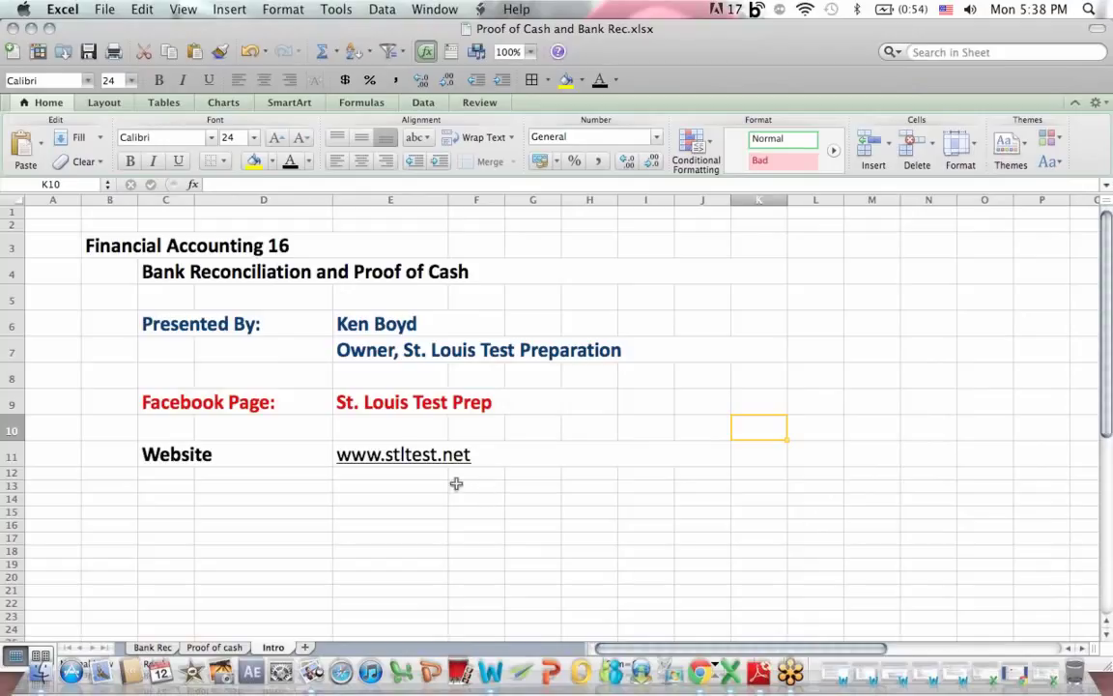
click(151, 646)
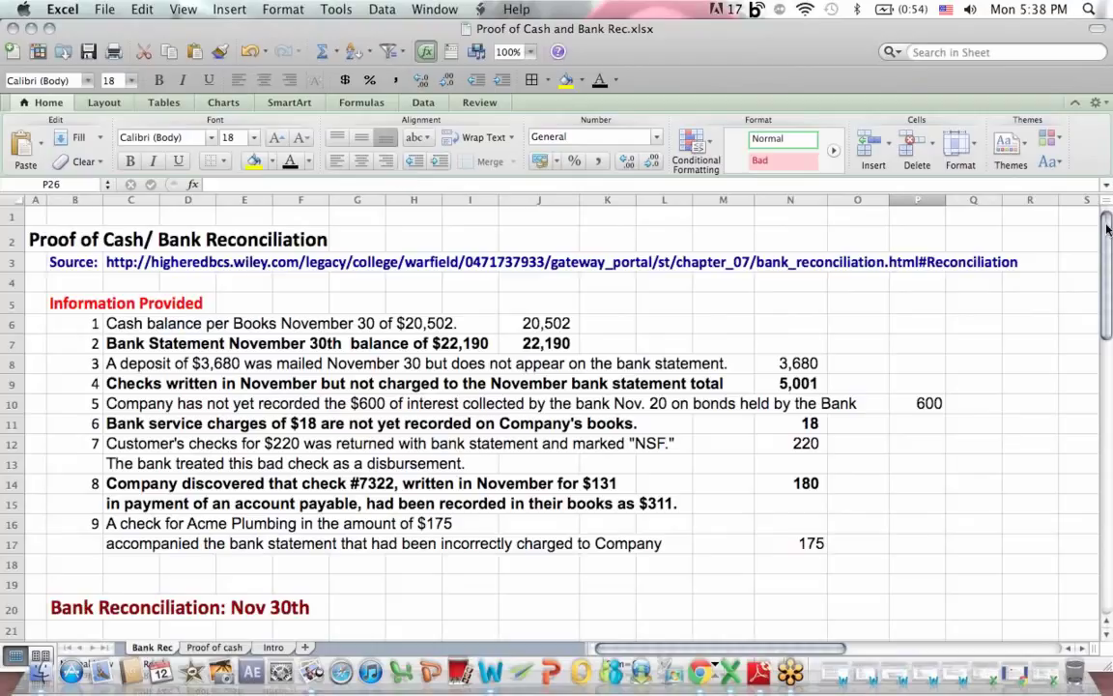
drag(1109, 226, 1107, 335)
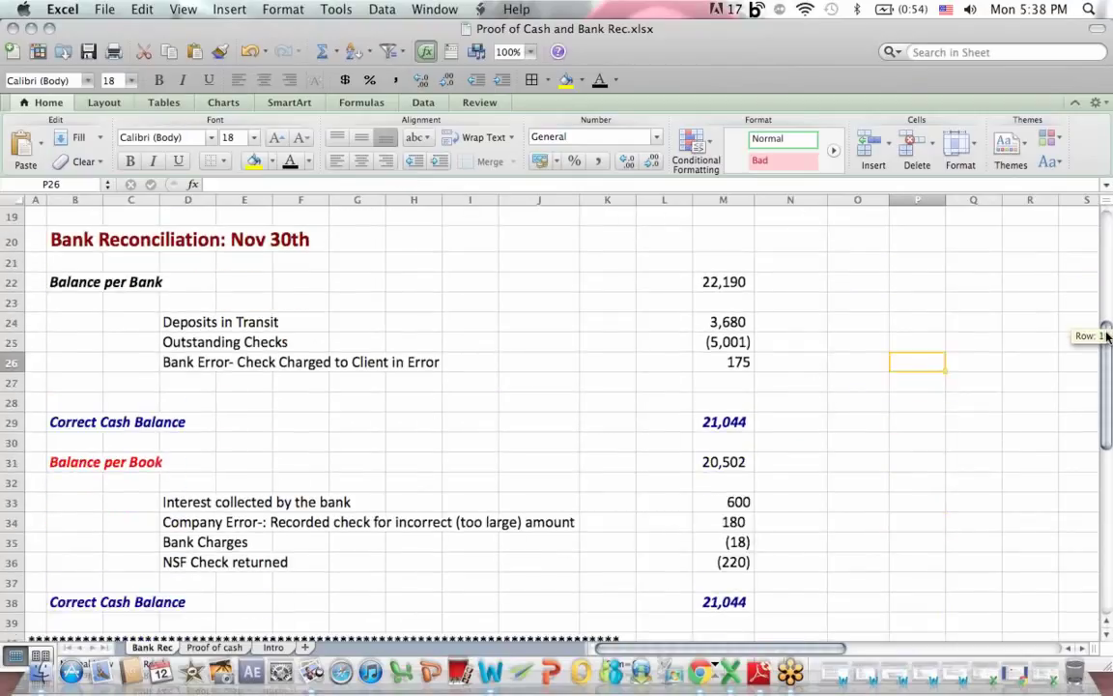
click(215, 648)
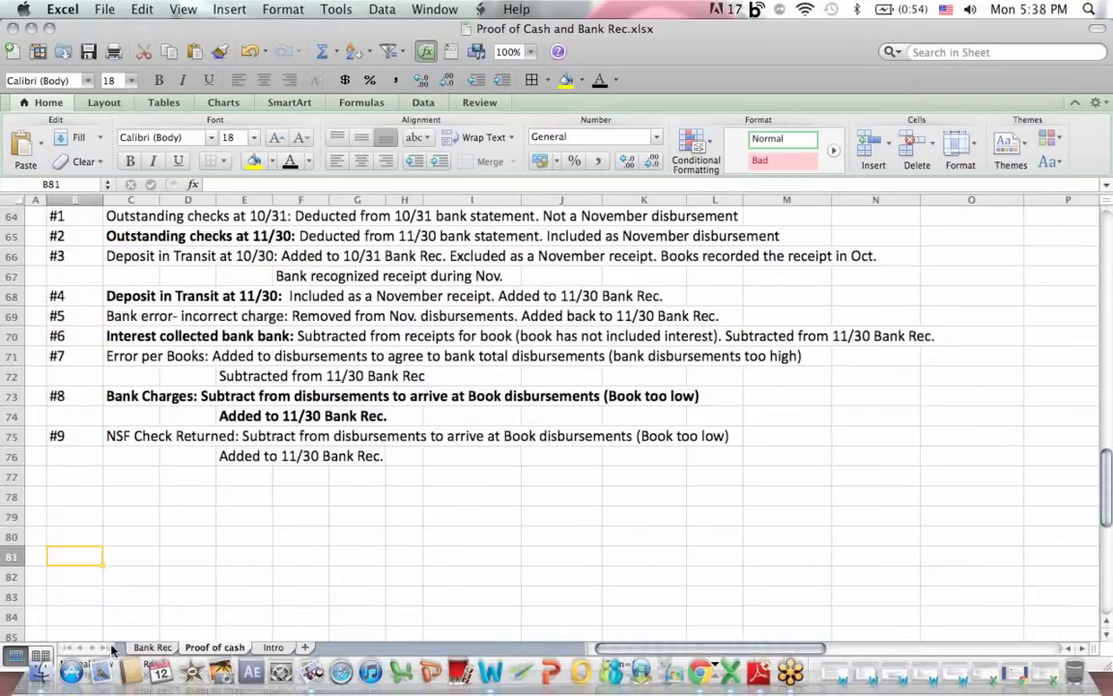
click(152, 647)
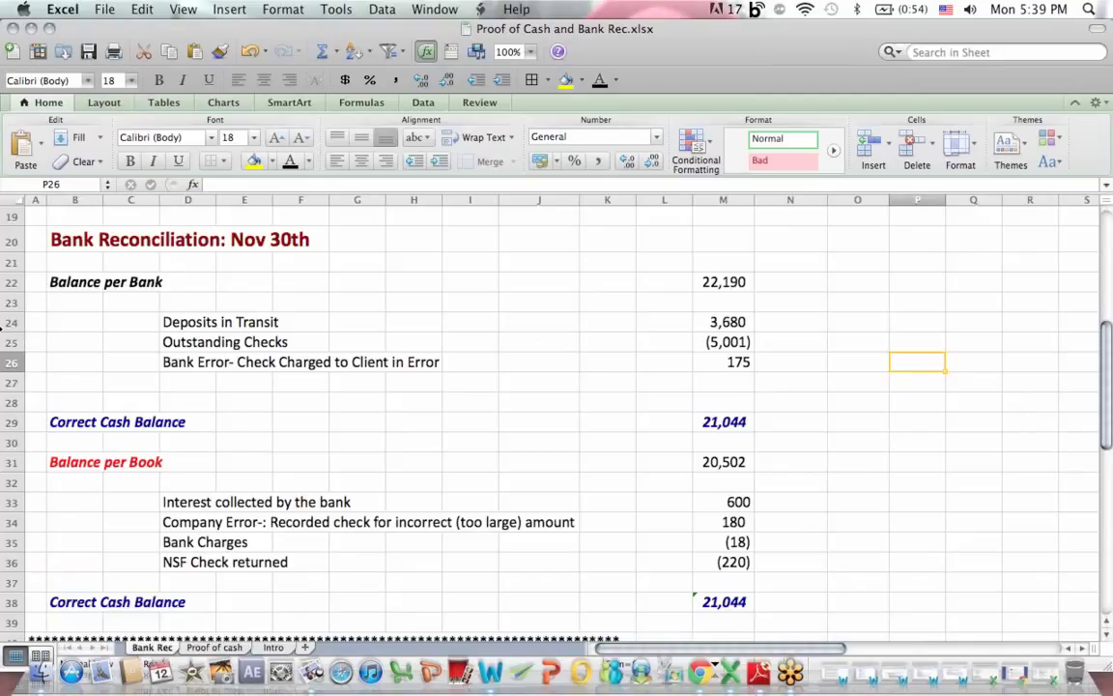
Step: Highlight the Balance per Bank row, its adjustment lines and the bank-side Correct Cash Balance row on the Bank Rec sheet
drag(58, 283, 715, 281)
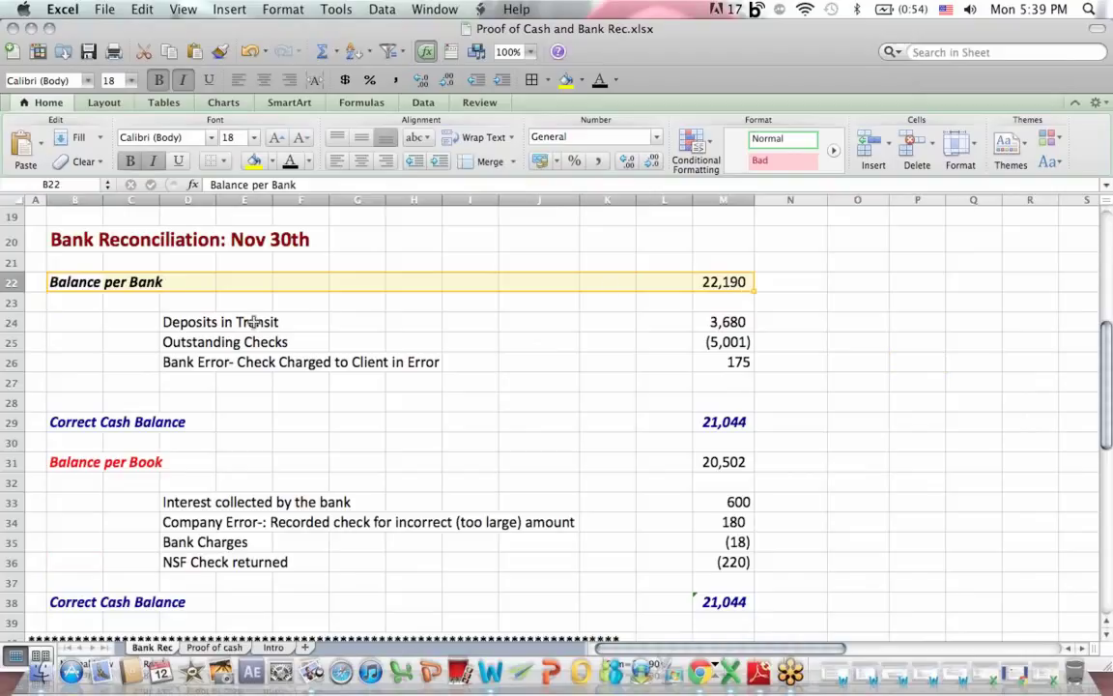
drag(119, 320, 718, 421)
drag(68, 422, 789, 417)
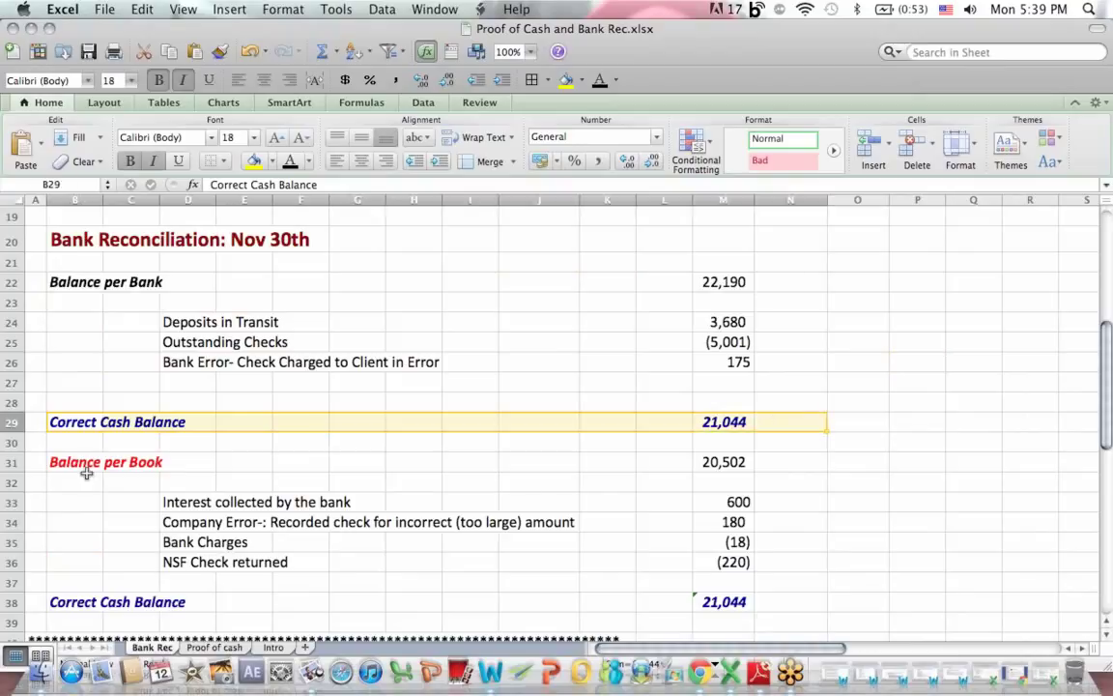
Step: Highlight the Balance per Book row, its four adjustment lines from interest to NSF check, and the book-side Correct Cash Balance row
drag(82, 465, 737, 462)
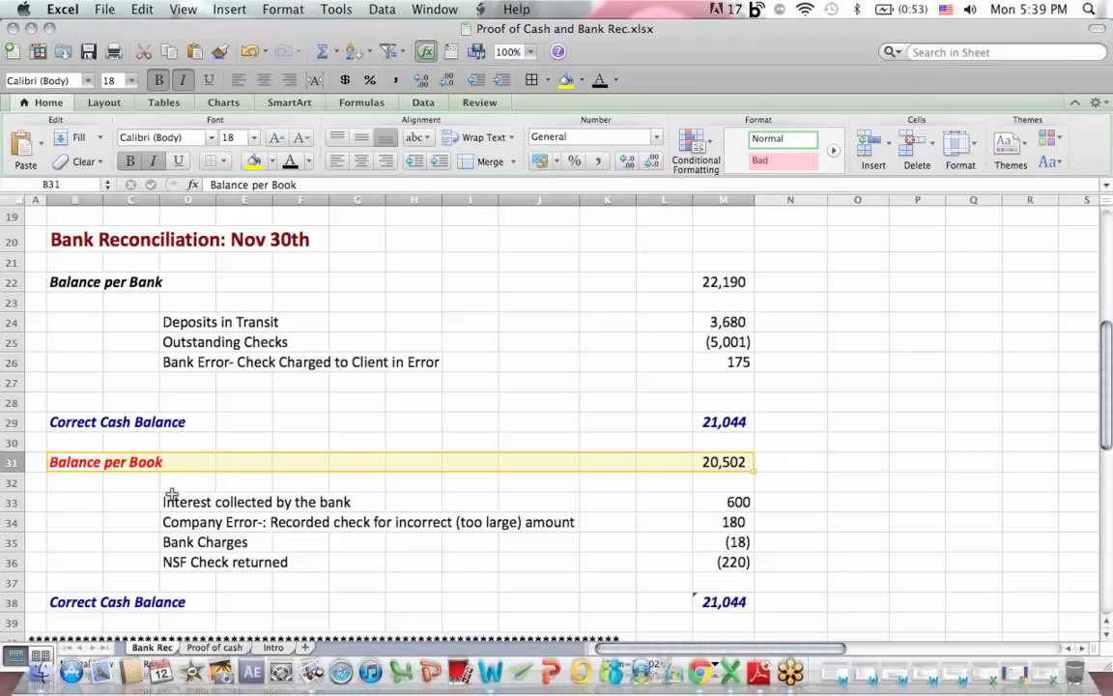
click(169, 502)
drag(169, 502, 809, 566)
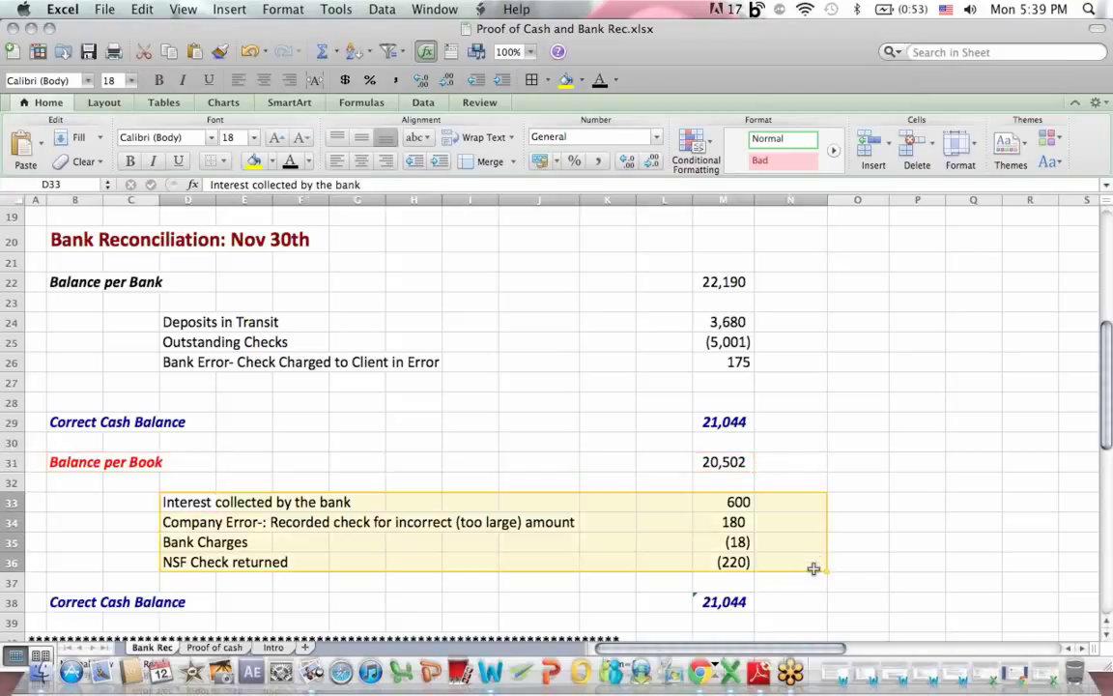
drag(87, 599, 737, 601)
Step: Compare the Correct Cash Balance amounts of the book and bank sections in M38 and M29
click(737, 601)
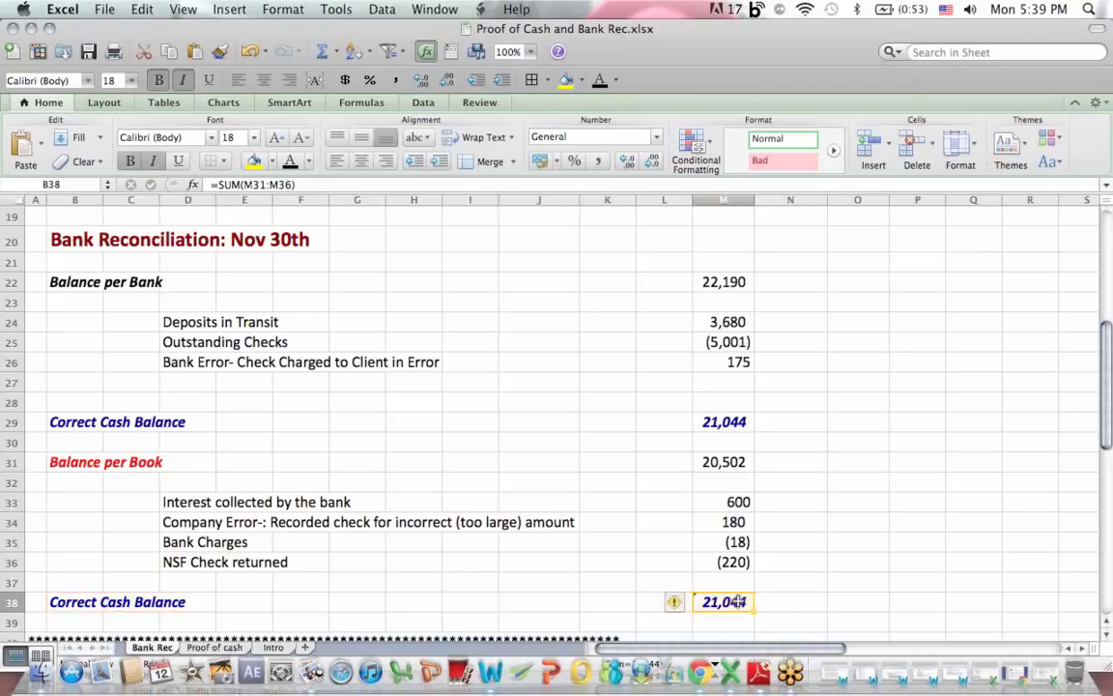
click(733, 424)
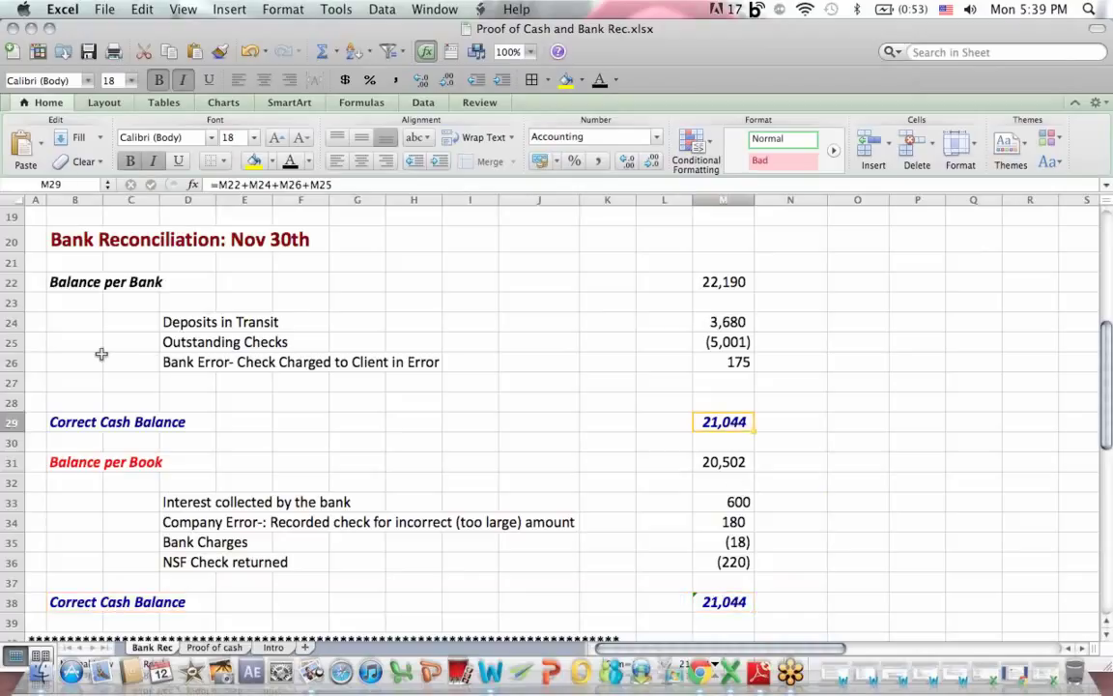
click(61, 415)
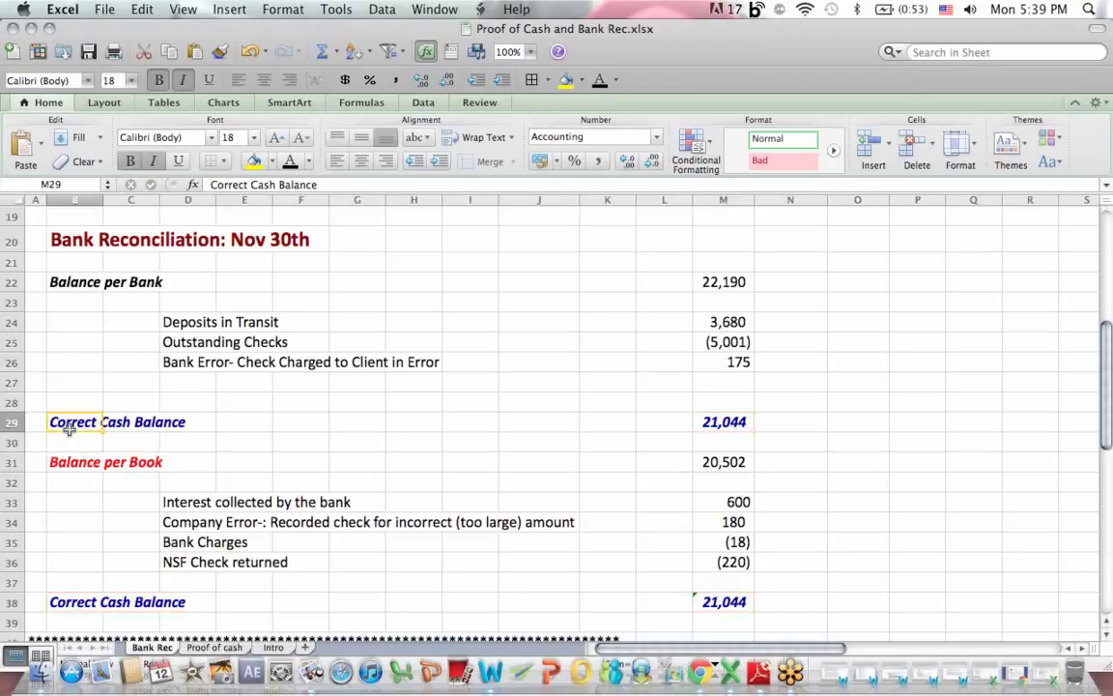
Step: Trace the Balance per Bank amount in M22 to the November 30th bank statement balance under Information Provided
click(77, 281)
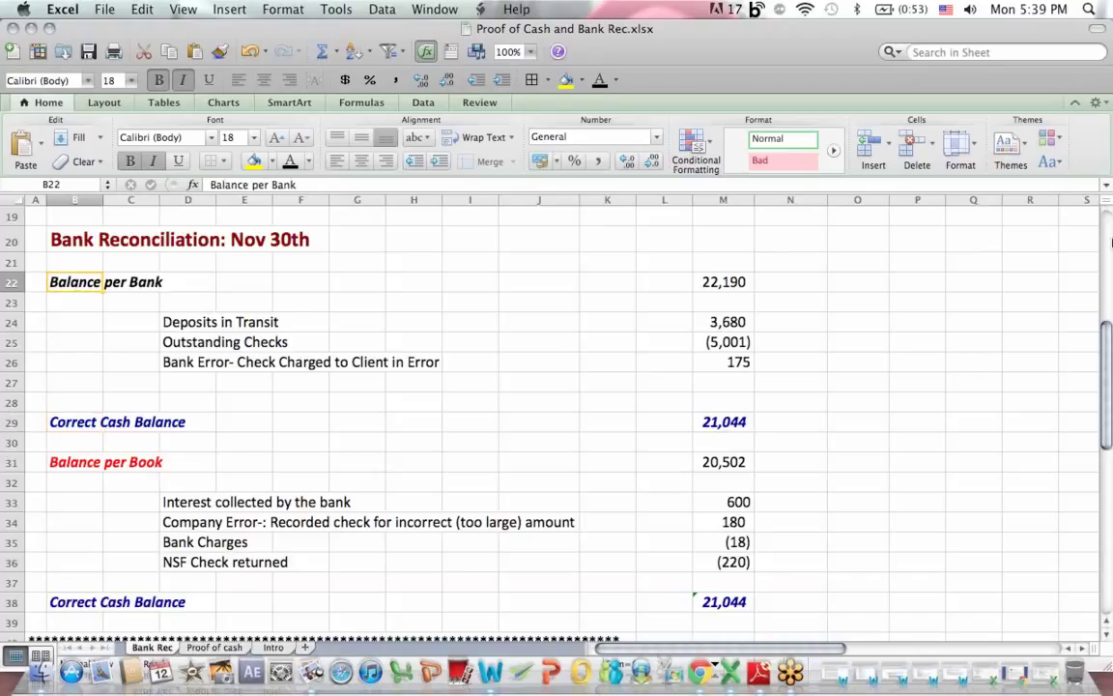
click(1107, 319)
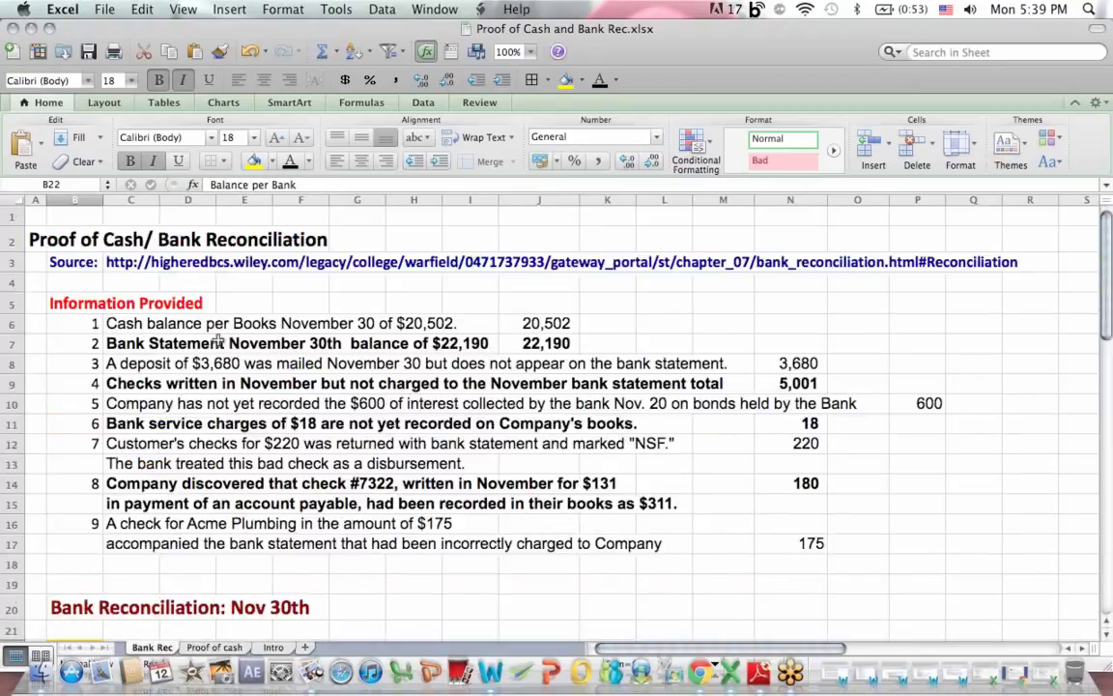
drag(223, 343, 512, 343)
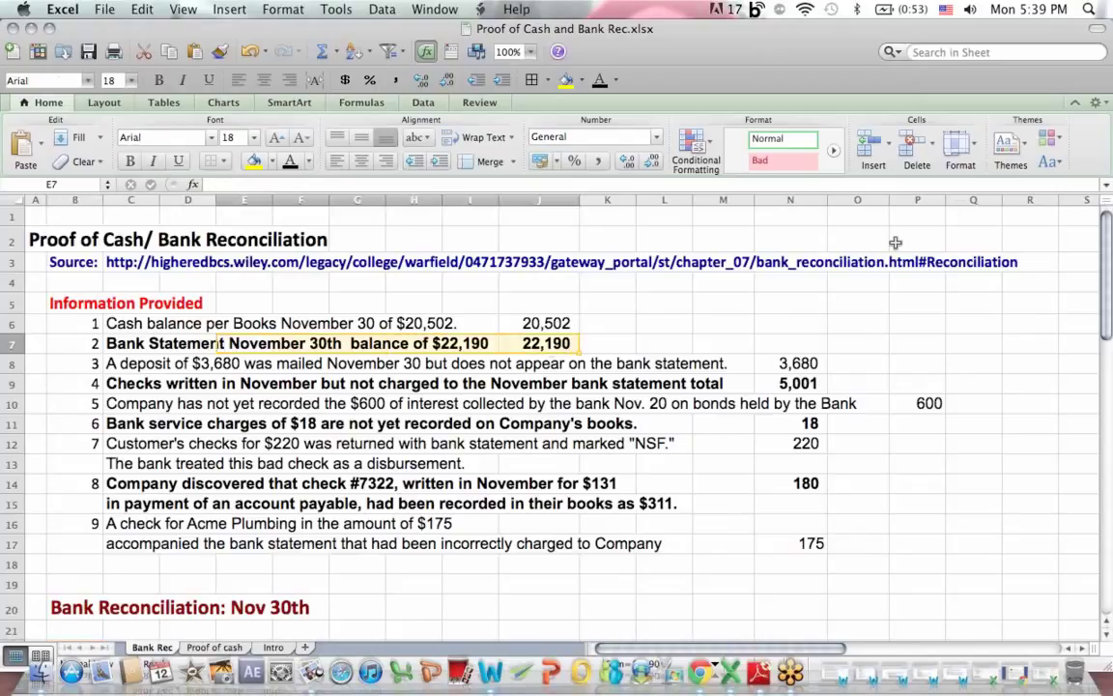
scroll(1000, 208, down, 2)
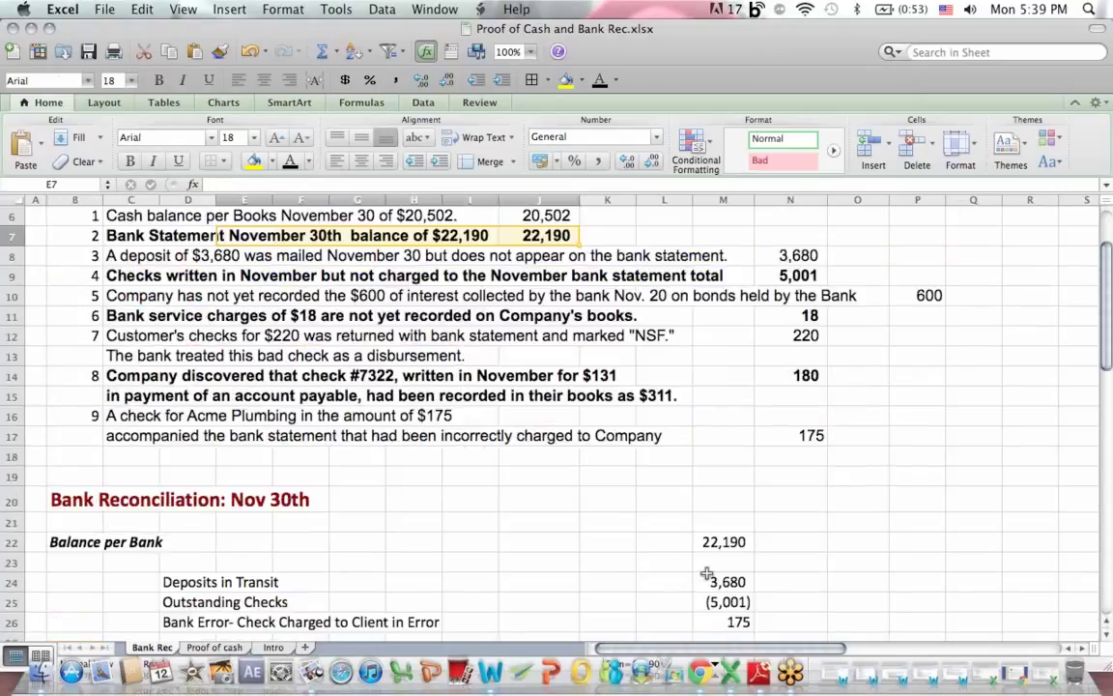
click(720, 538)
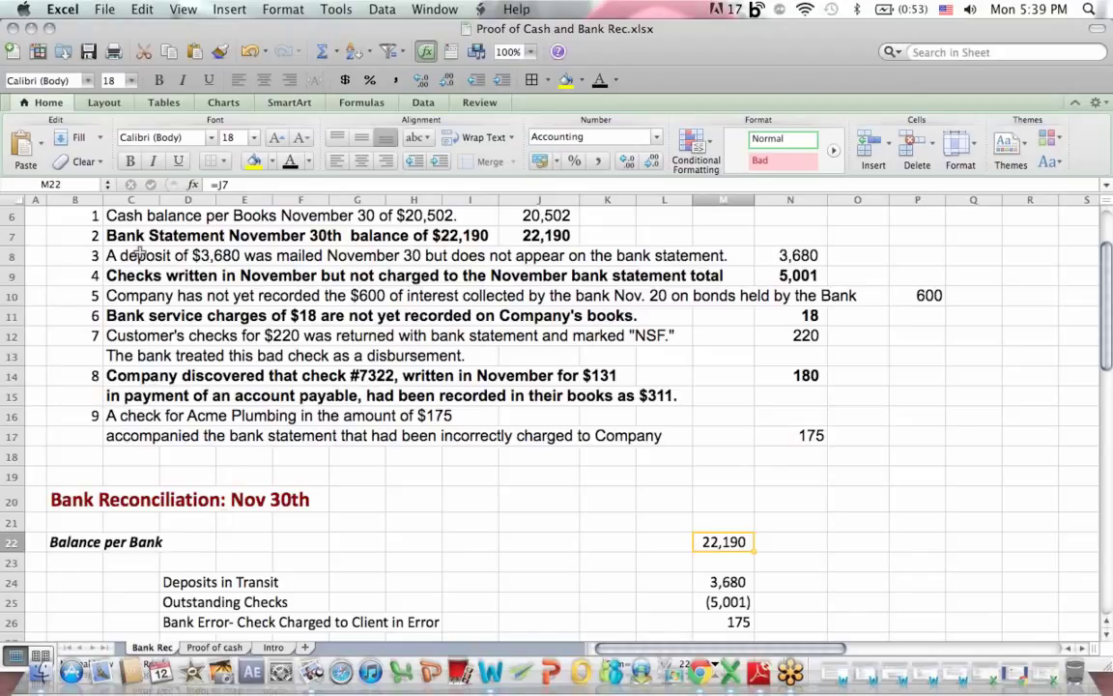
Step: Match the mailed November 30 deposit and the uncharged November checks to the Deposits in Transit and Outstanding Checks amounts
drag(140, 255, 802, 256)
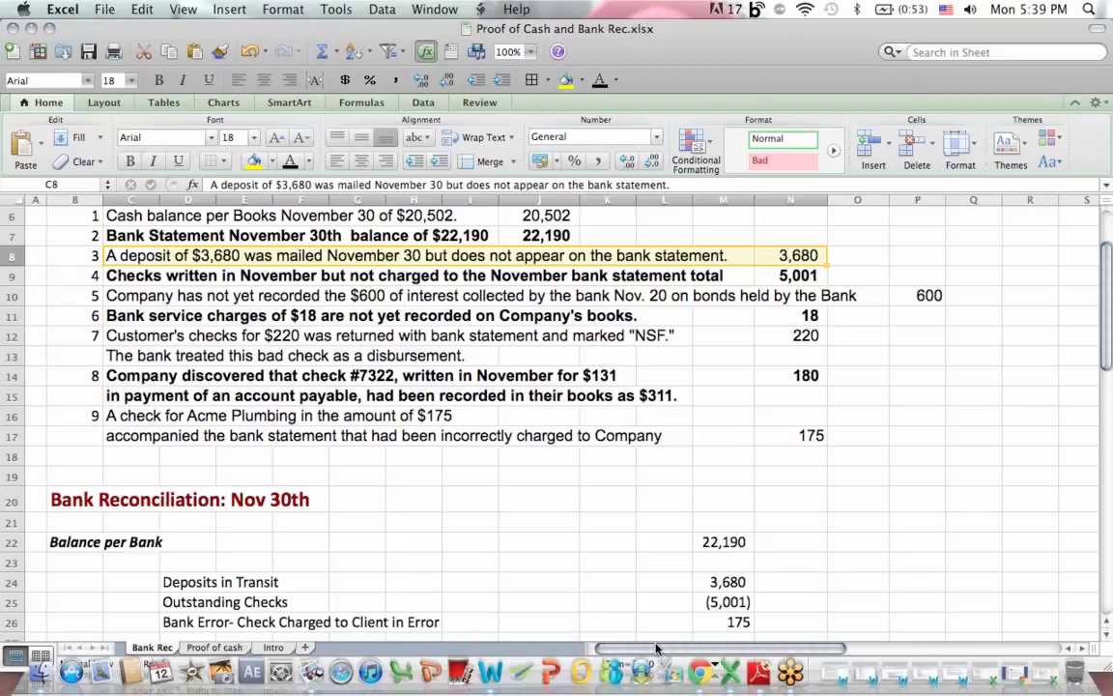
click(710, 584)
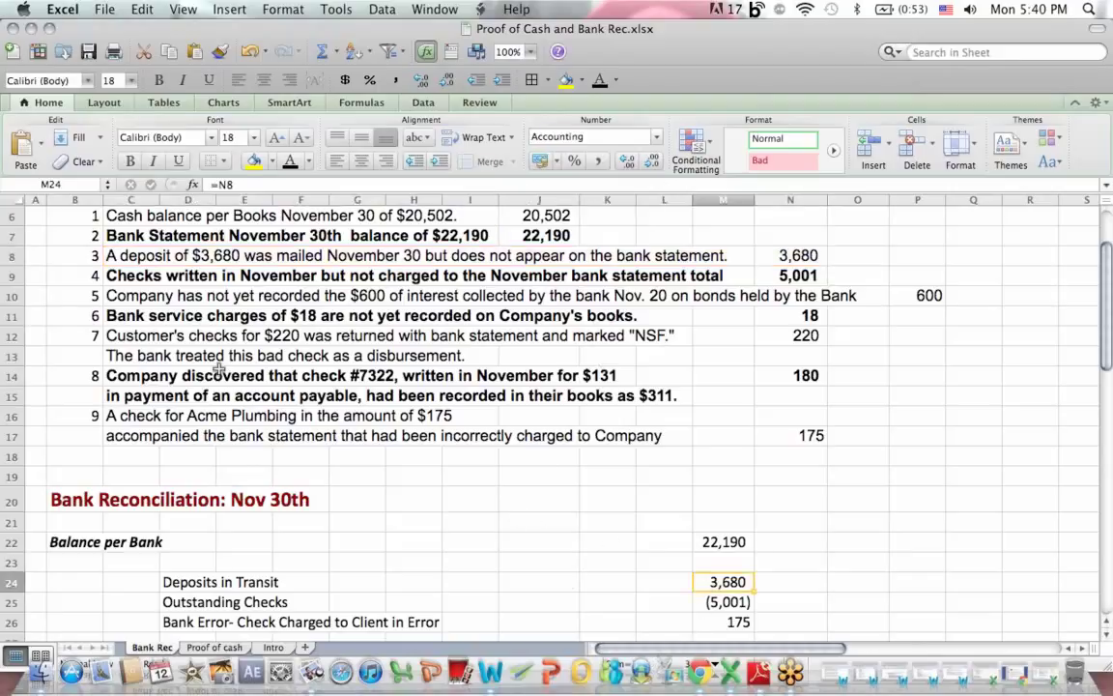
click(183, 280)
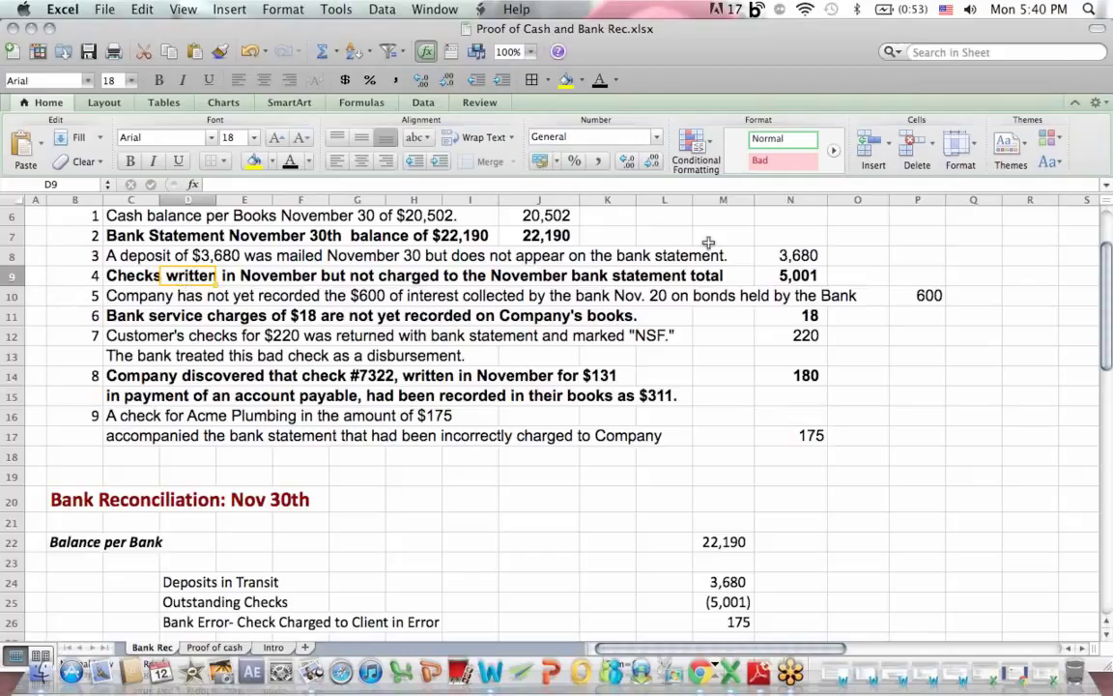
click(783, 274)
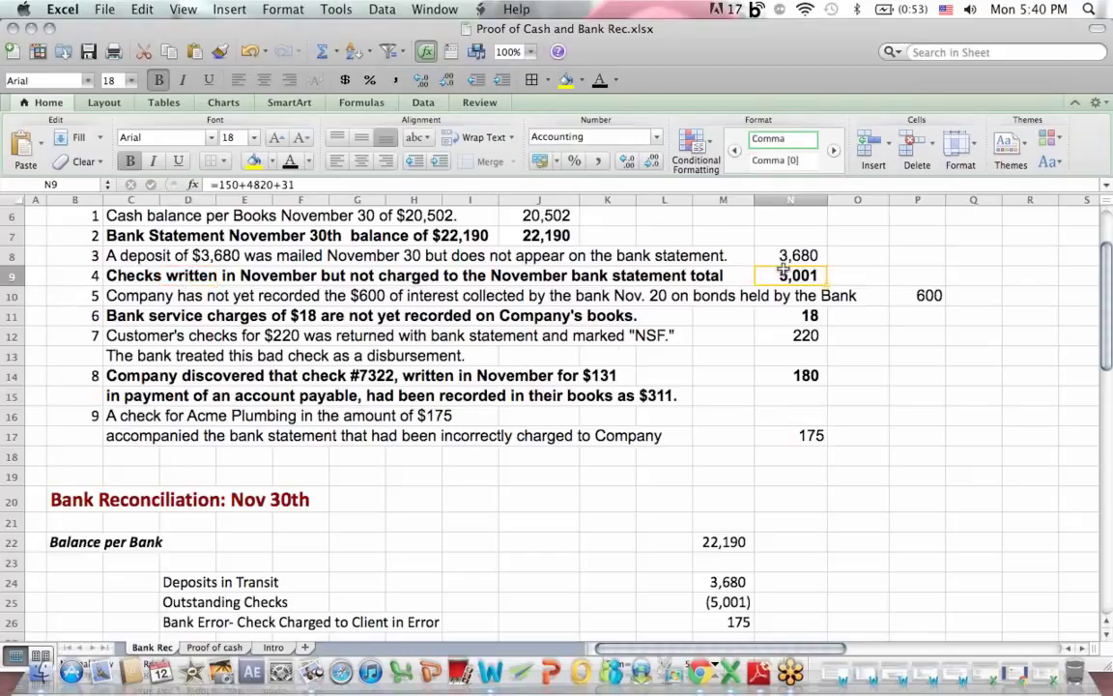
click(206, 601)
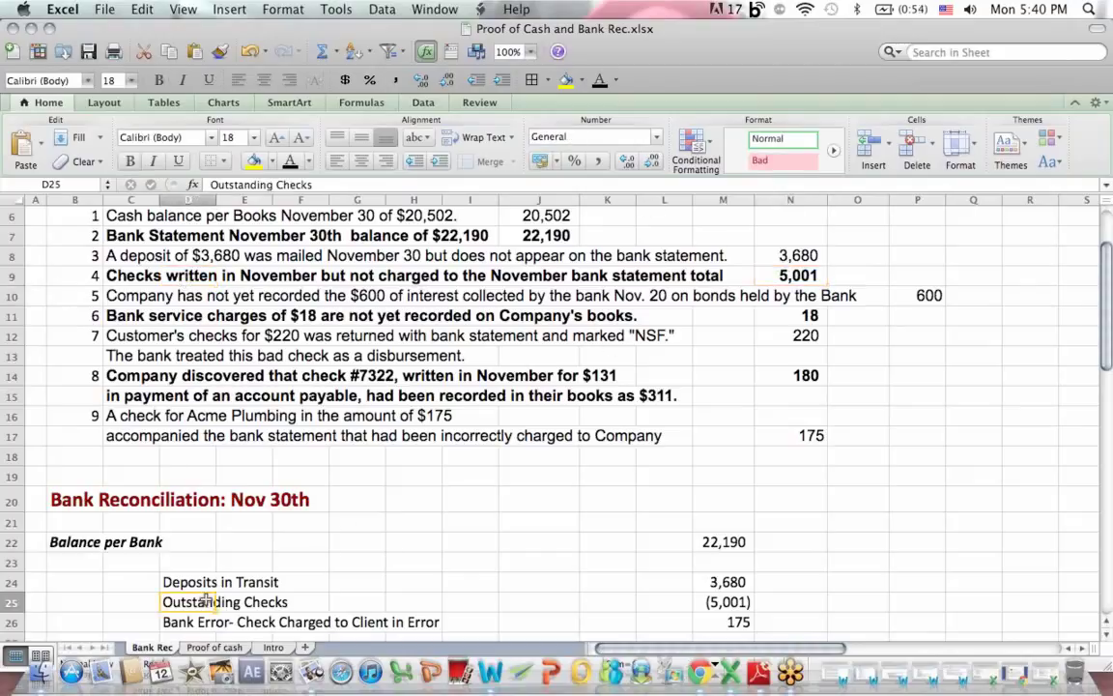
click(739, 601)
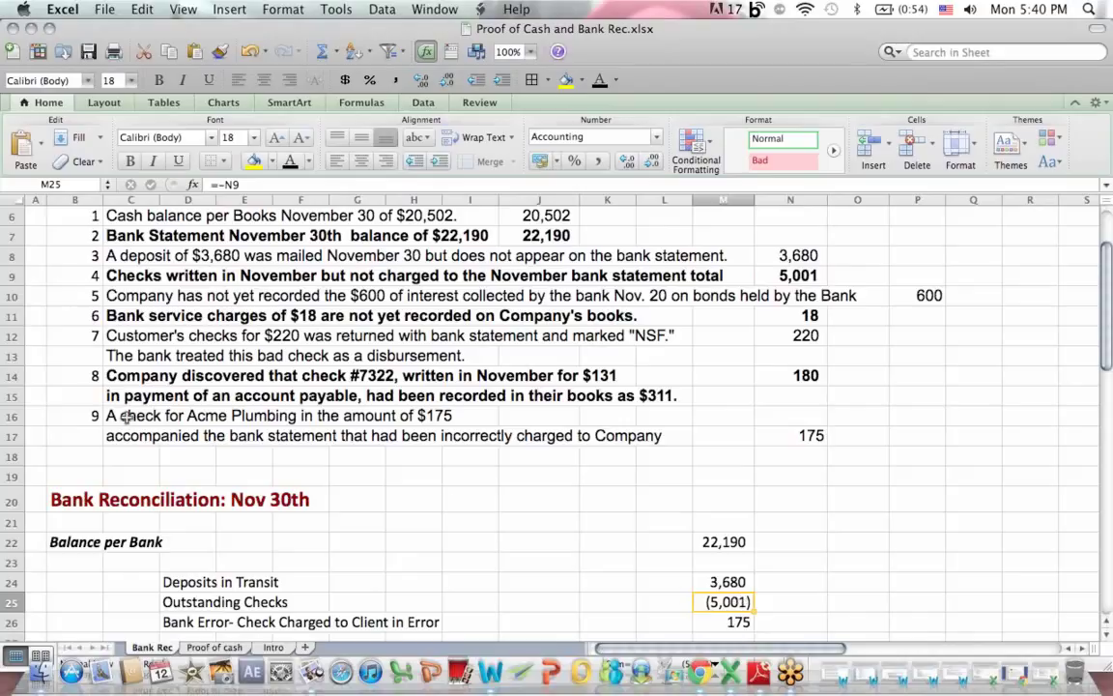
Step: Match the incorrectly charged Acme Plumbing check in item 9 to the Bank Error line of the reconciliation
drag(125, 415, 536, 431)
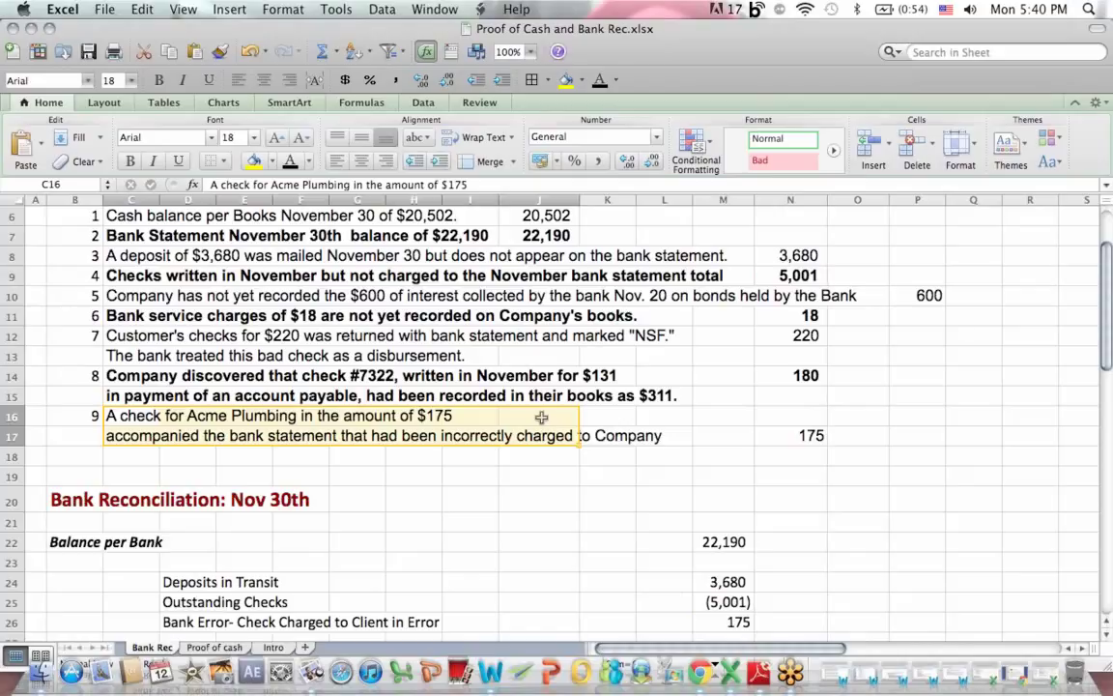
click(803, 441)
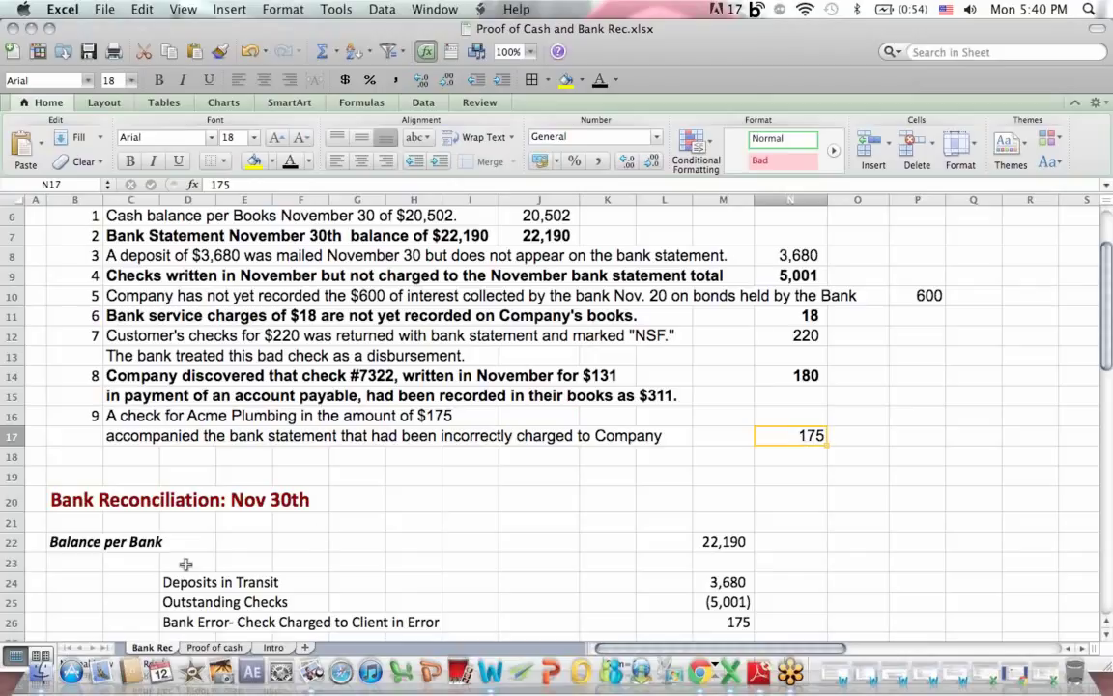
click(169, 623)
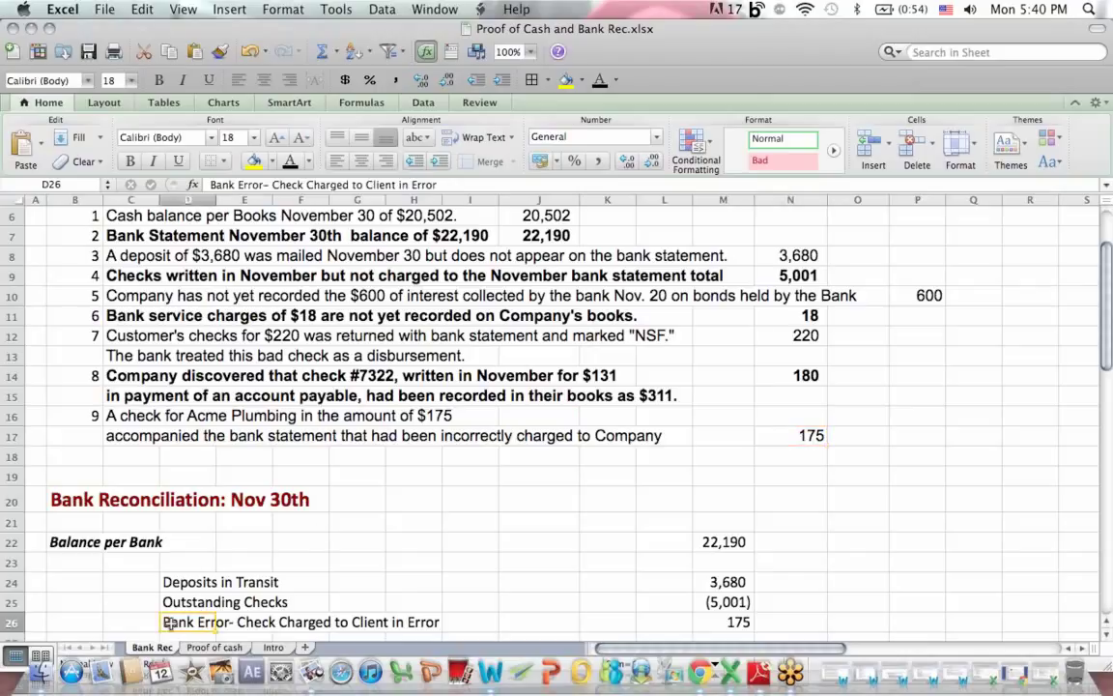
click(744, 619)
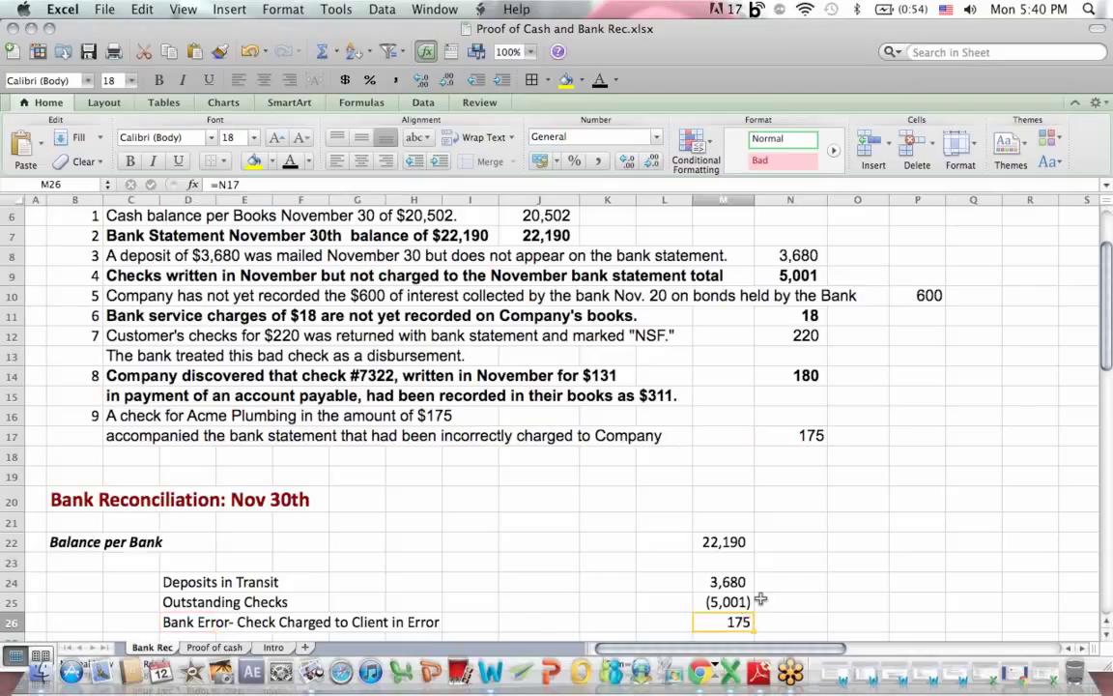
Step: Inspect the formula behind the bank-side Correct Cash Balance in M29 and the cells it adds up
drag(1104, 261, 1104, 282)
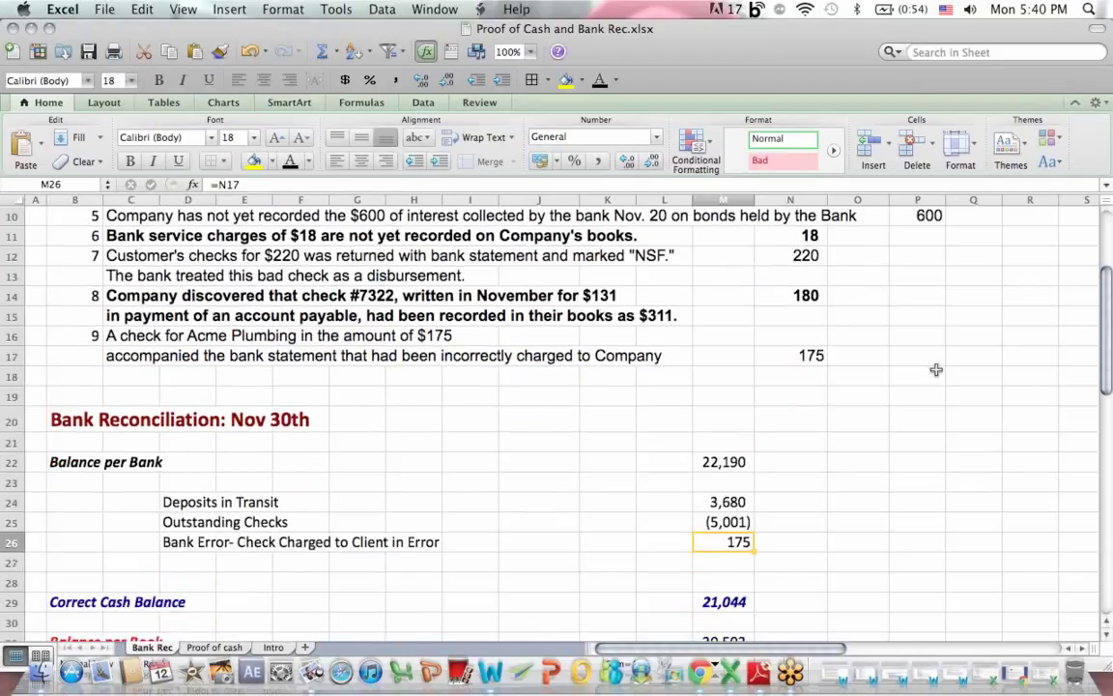
click(724, 600)
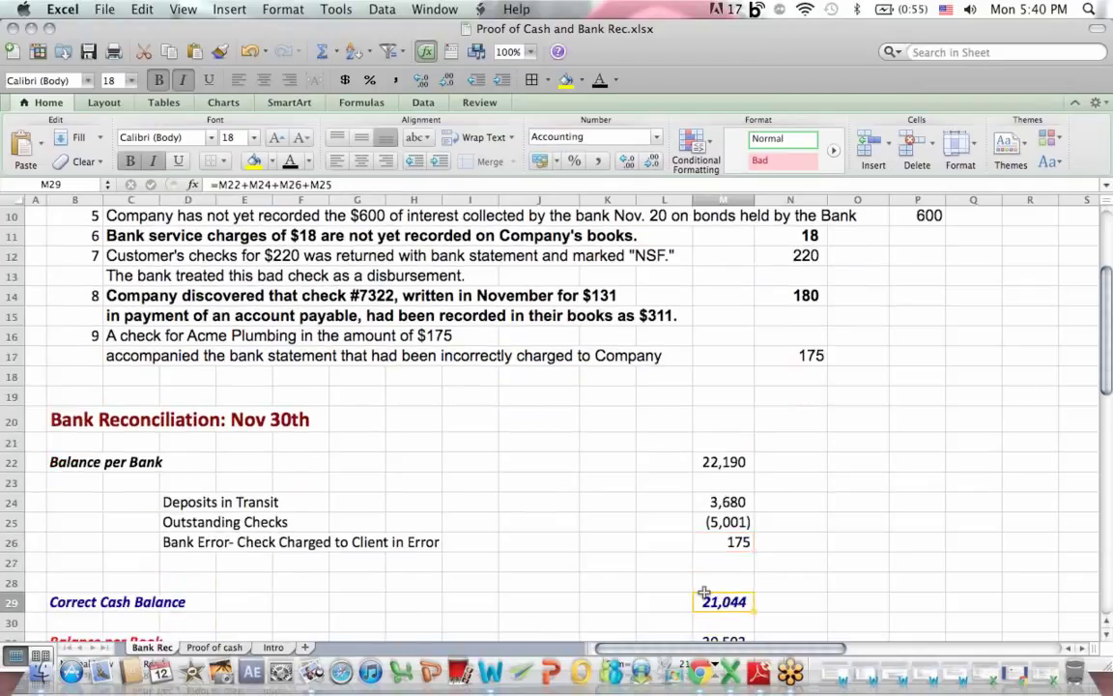
click(276, 183)
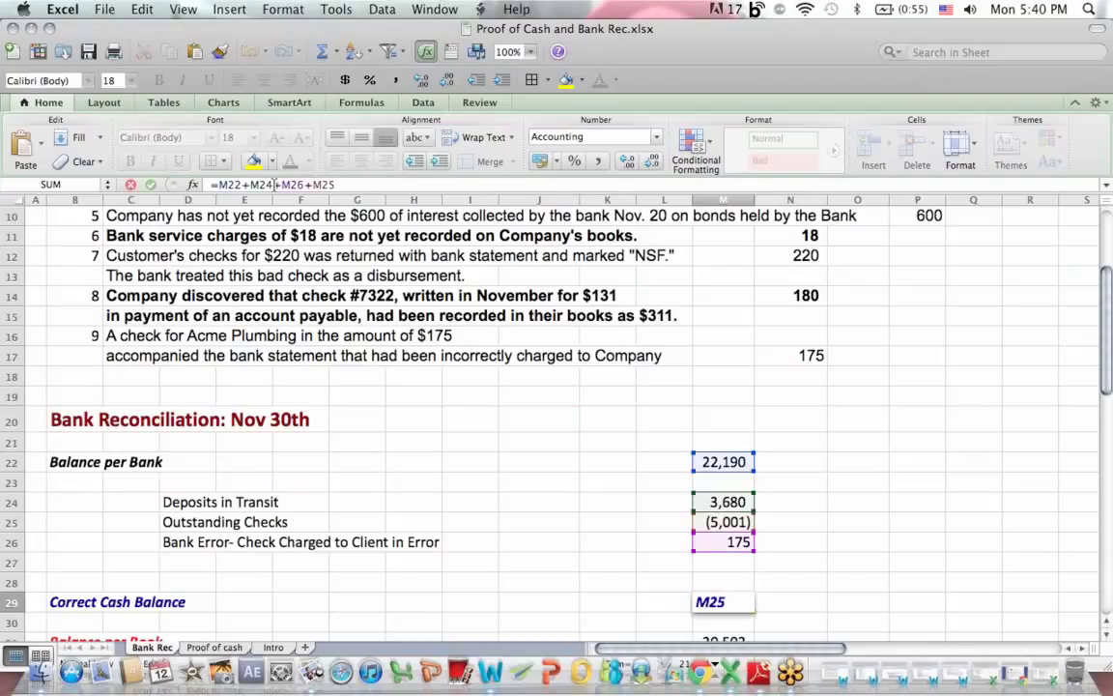
key(Return)
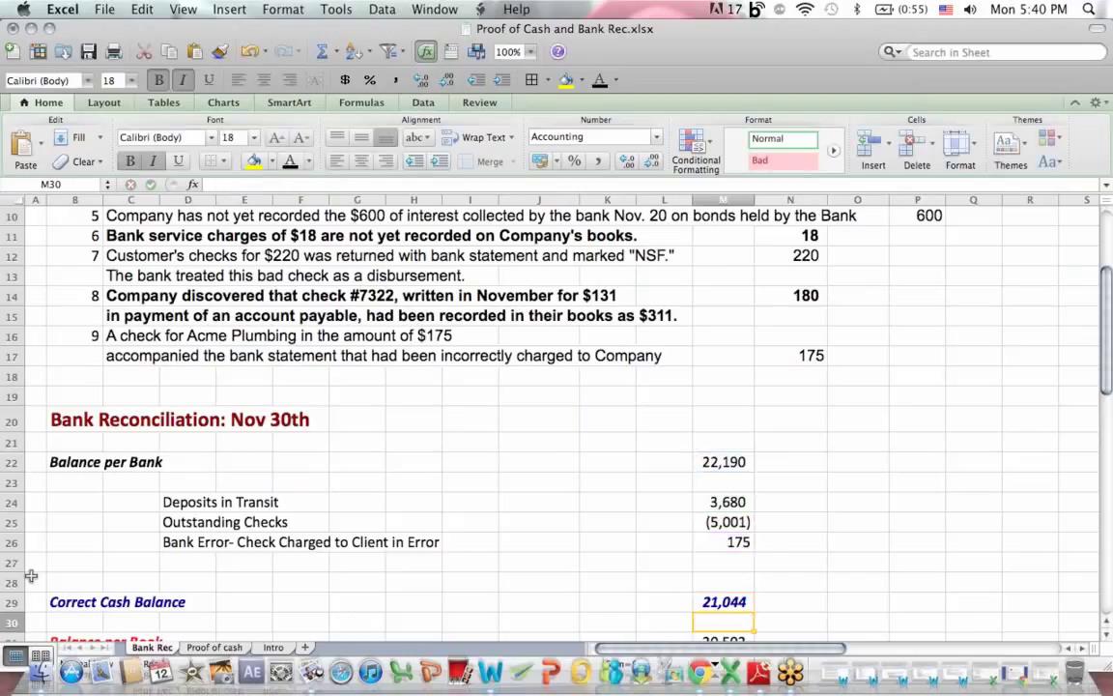
click(60, 601)
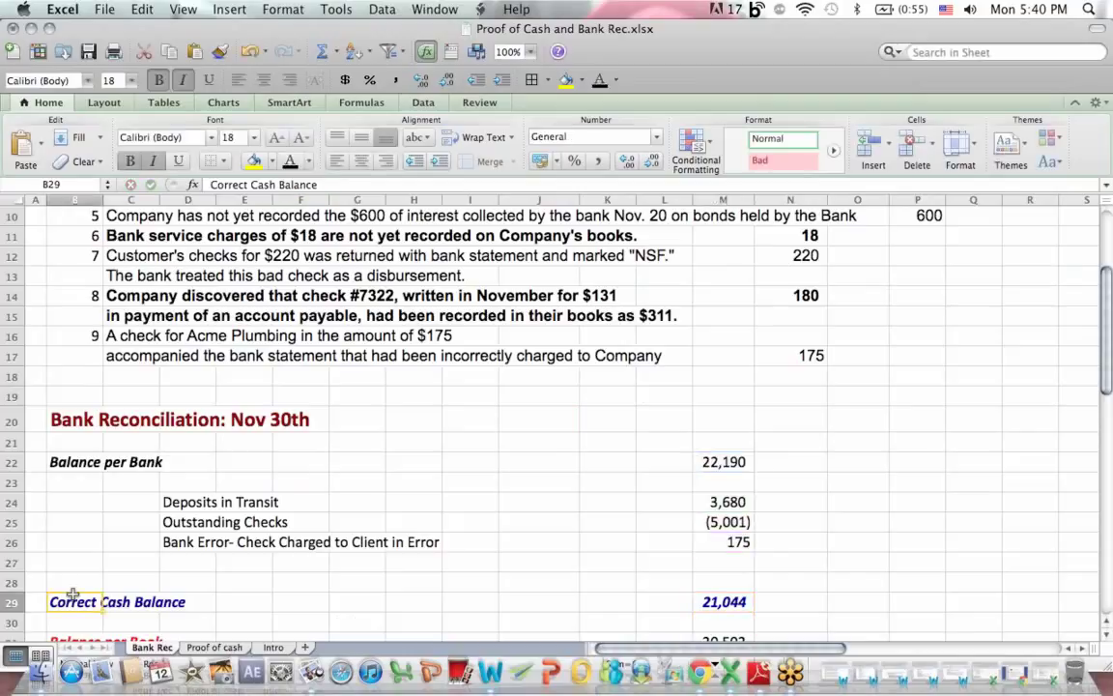
click(746, 601)
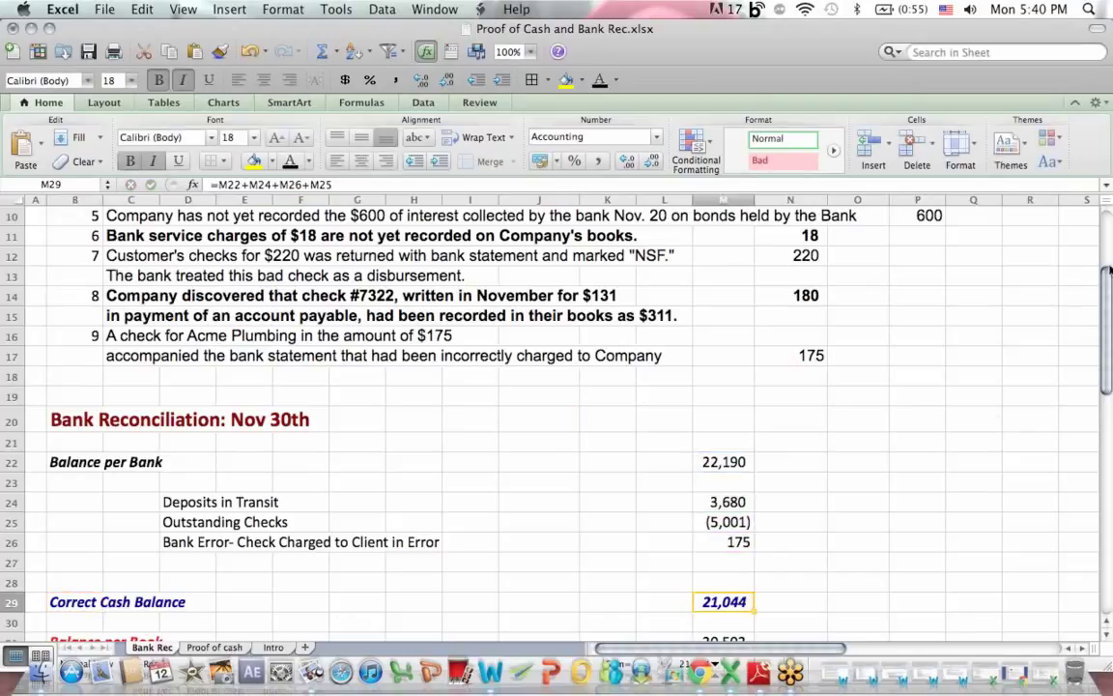
Step: Trace the Balance per Book amount in M31 to the November 30 cash balance per books in item 1 of Information Provided
drag(1110, 270, 1108, 310)
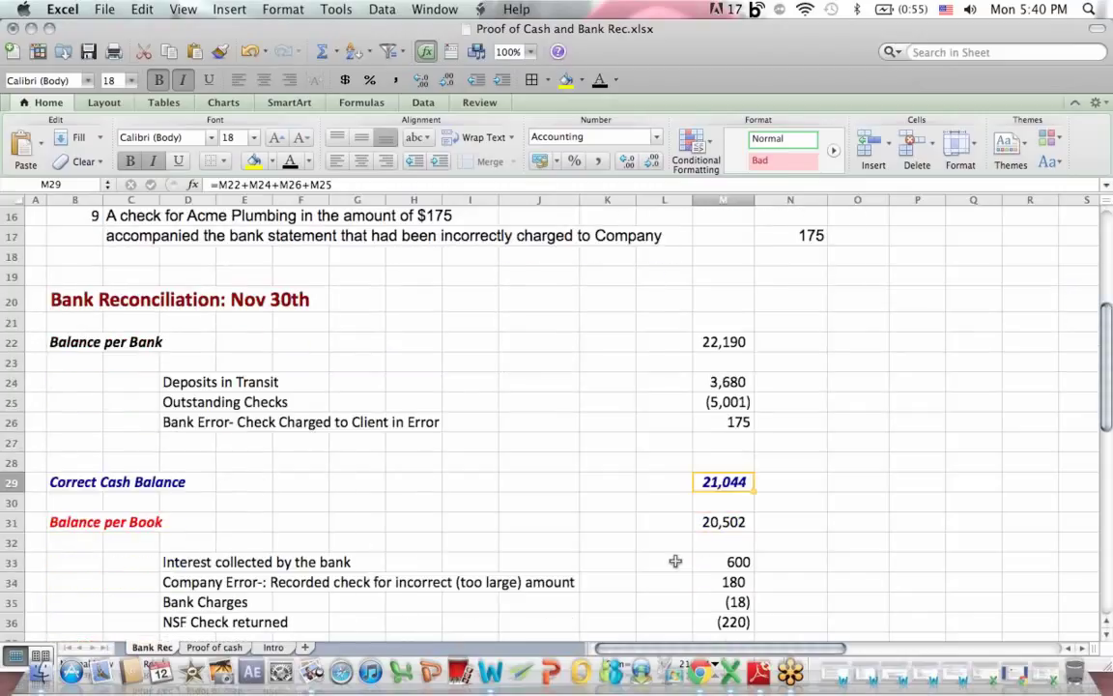
click(734, 522)
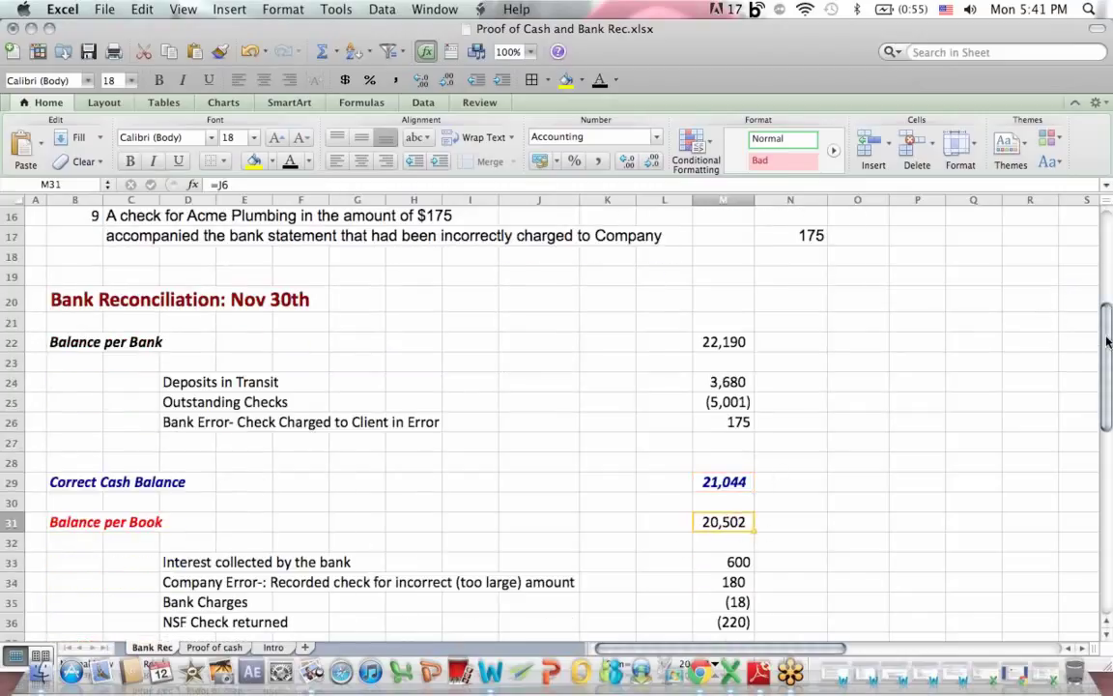
drag(1107, 340, 1103, 244)
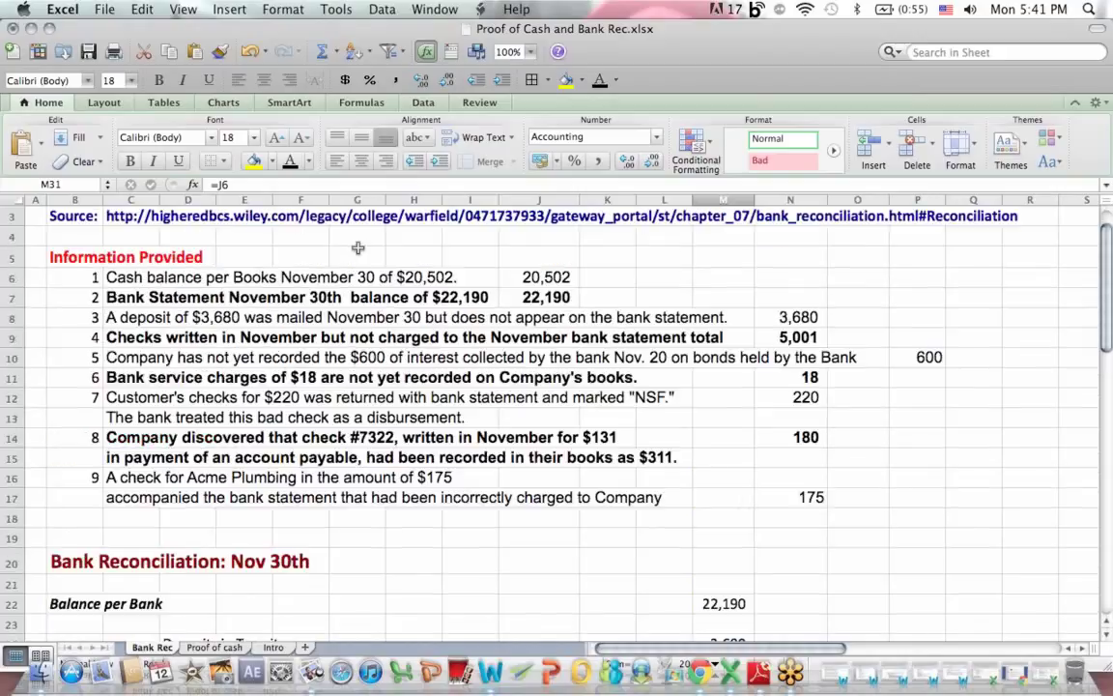
click(153, 278)
drag(154, 279, 621, 278)
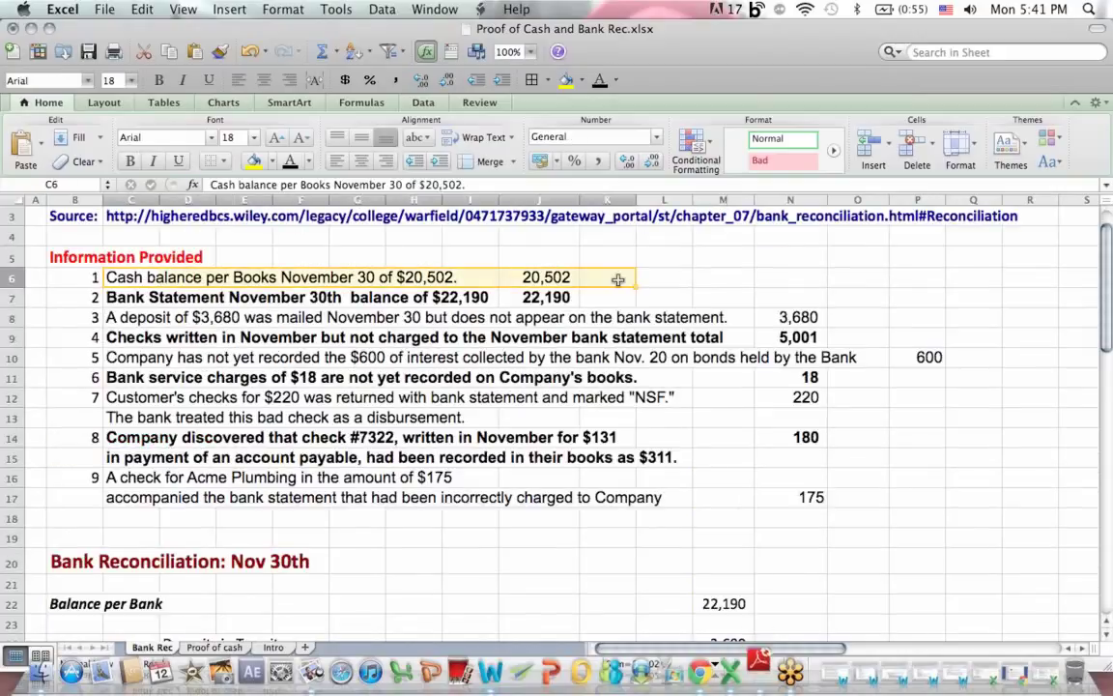
click(836, 297)
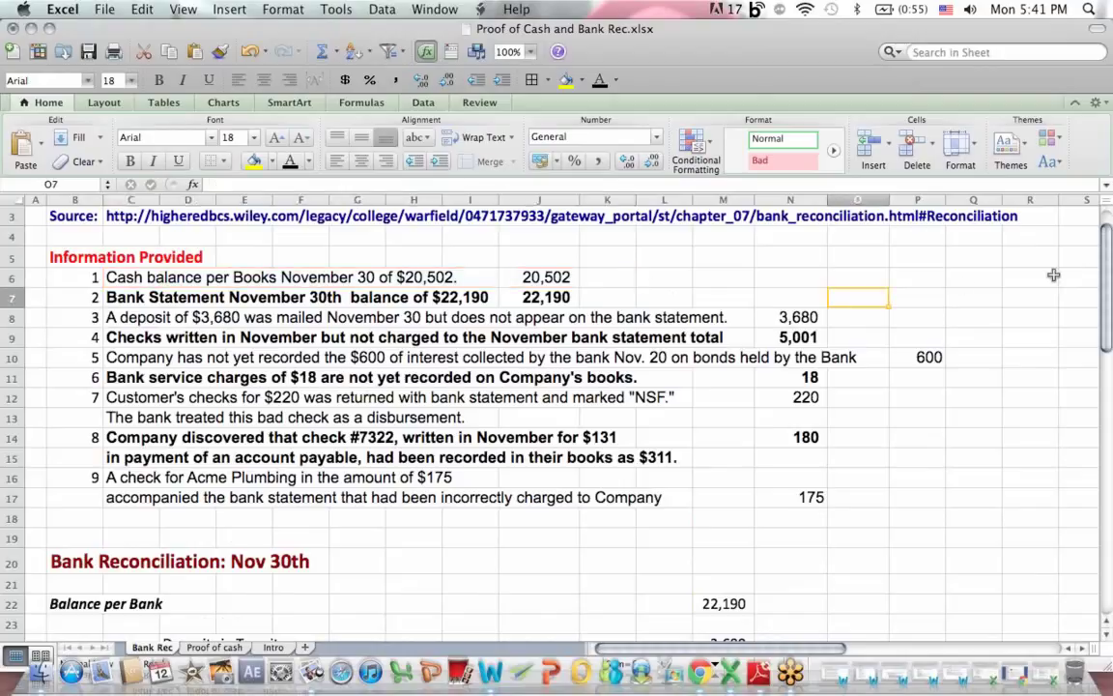
Step: Examine the Interest collected by the bank line and its amount under Balance per Book
drag(1108, 235, 1107, 317)
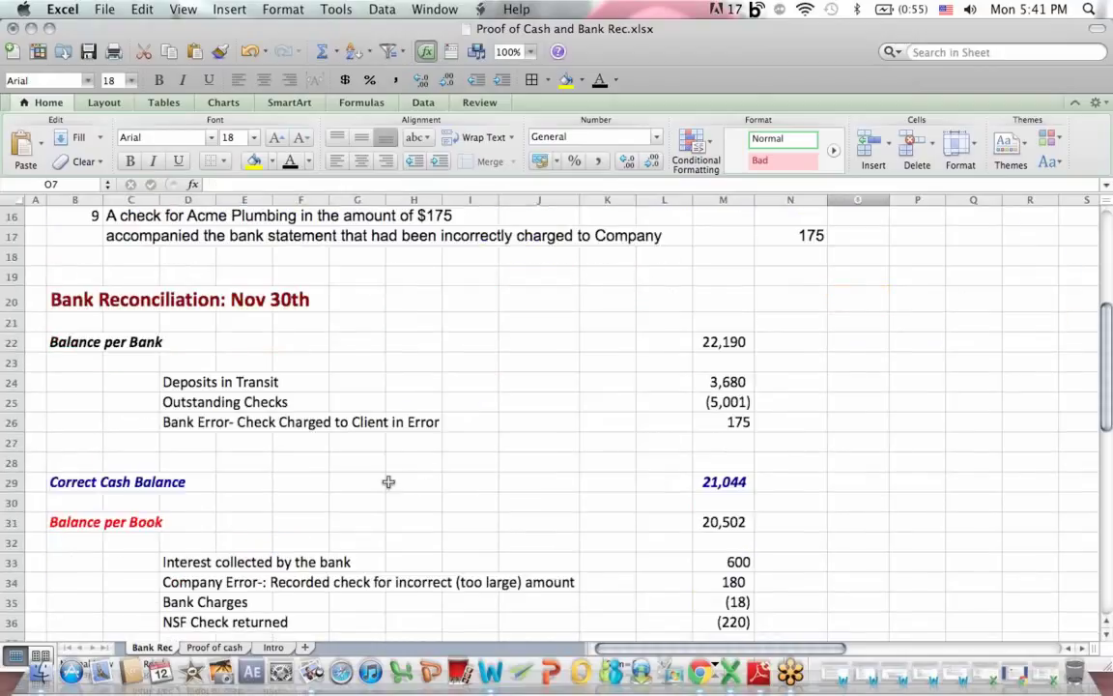
drag(208, 561, 739, 563)
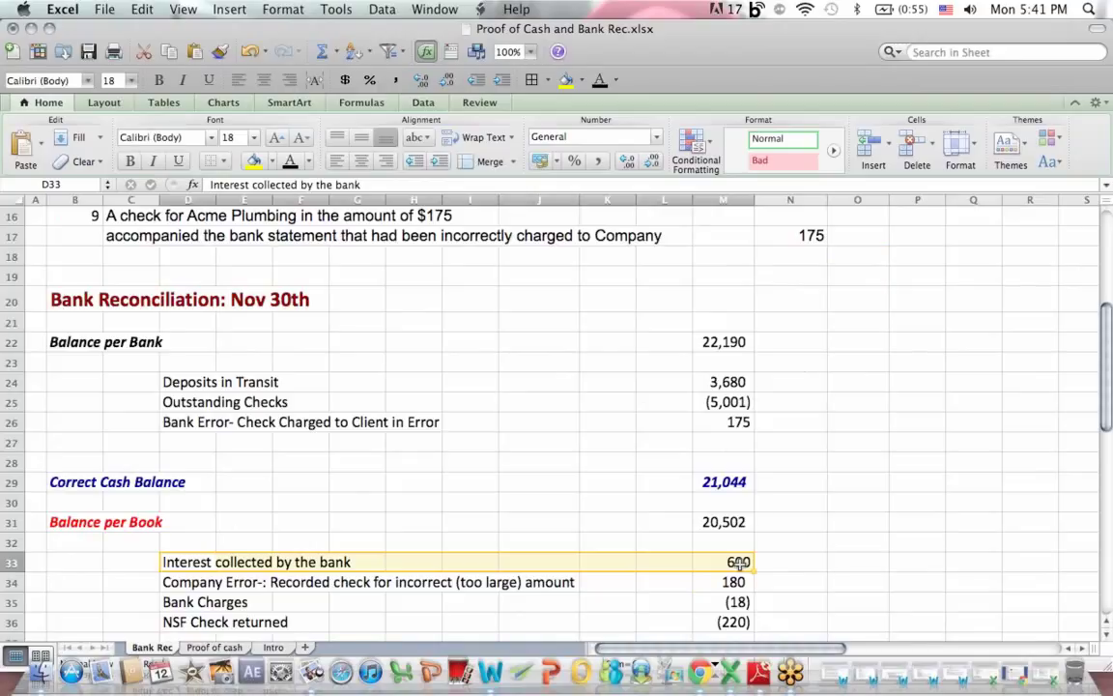
click(770, 559)
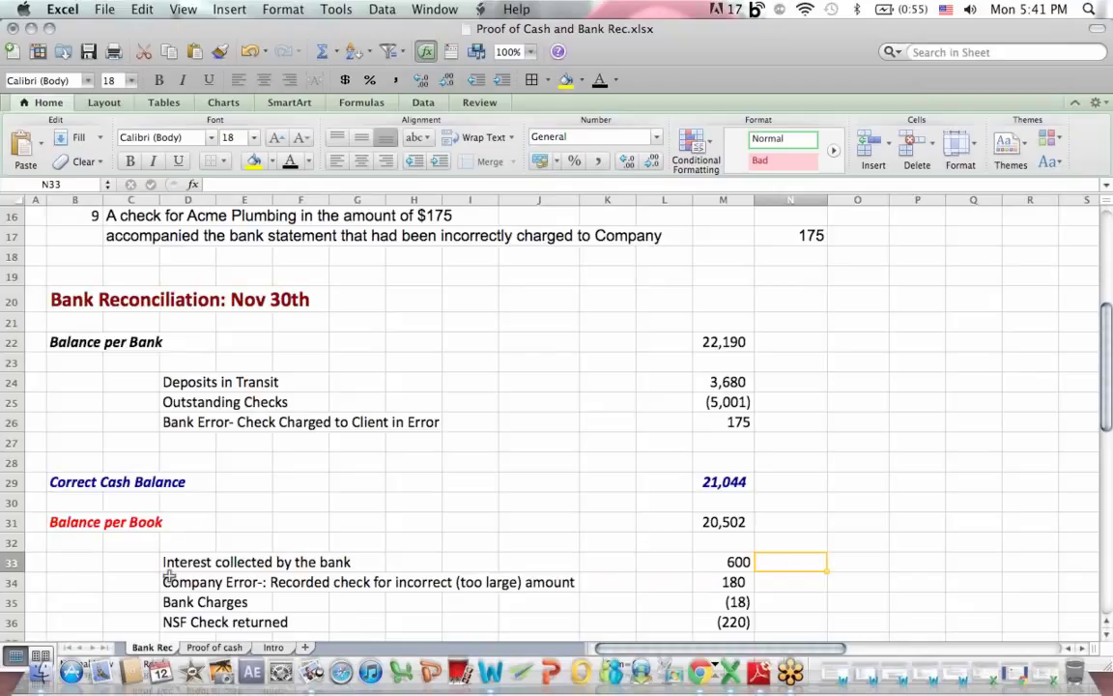
Step: Match the Company Error line in row 34 to the incorrectly recorded November check in item 8, and inspect its reference in M34
drag(167, 581, 754, 580)
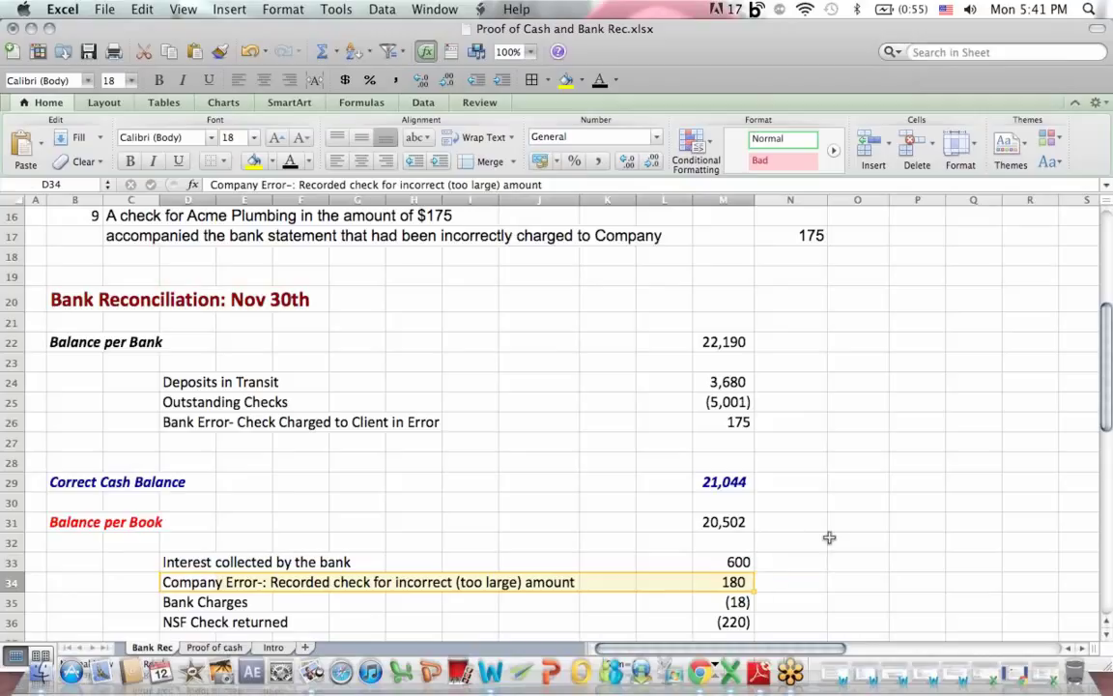
drag(1108, 327, 1102, 224)
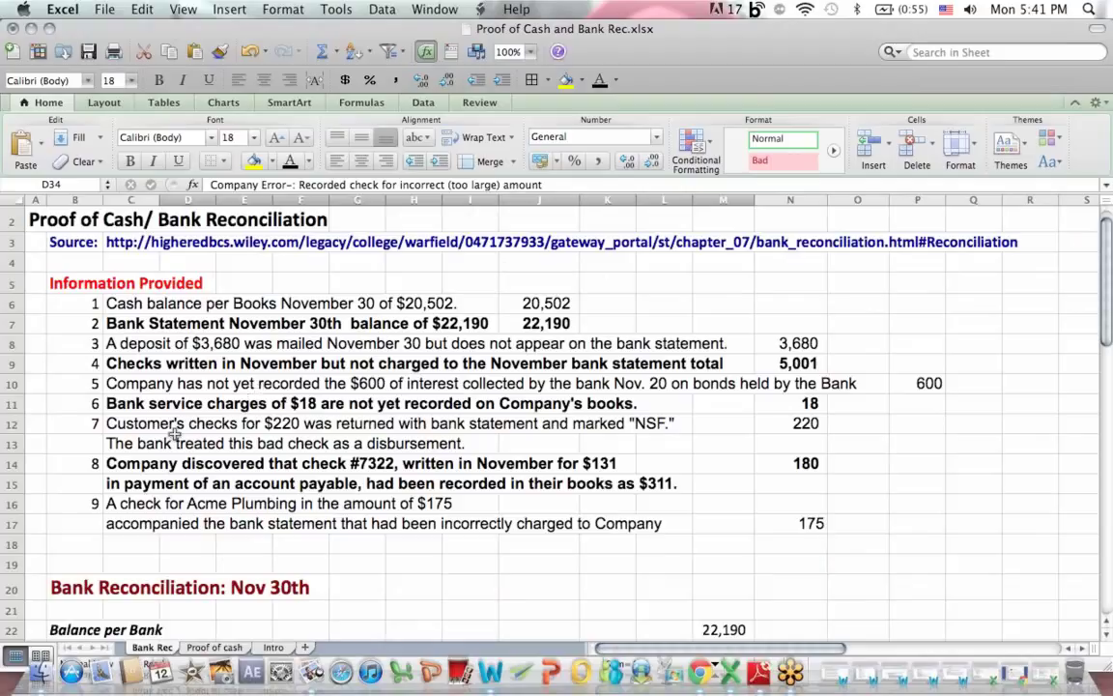
drag(179, 464, 708, 477)
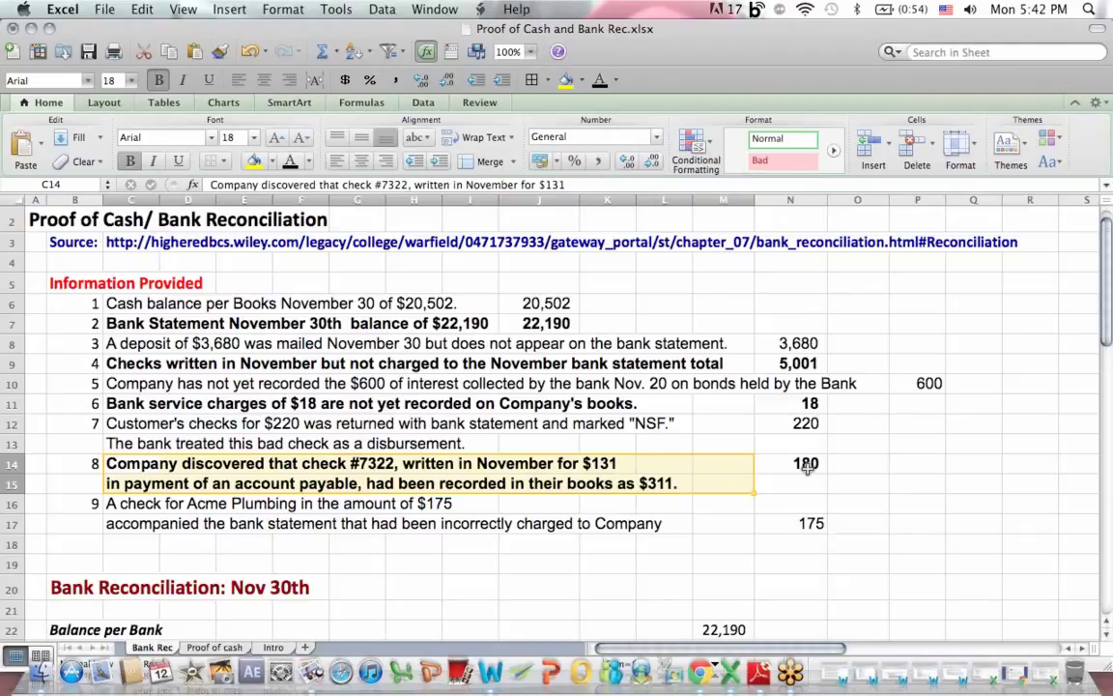
drag(1106, 232, 1090, 367)
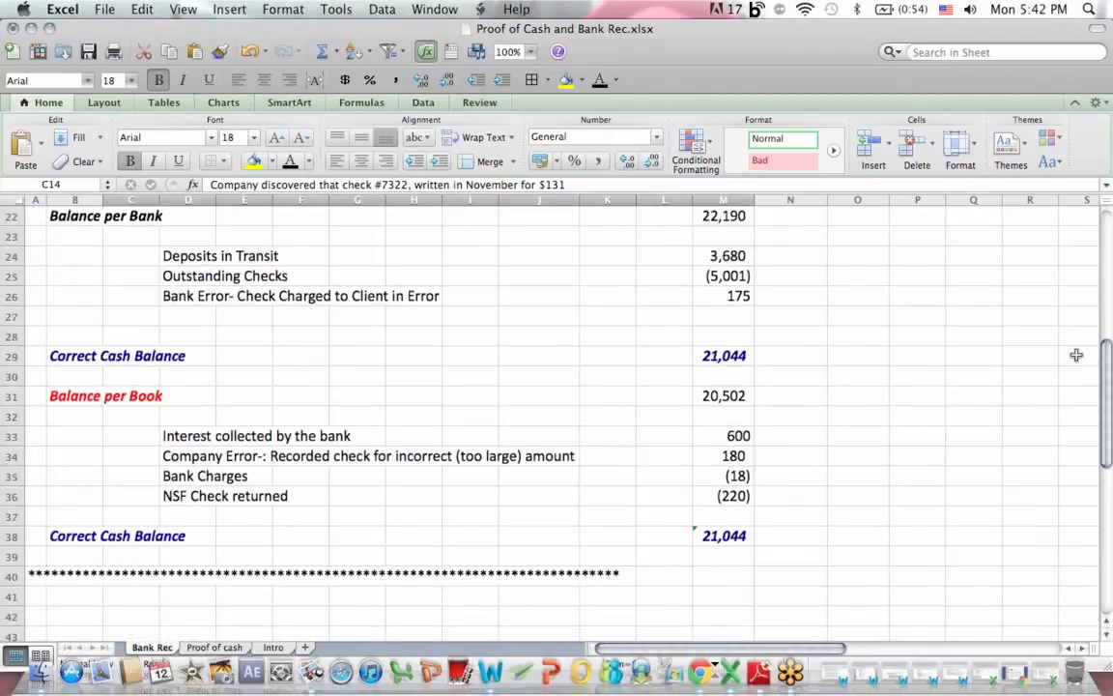
click(719, 462)
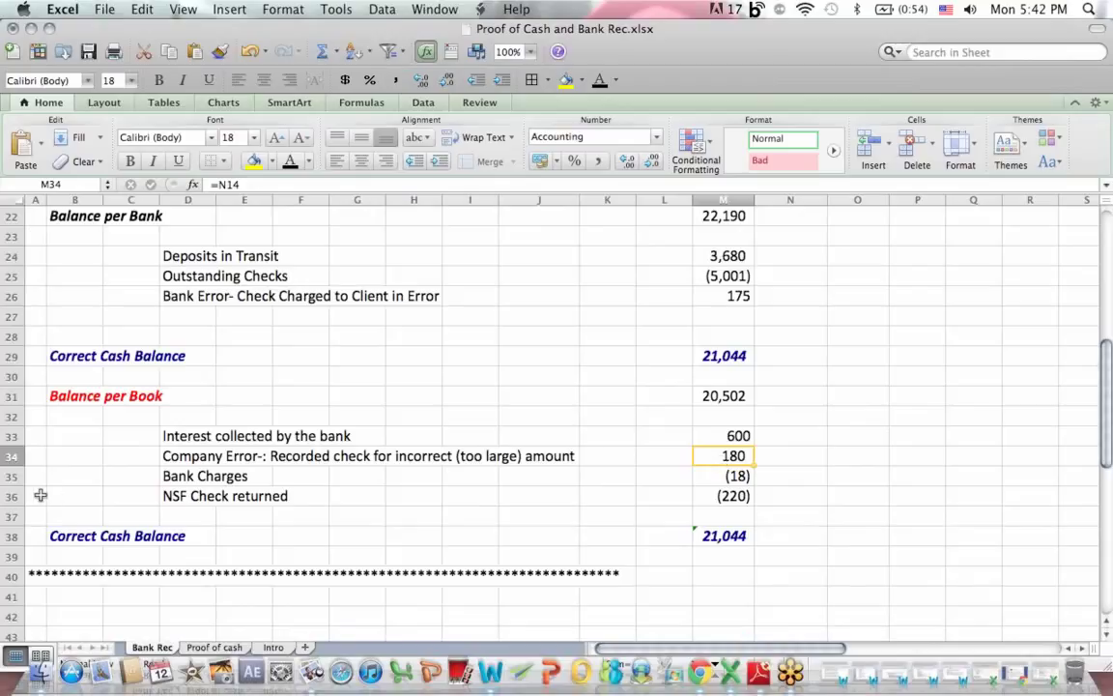
Step: Inspect the Bank Charges and NSF Check returned lines and their cell references in M35 and M36 as adjustments to Balance per Book
click(183, 476)
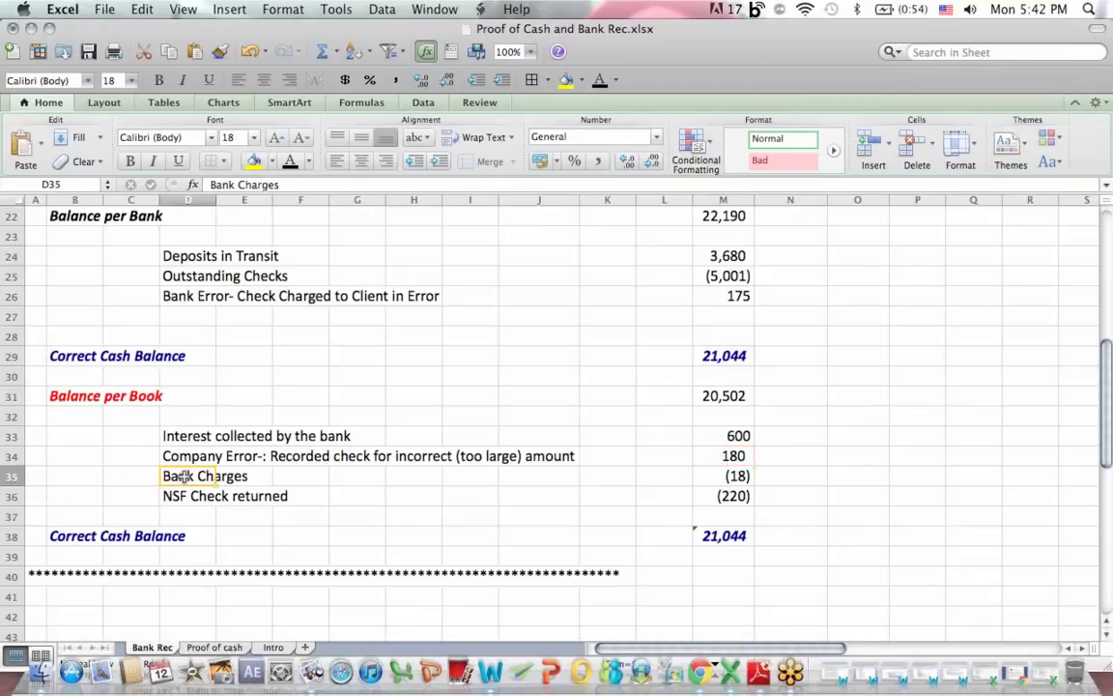
click(723, 475)
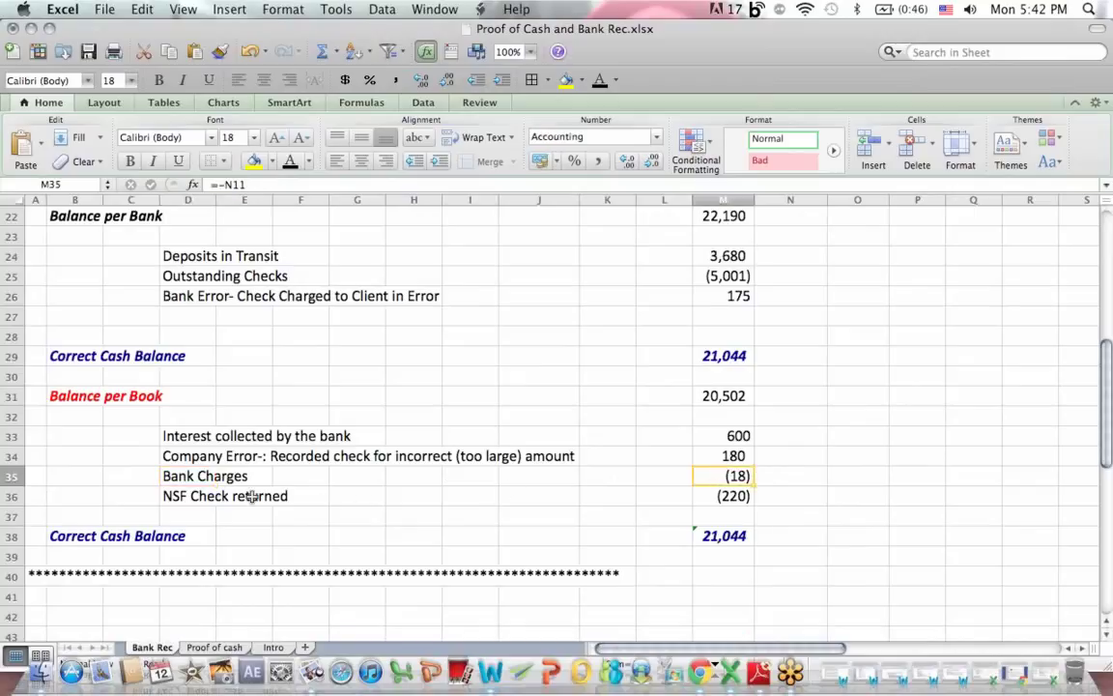
click(175, 497)
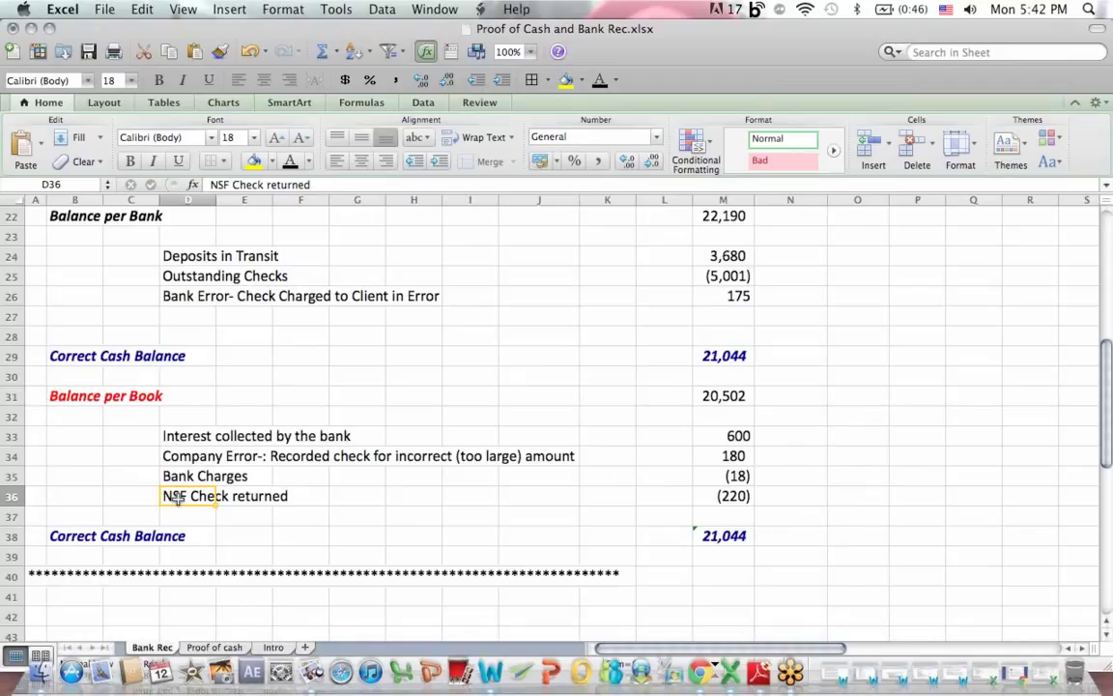
click(740, 490)
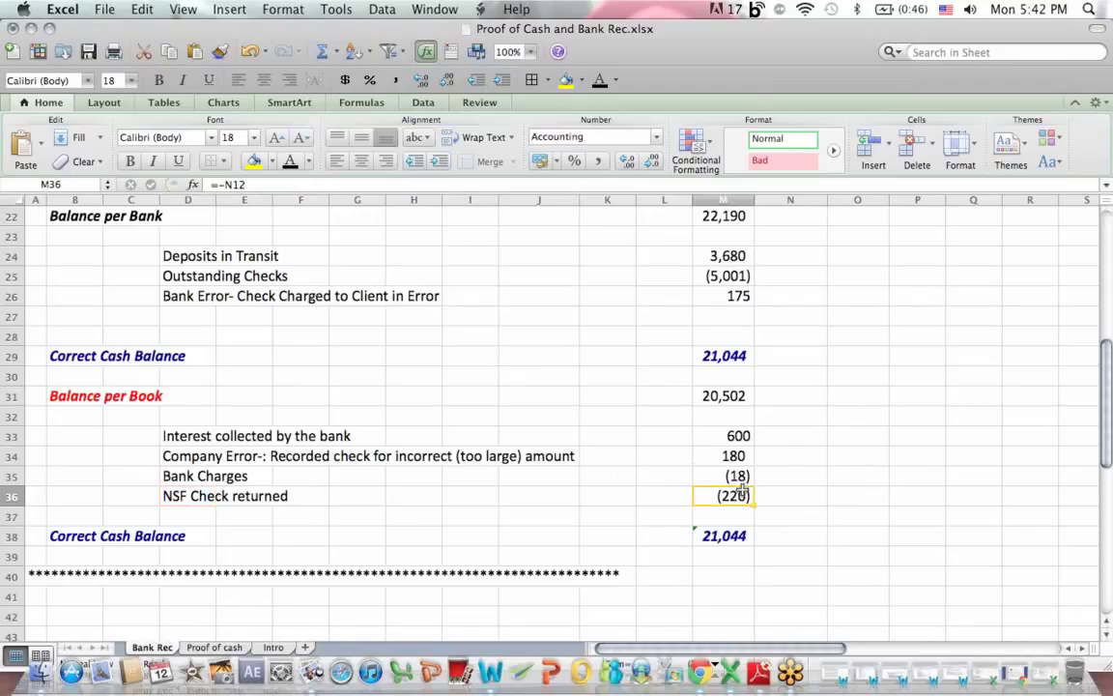
click(741, 398)
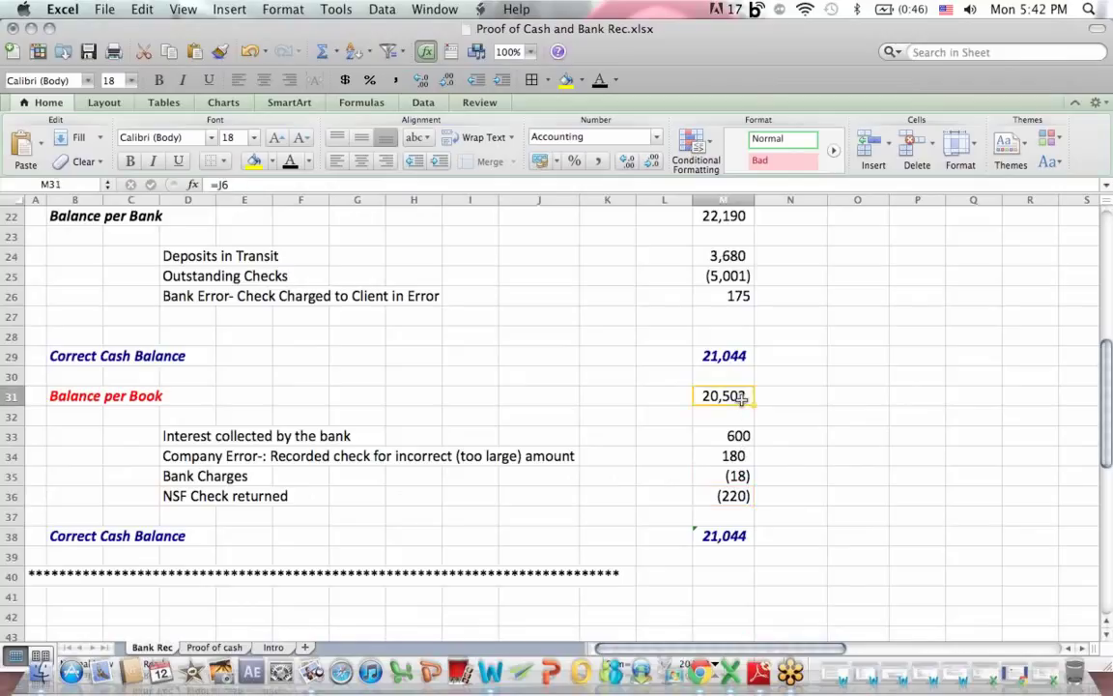
click(190, 495)
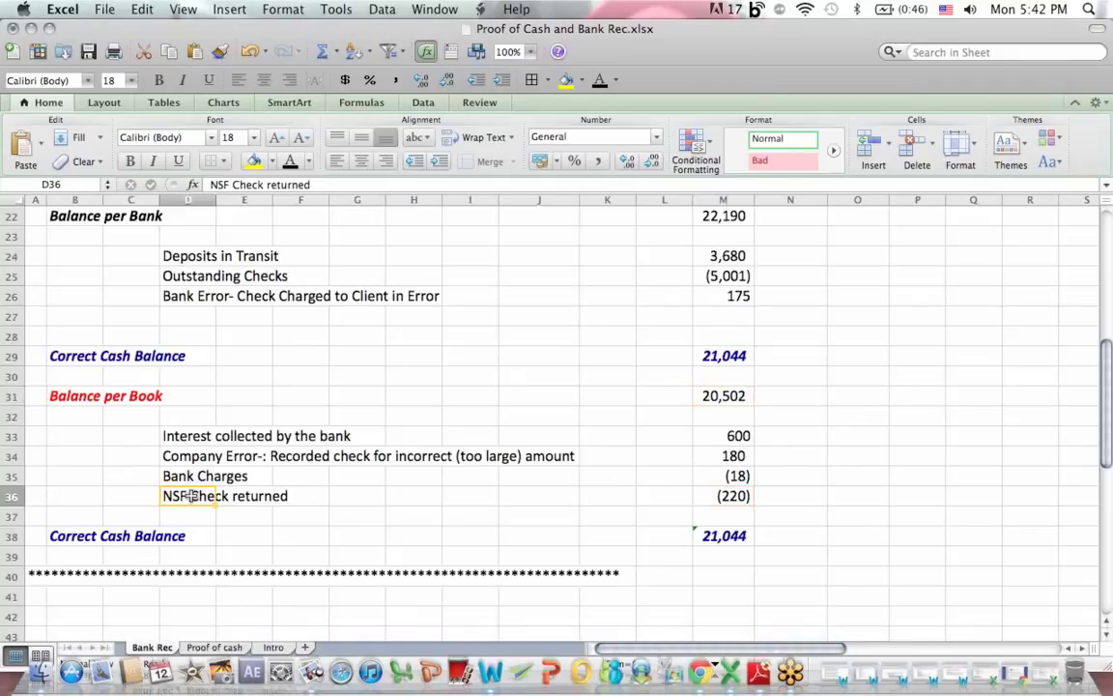
click(716, 496)
Step: Inspect the SUM formula behind the book-side Correct Cash Balance in M38 and the range it adds up
click(720, 535)
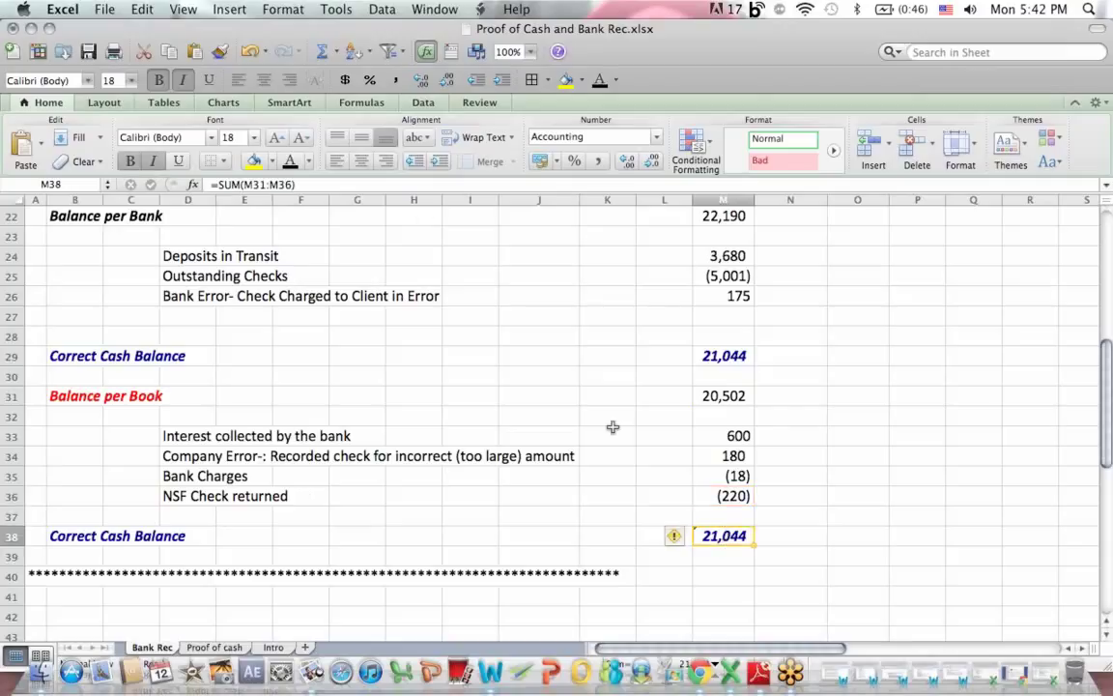
click(297, 185)
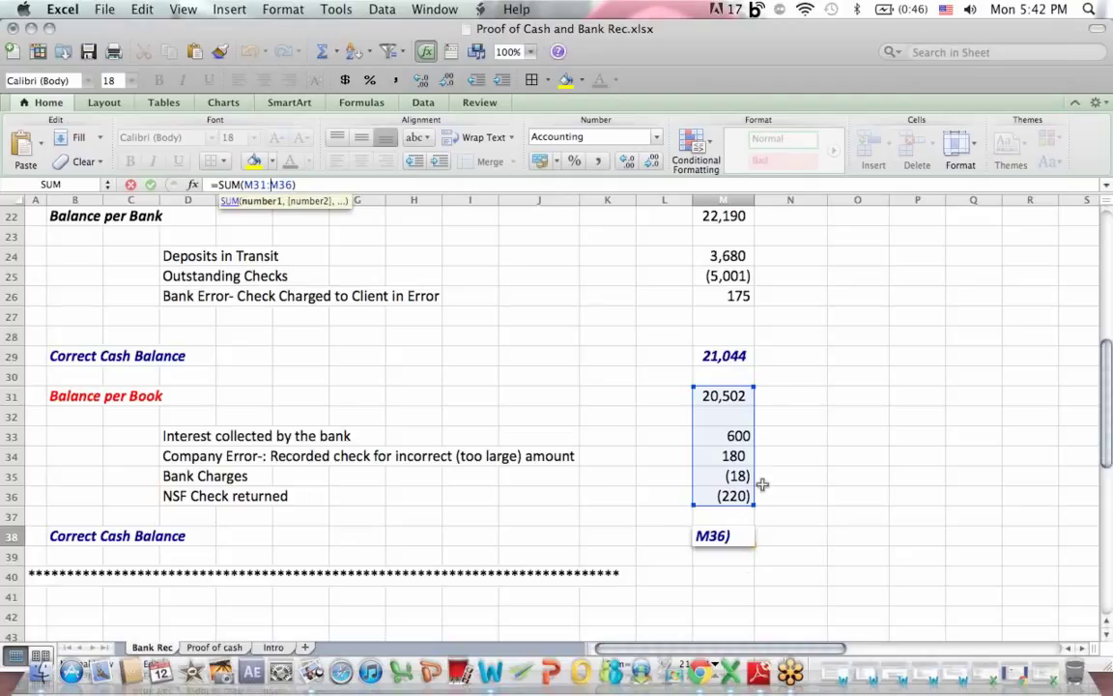
key(Return)
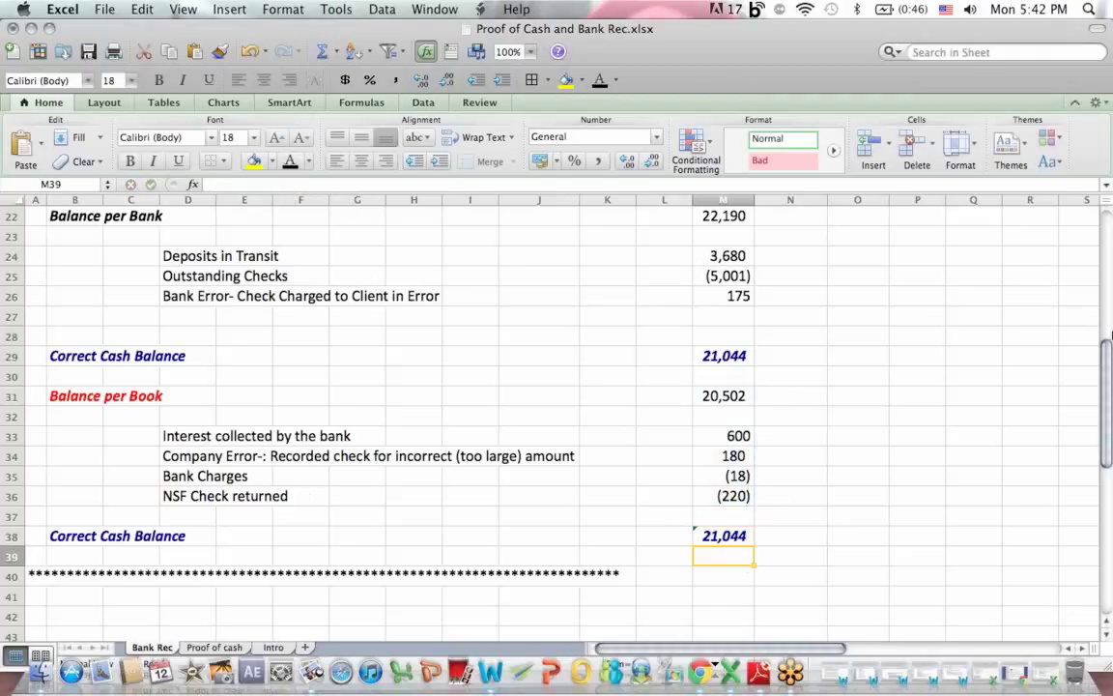
drag(1108, 350, 1108, 320)
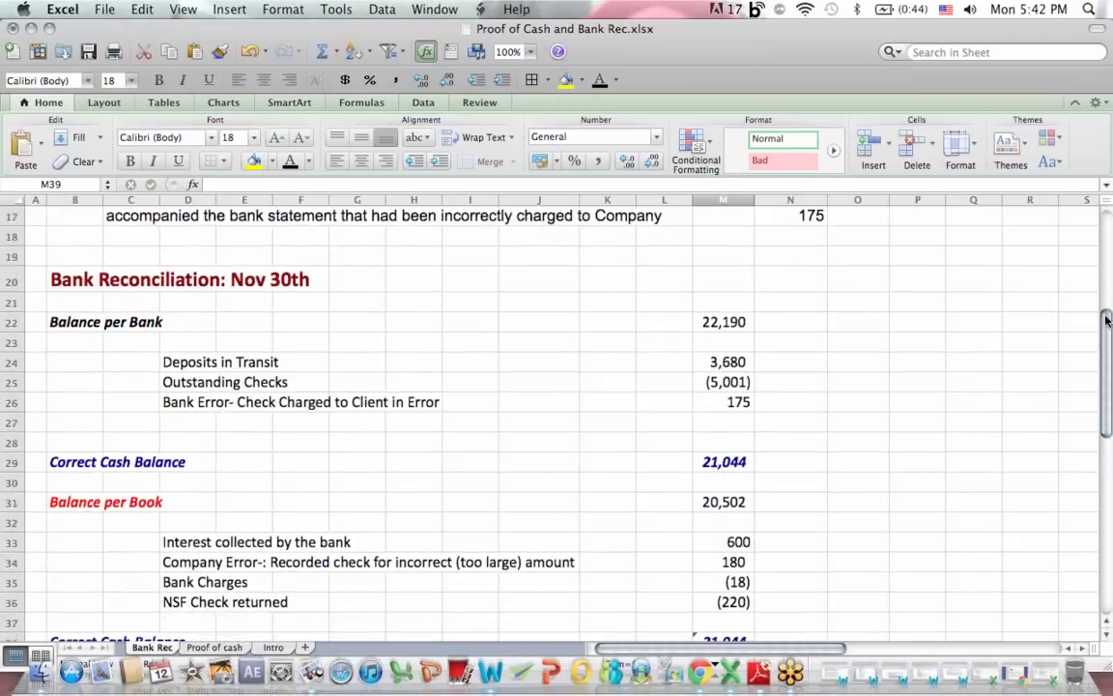
Step: Open the Proof of cash sheet and review the source line and Information Provided at its beginning
click(214, 646)
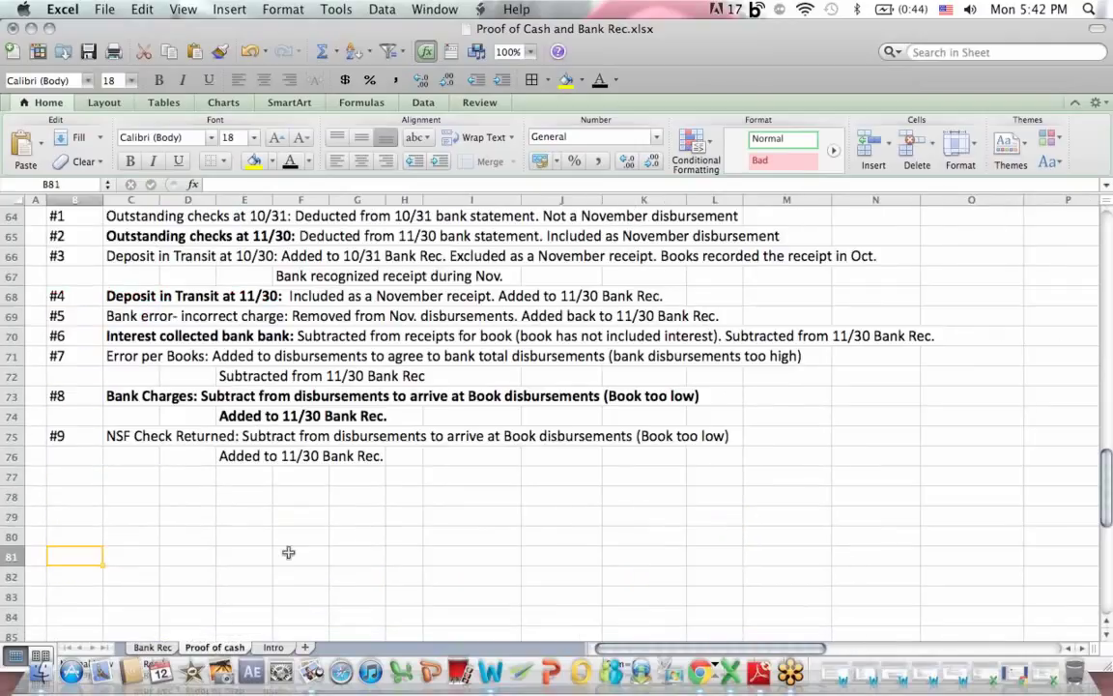
scroll(1109, 290, up, 20)
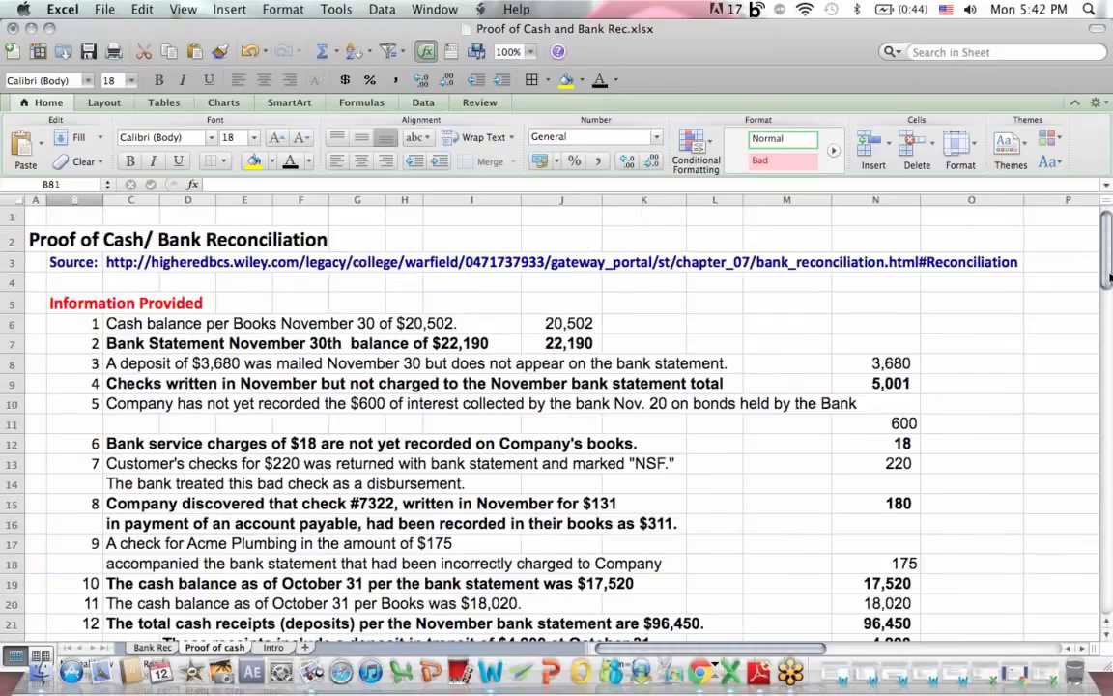
click(70, 259)
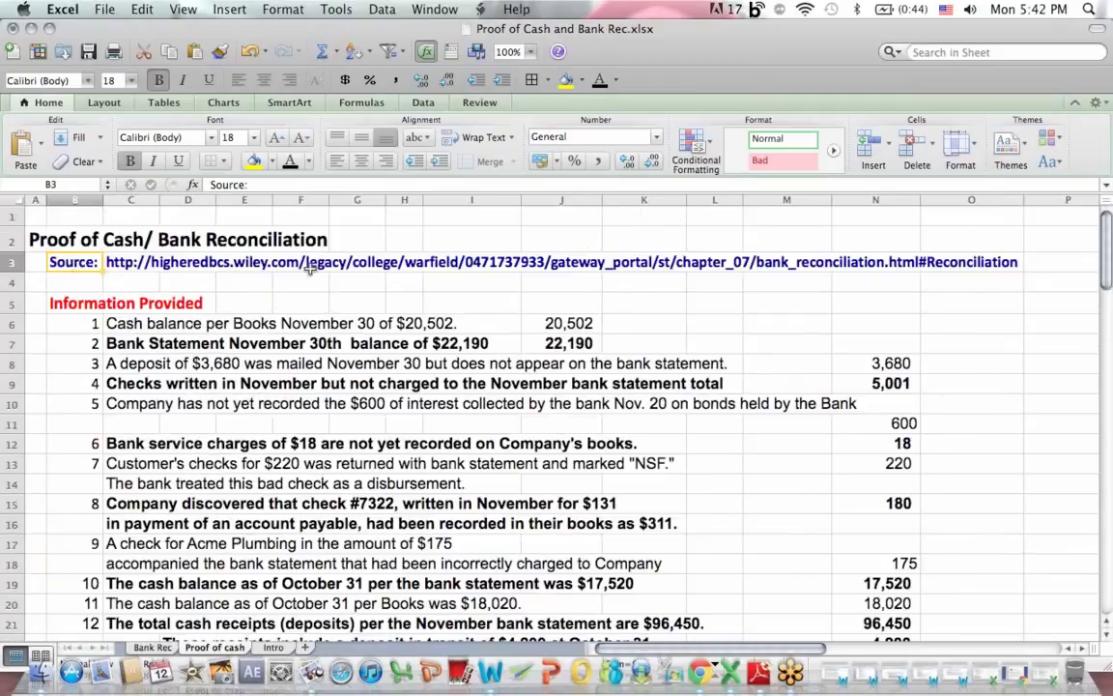
click(785, 324)
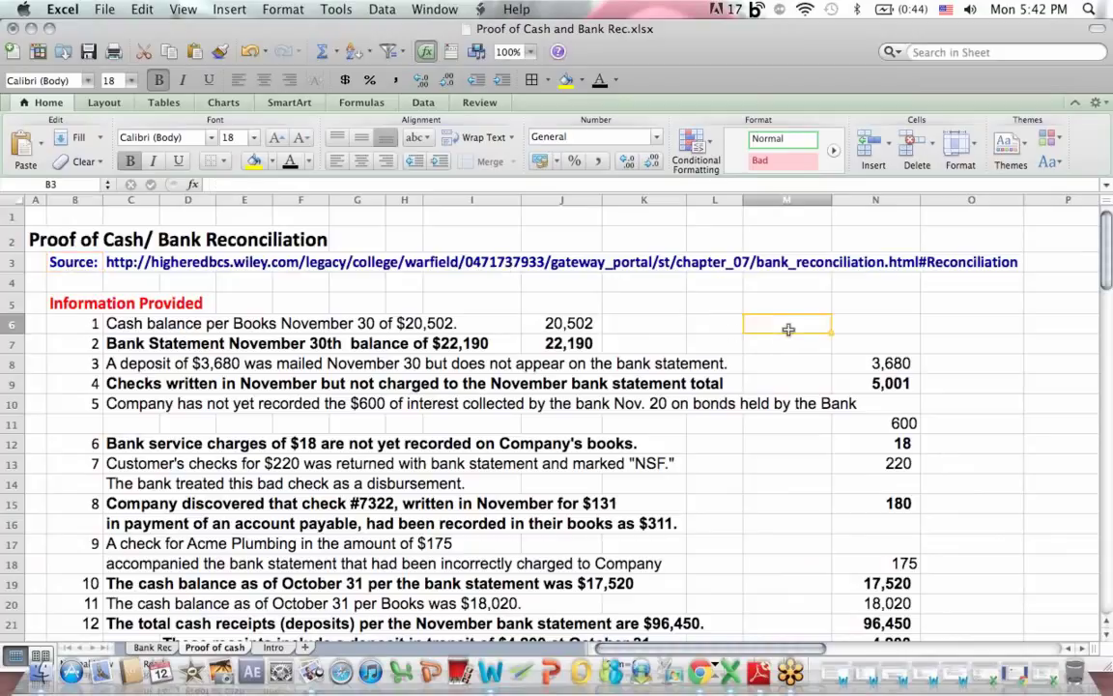
Step: Read the Preferred by Auditors note in Proof of Cash Notes about reconciling four numbers rather than one ending balance
drag(1108, 220, 1108, 313)
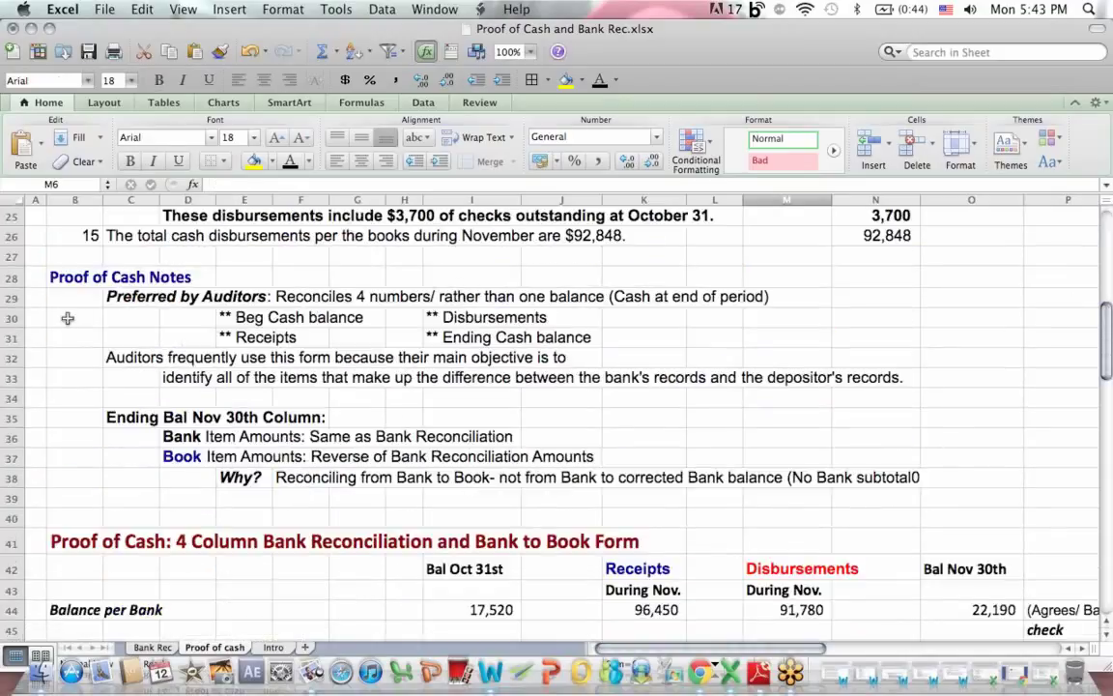
drag(121, 295, 783, 348)
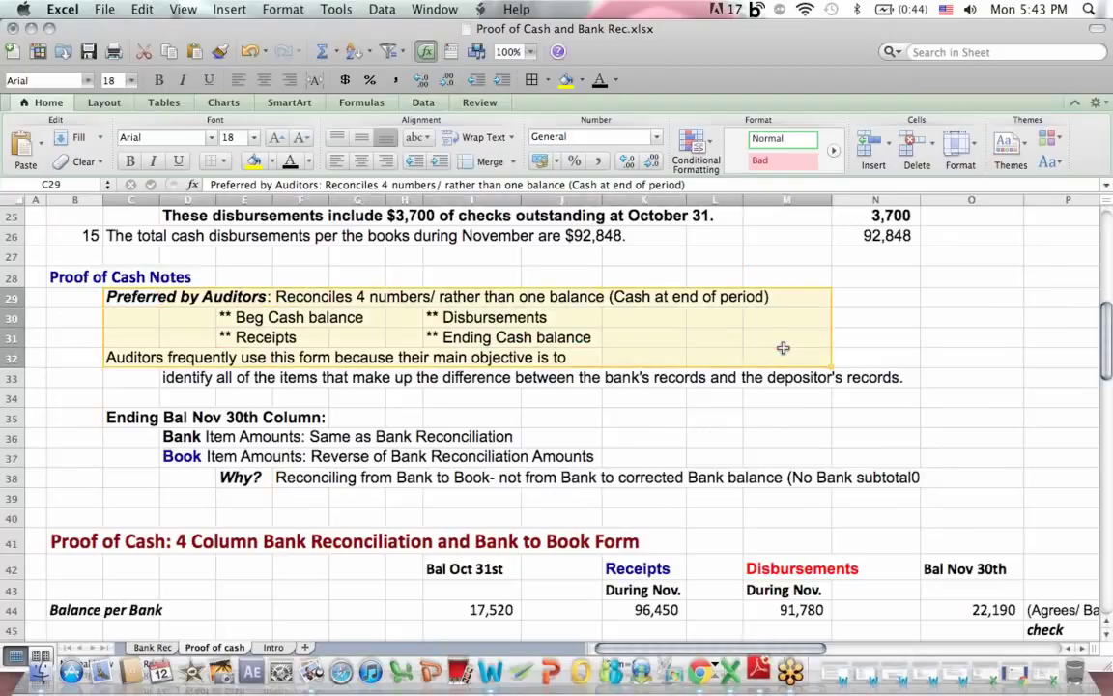
click(309, 289)
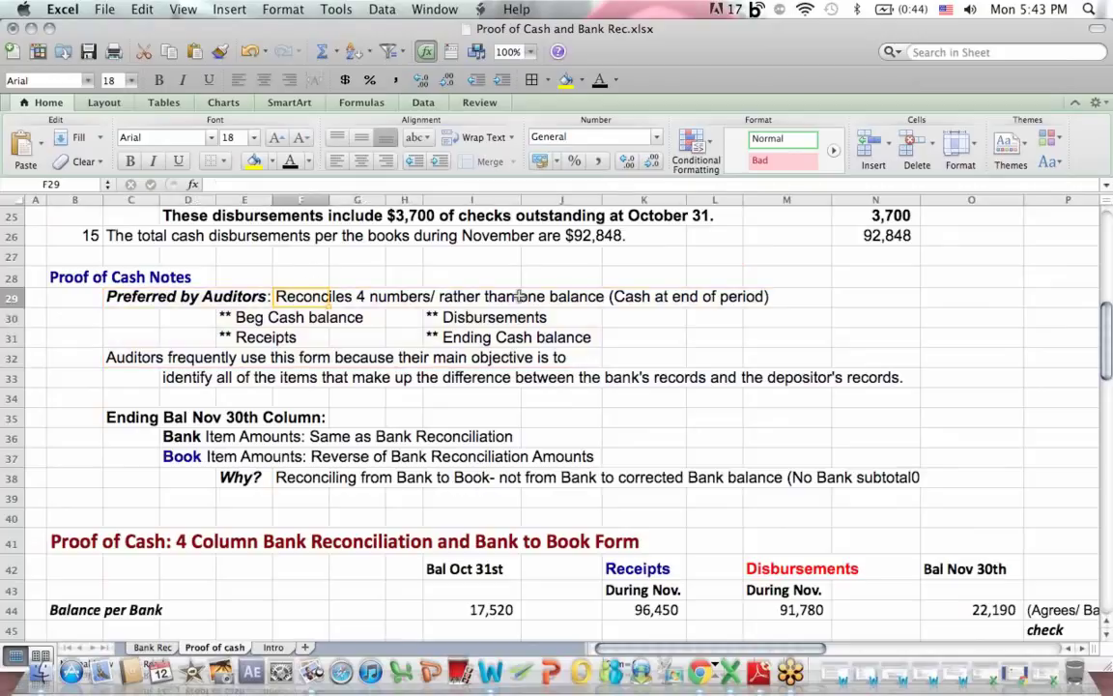
click(570, 297)
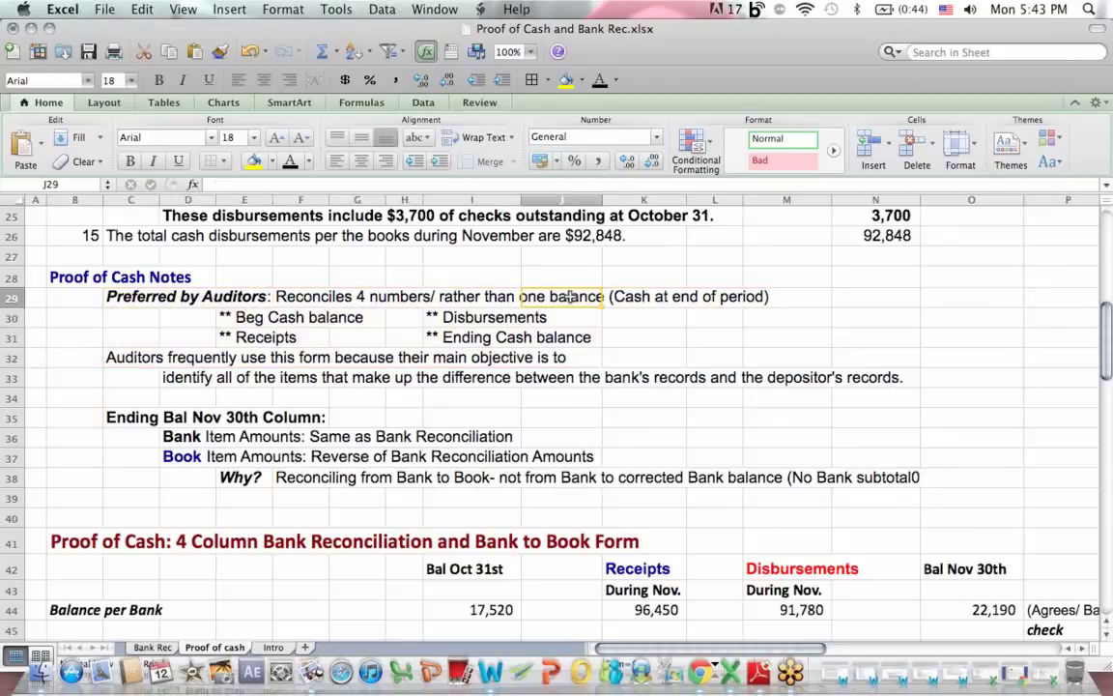
click(661, 297)
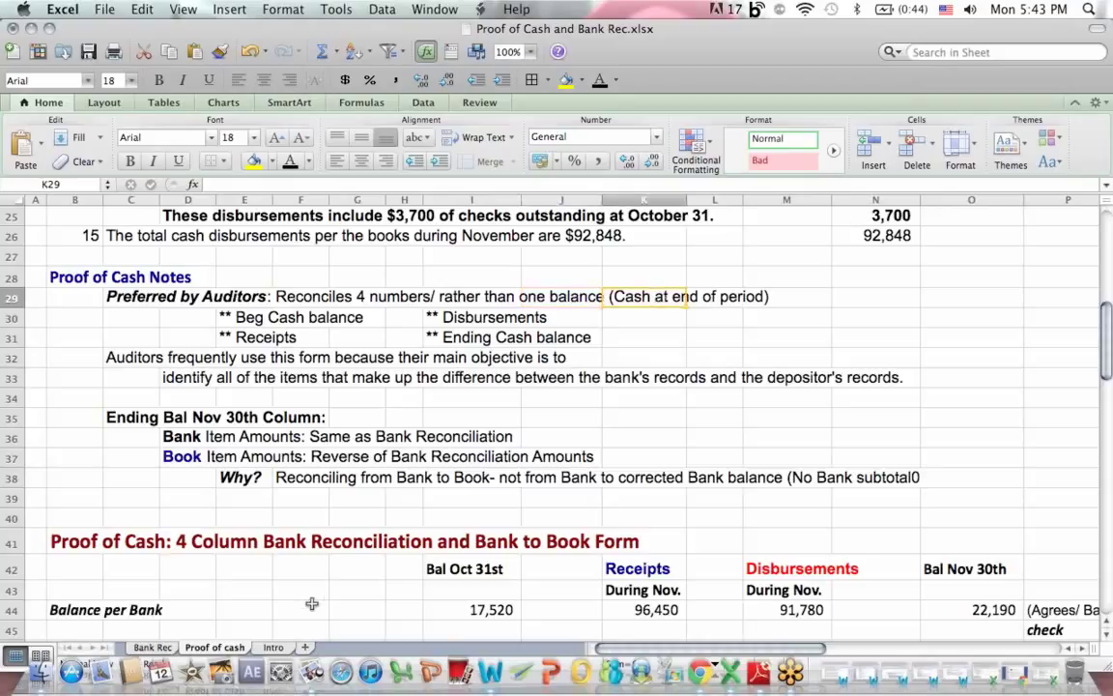
Step: Go over the four reconciled numbers in Proof of Cash Notes: beginning cash balance, receipts, disbursements and ending cash balance
drag(425, 570, 650, 559)
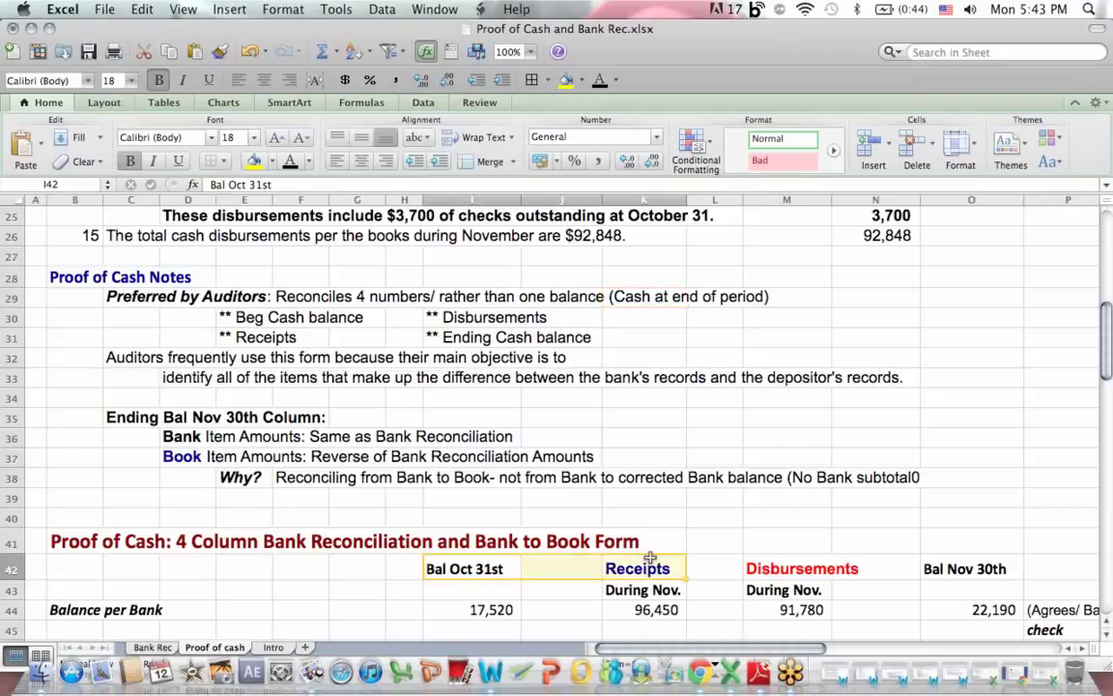
click(639, 320)
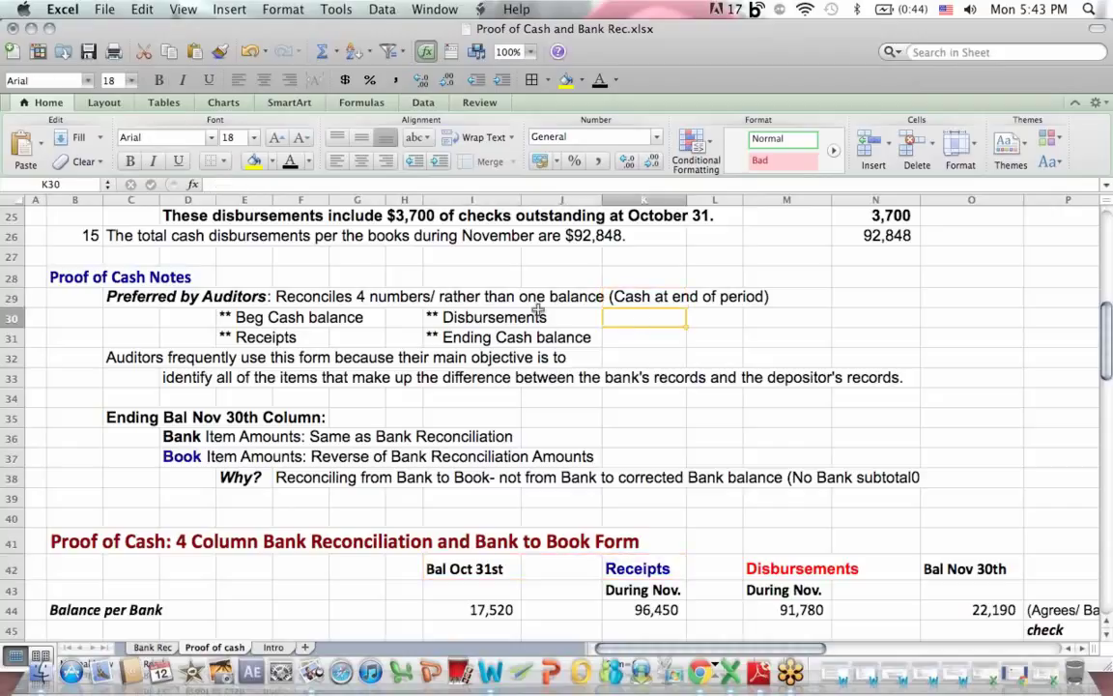
click(267, 318)
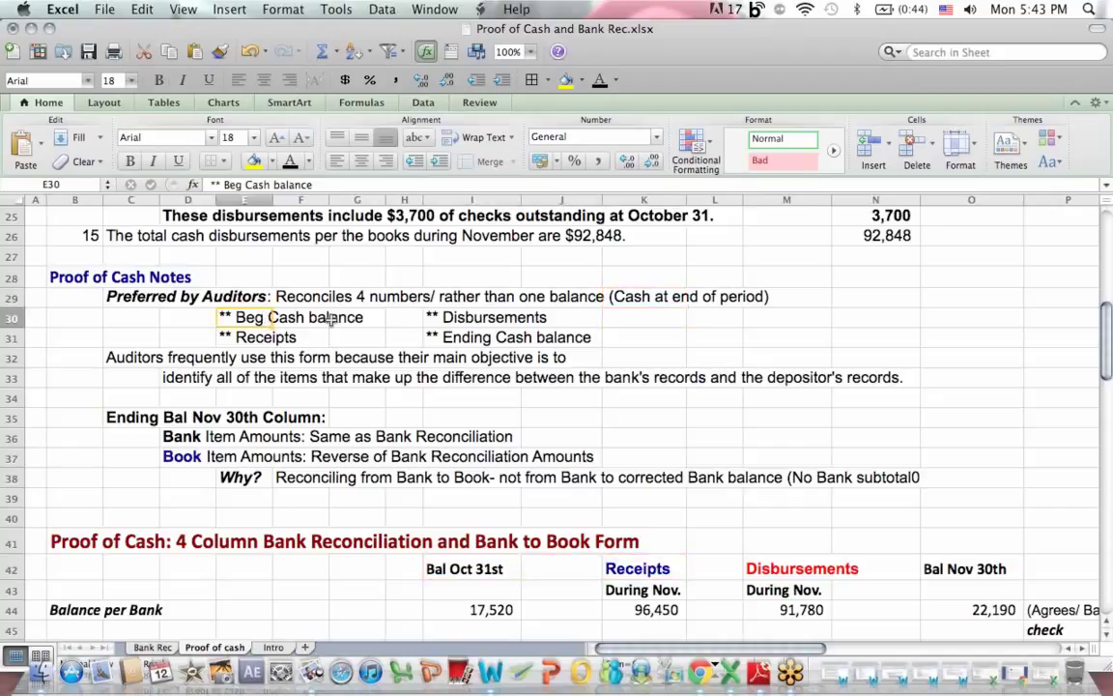
click(454, 337)
click(259, 340)
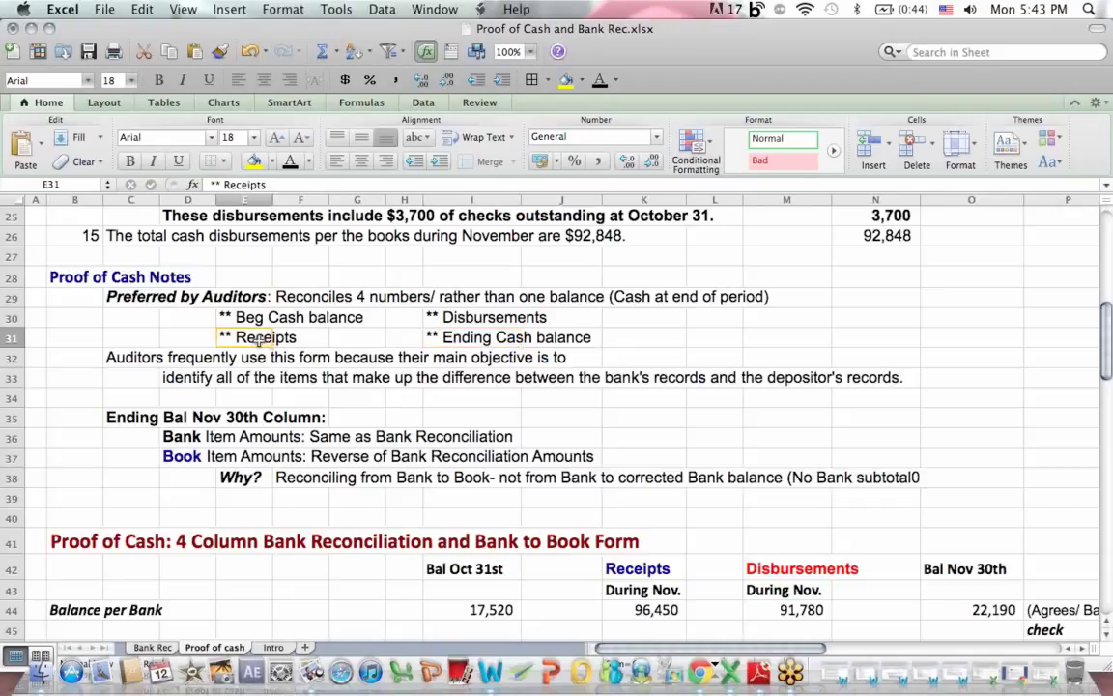
click(452, 315)
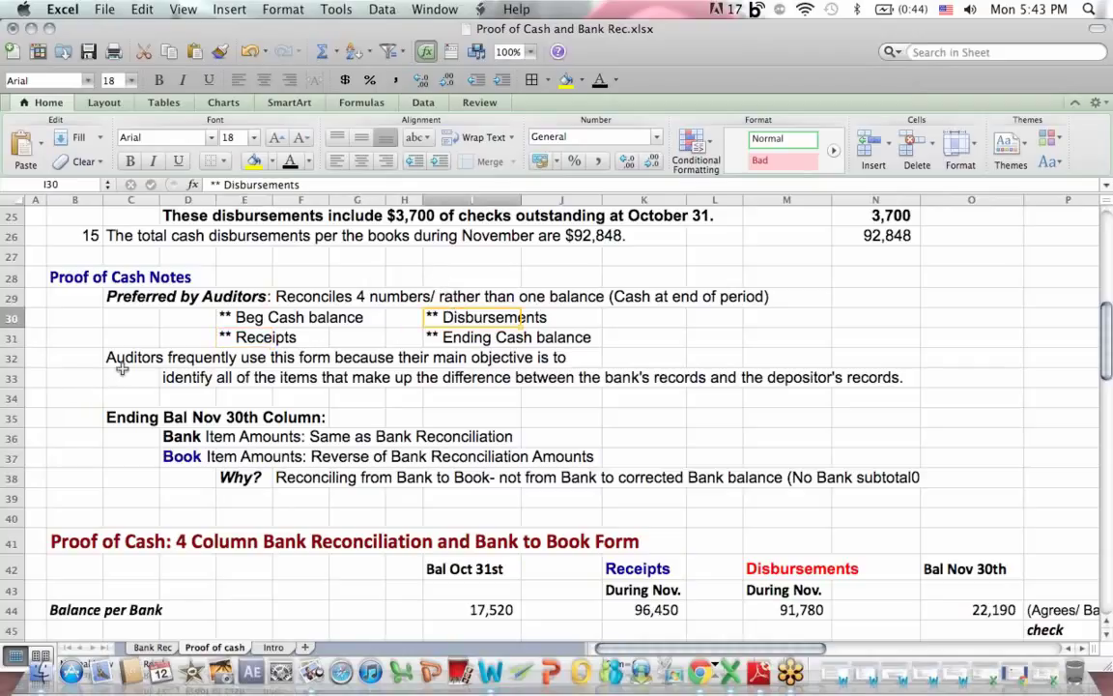
Step: Highlight and read the note in rows 32 to 34 on why auditors frequently use this form
drag(136, 353, 843, 392)
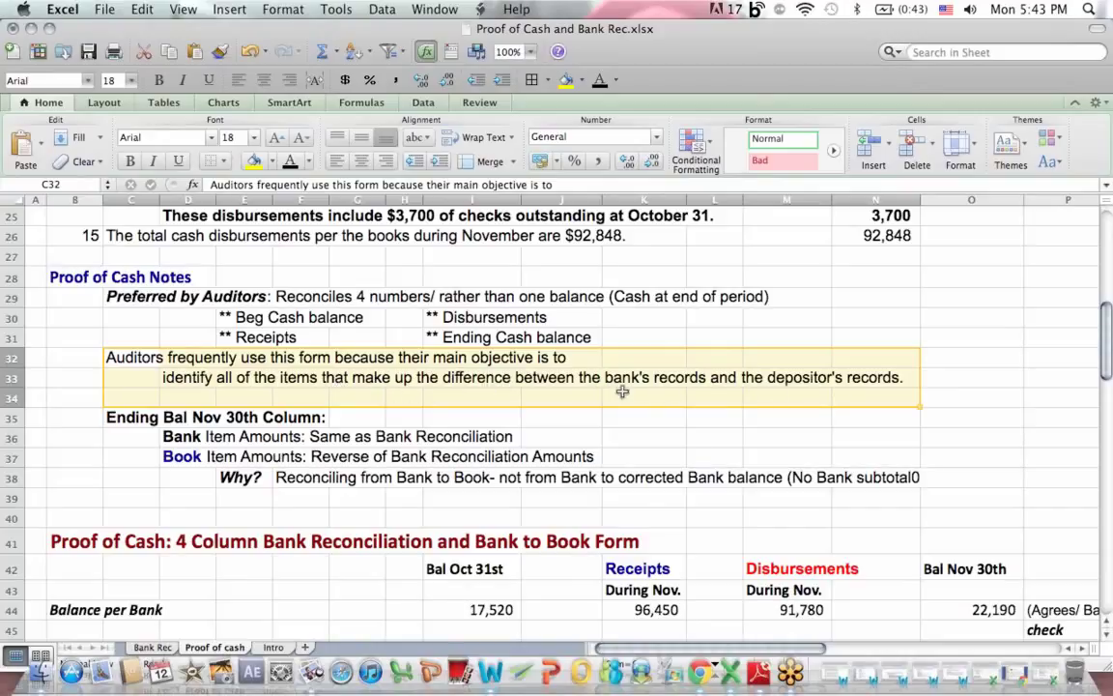
click(856, 325)
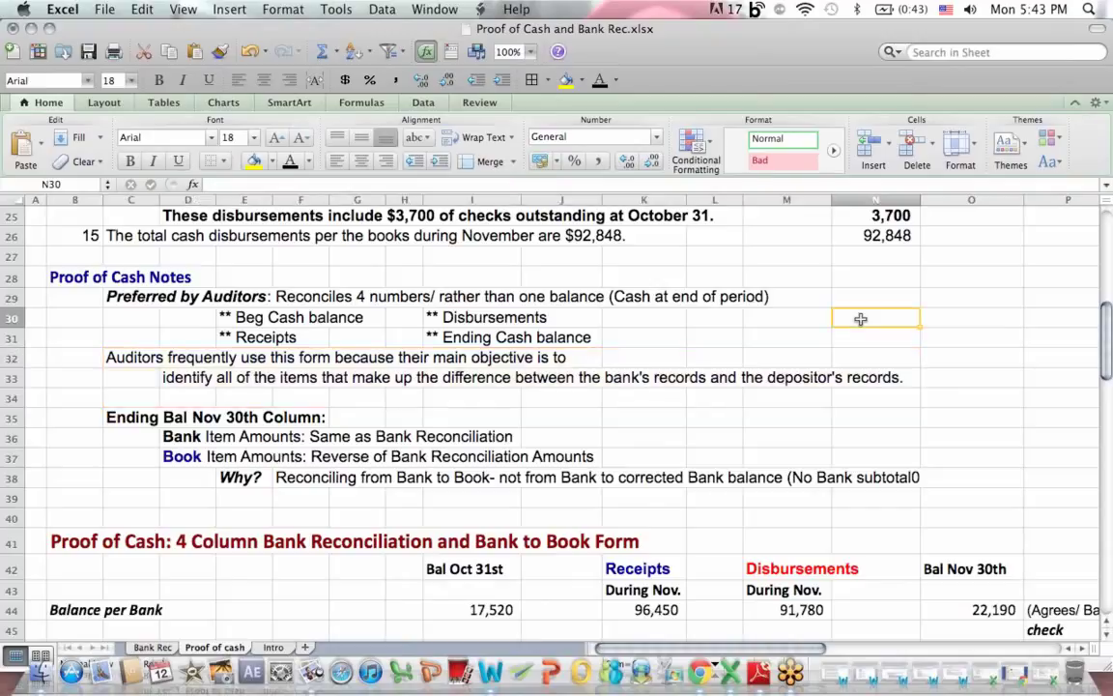
drag(1088, 314, 1089, 335)
Step: Bring up the Proof of Cash four-column form and highlight its headings from Bal Oct 31st to Bal Nov 30th
click(926, 437)
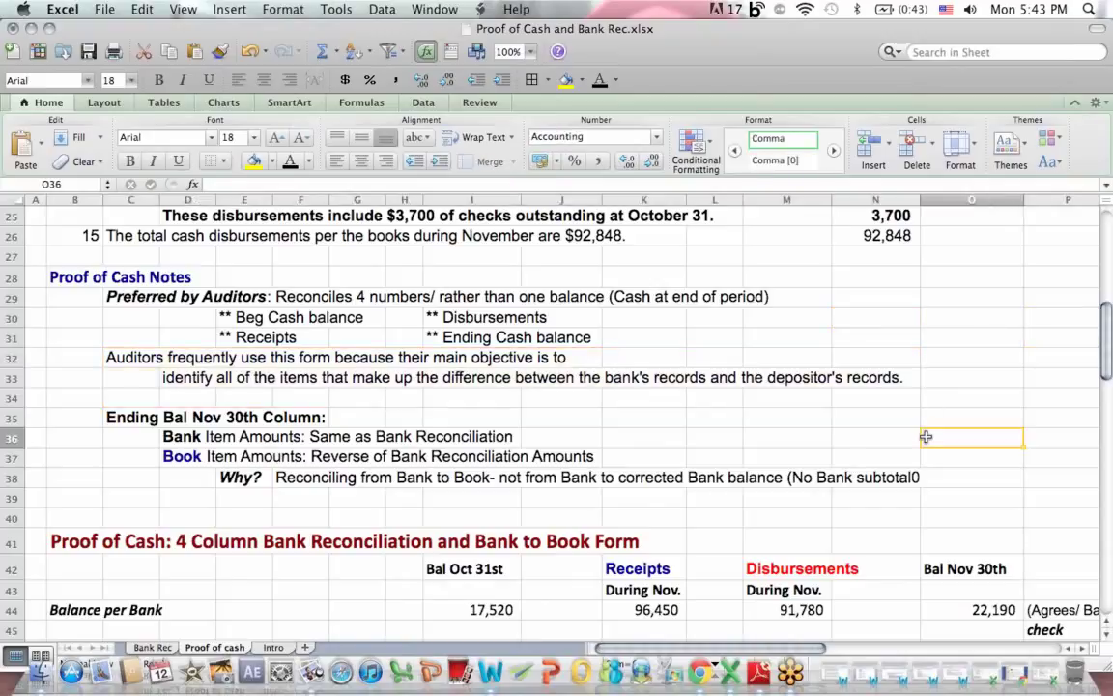
key(Down)
key(Down)
key(Down)
key(Down)
key(Down)
key(Down)
key(Down)
key(Down)
key(Down)
key(Down)
key(Down)
key(Down)
key(Down)
key(Down)
key(Down)
key(Down)
key(Down)
key(Down)
key(Down)
key(Down)
key(Down)
key(Down)
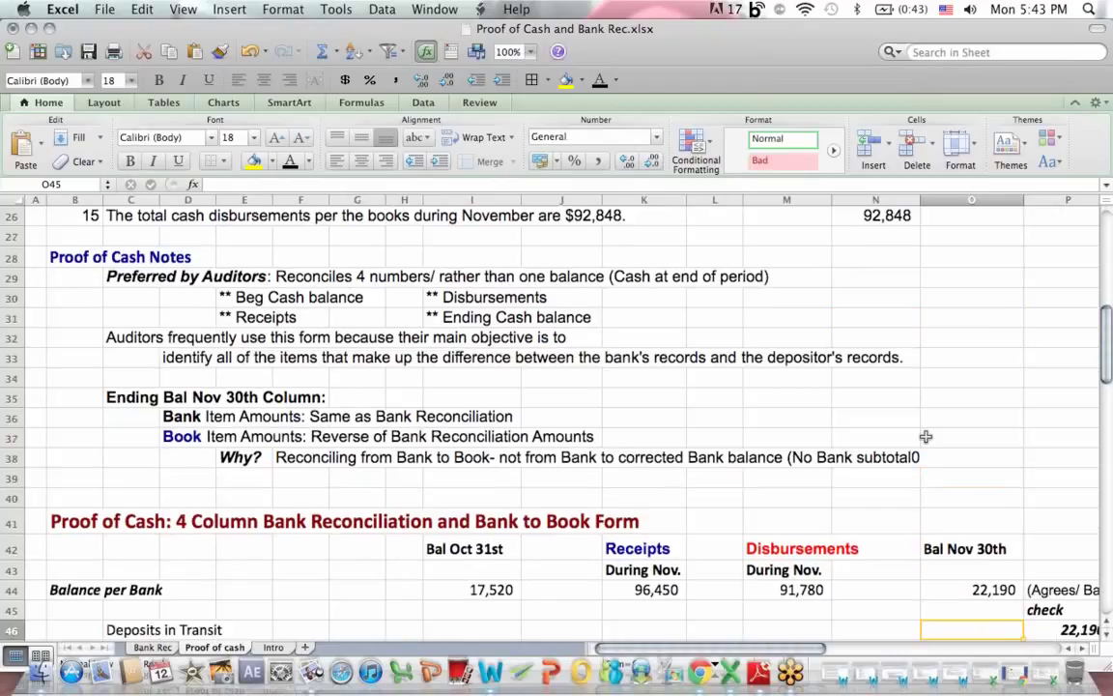
key(Down)
key(Down)
key(Down)
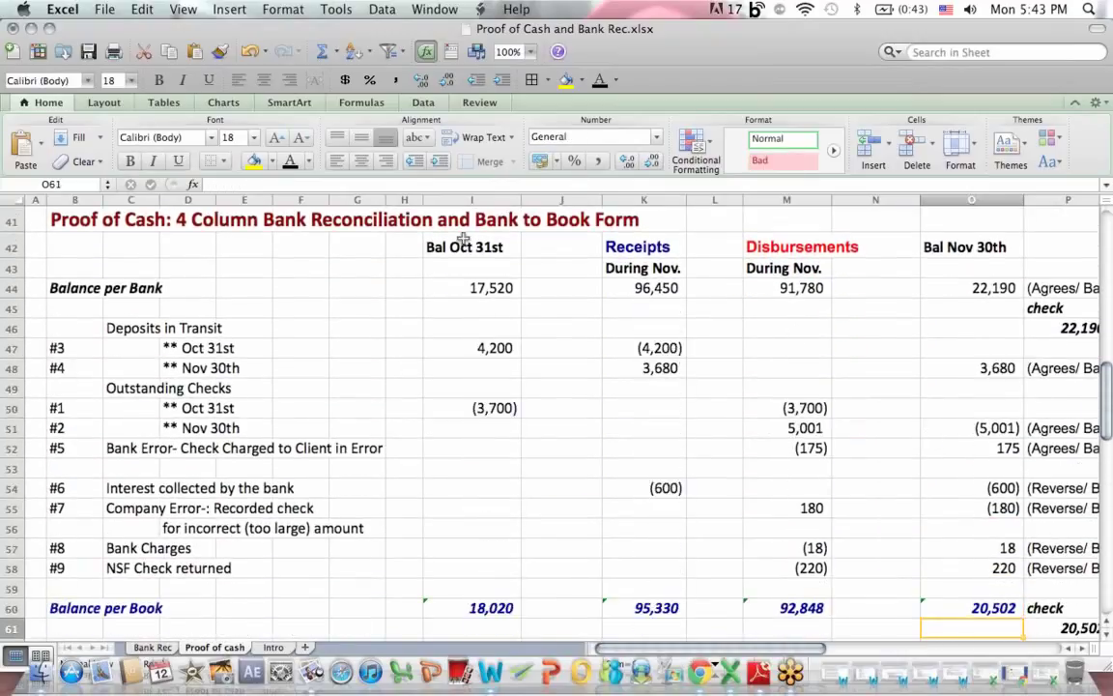
drag(465, 241, 965, 266)
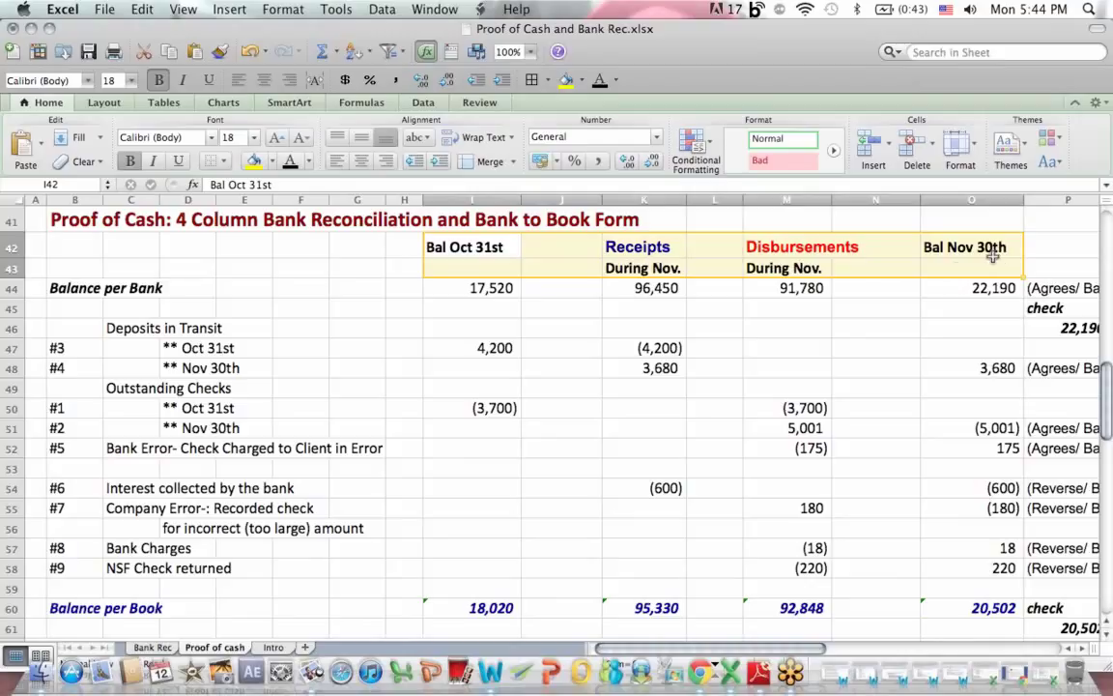
Step: Compare the Bal Nov 30th column of the proof of cash with the amounts column on the Bank Rec sheet
click(918, 288)
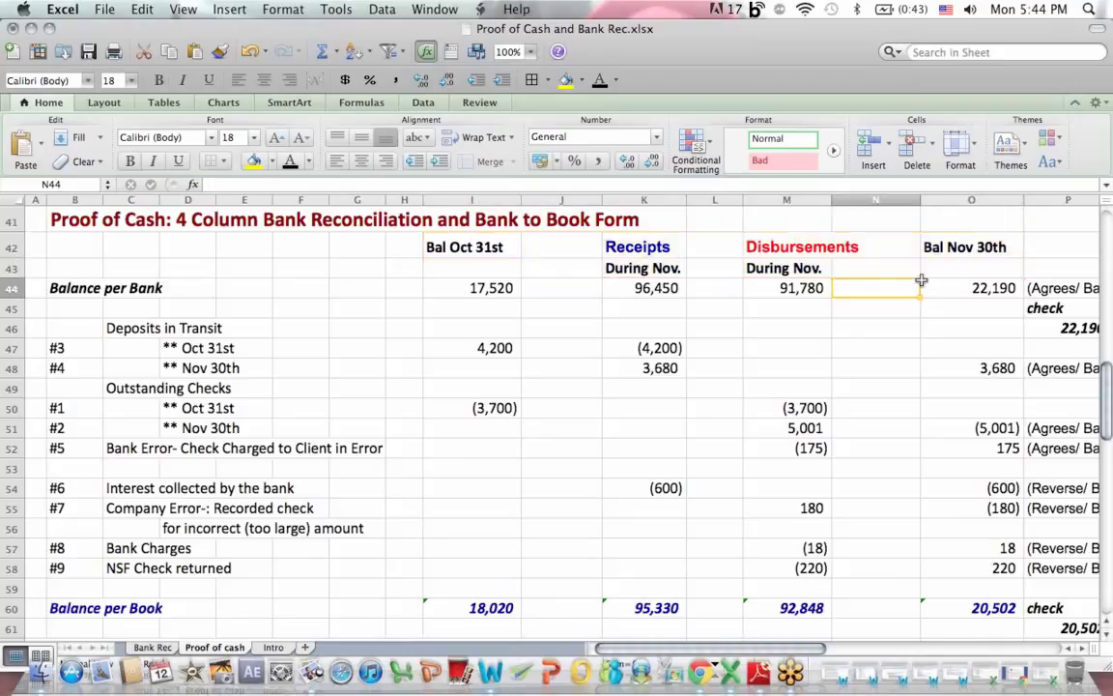
drag(928, 263, 935, 606)
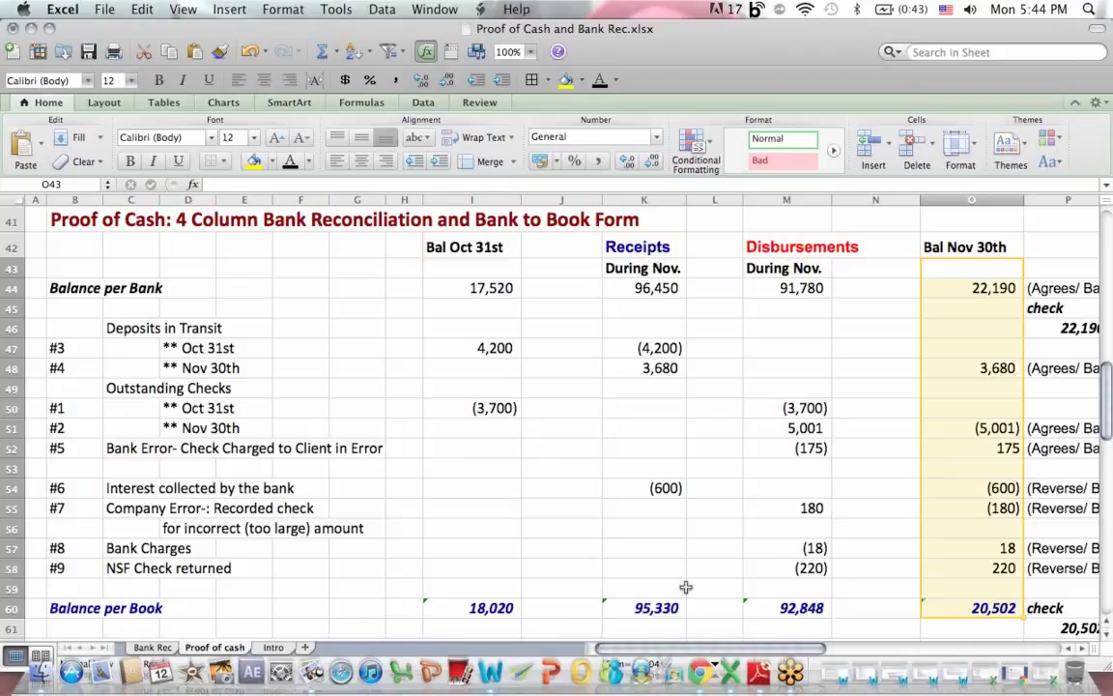
click(155, 647)
drag(704, 318, 705, 618)
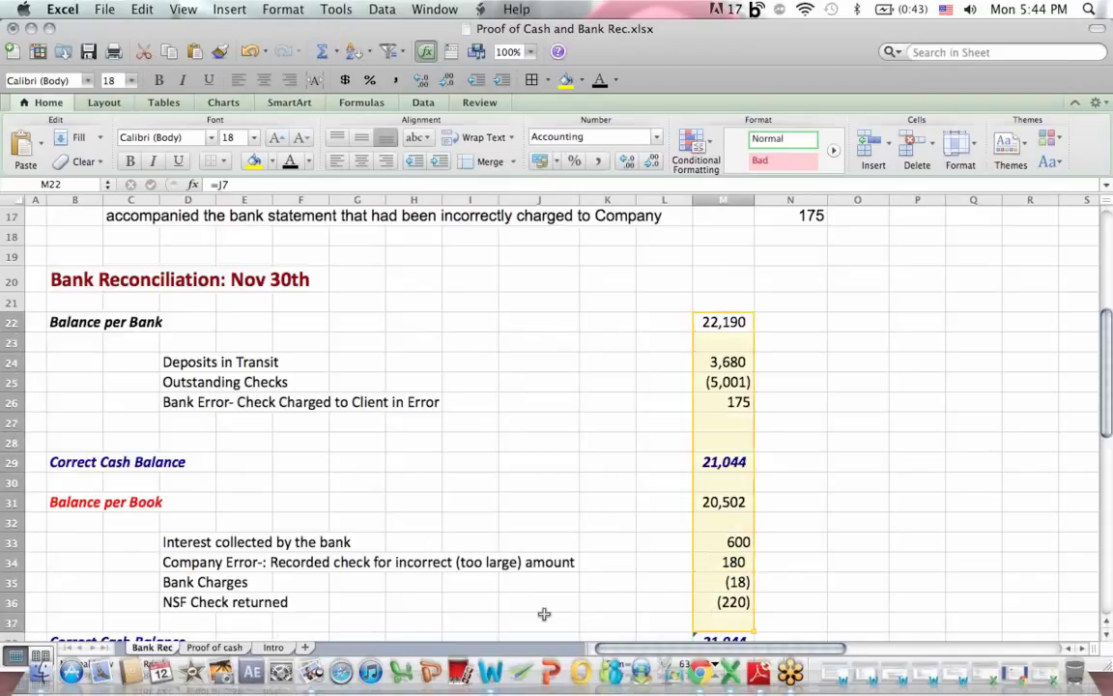
click(274, 646)
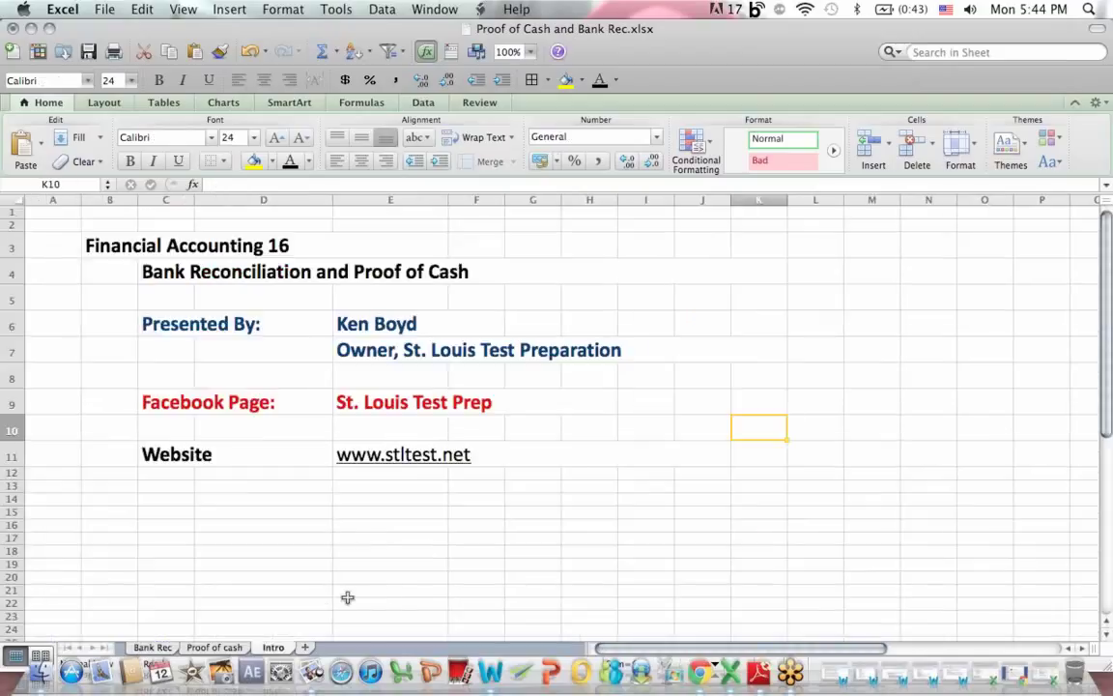
click(218, 648)
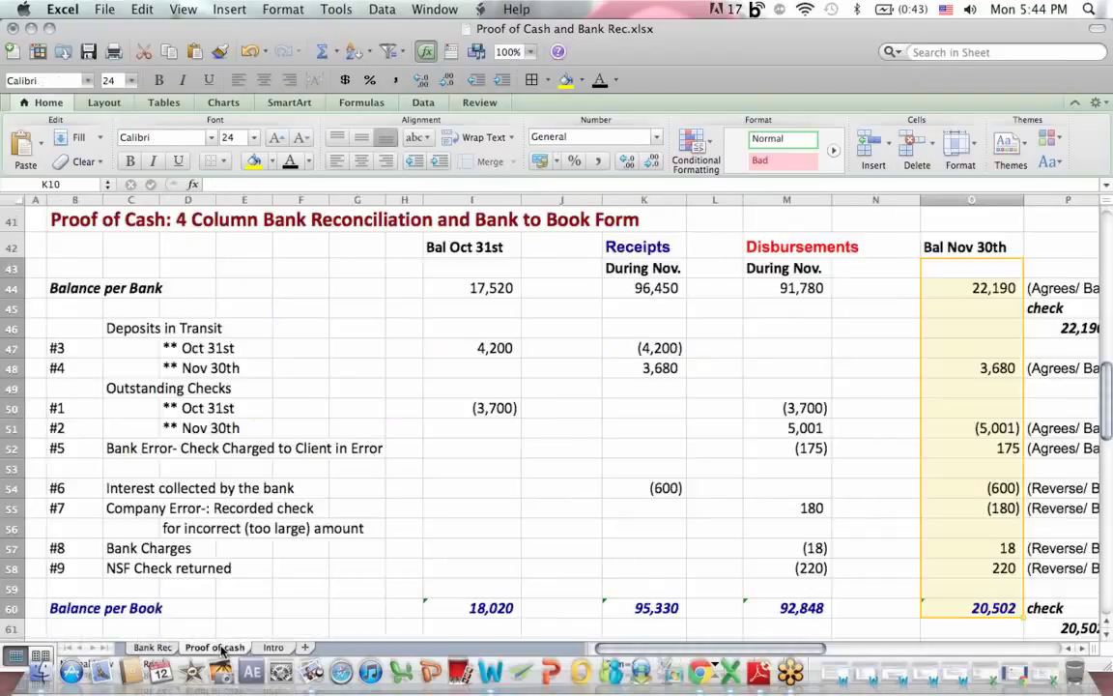
Step: Inspect the Nov 30th balance per bank, deposits in transit and outstanding checks in O44, O48 and O51 of the proof of cash
click(976, 288)
click(959, 363)
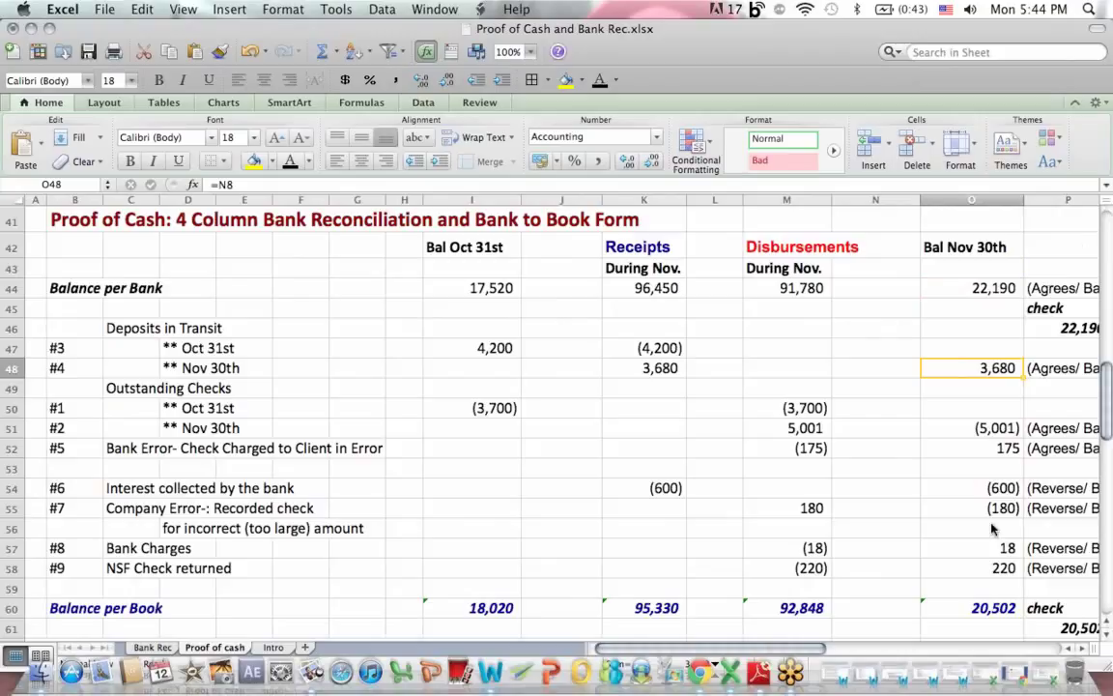
click(883, 589)
key(Down)
key(Down)
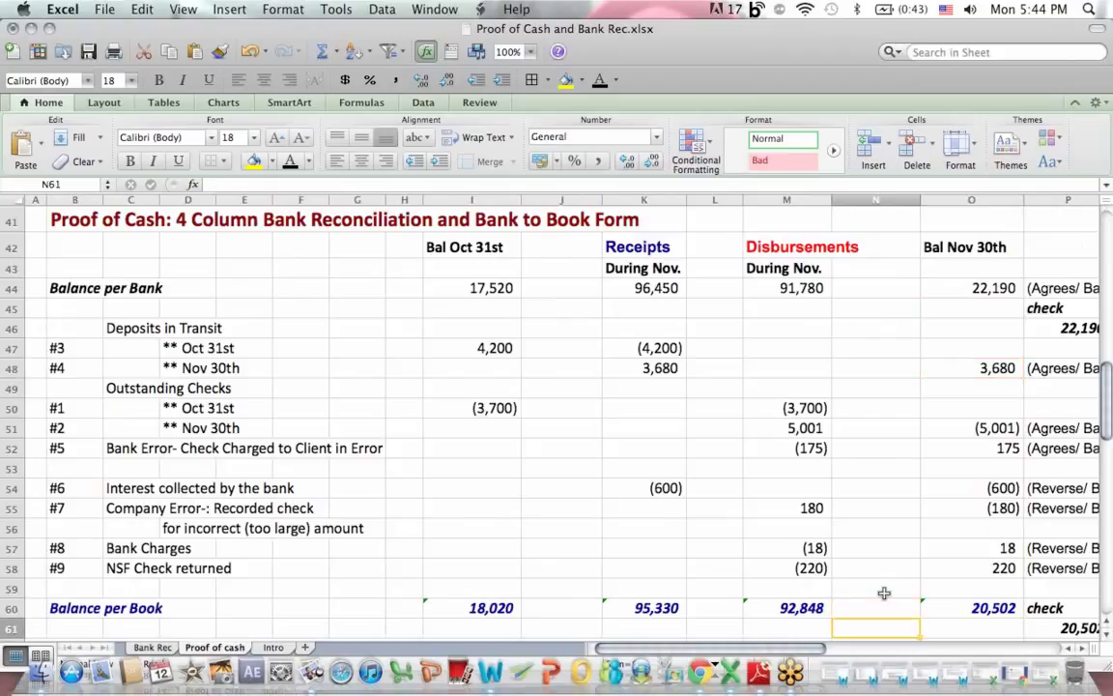
key(Down)
key(Down)
key(Down)
key(Down)
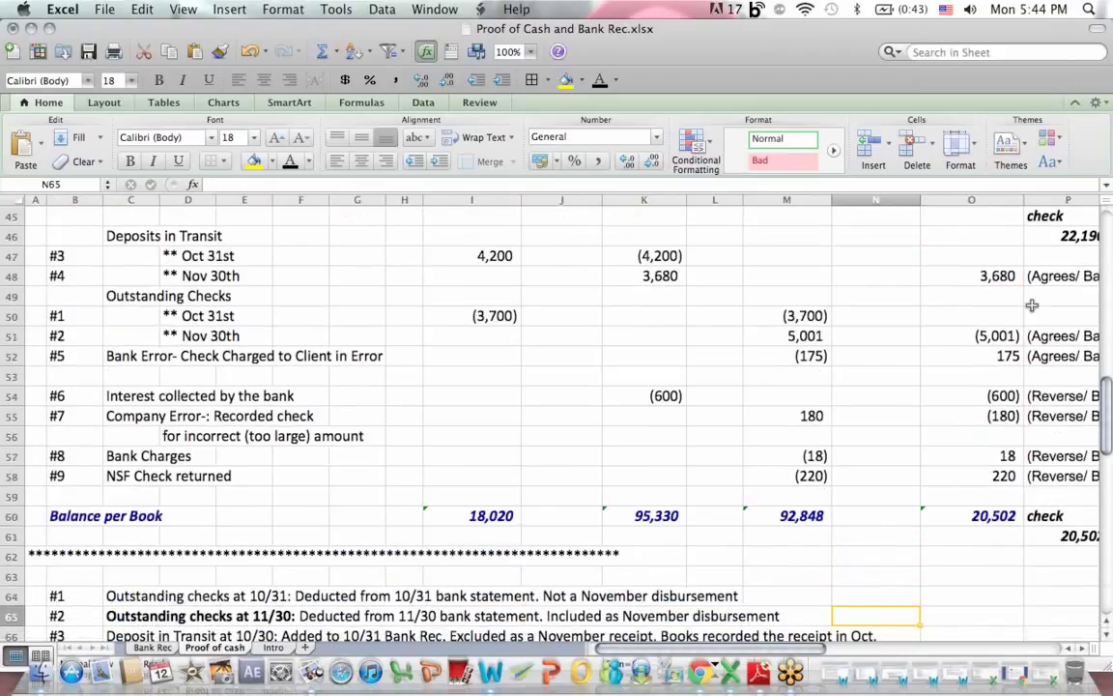
click(976, 276)
click(988, 336)
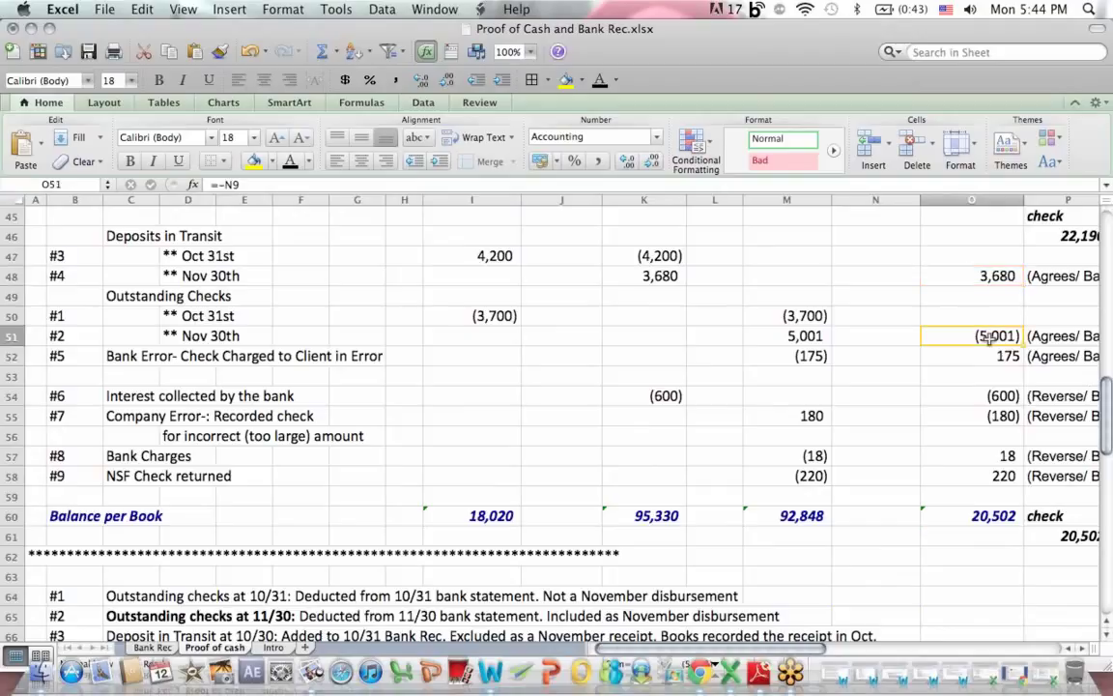
Step: Check the Deposits in Transit and Outstanding Checks amounts in M24 and M25 on the Bank Rec sheet
click(152, 647)
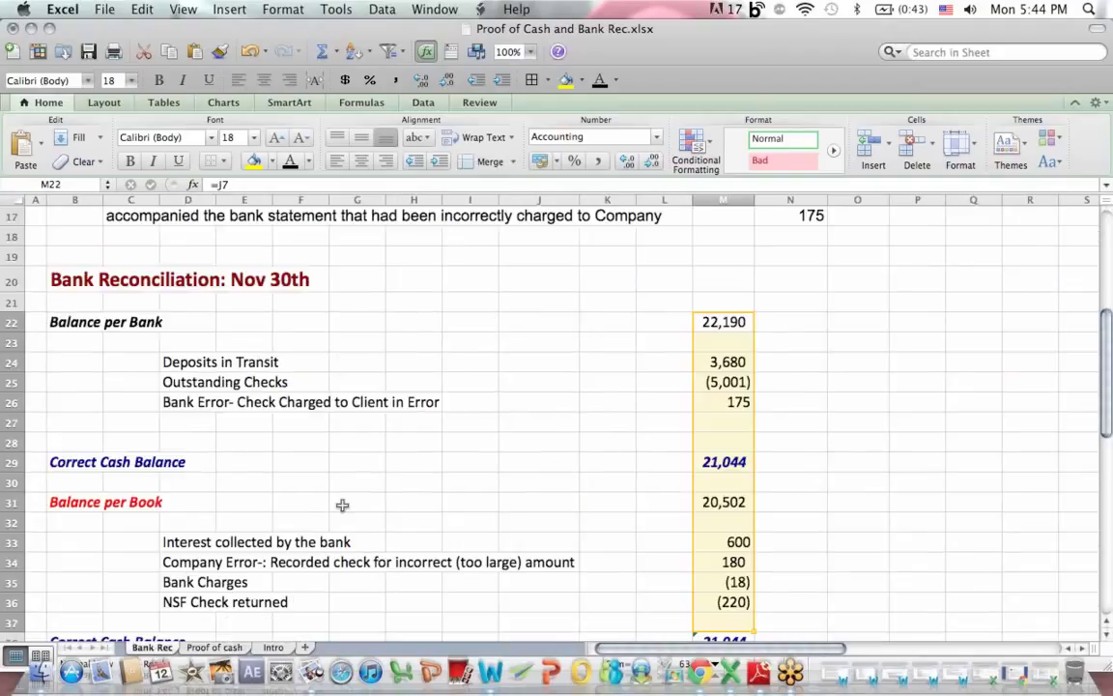
click(736, 361)
click(737, 382)
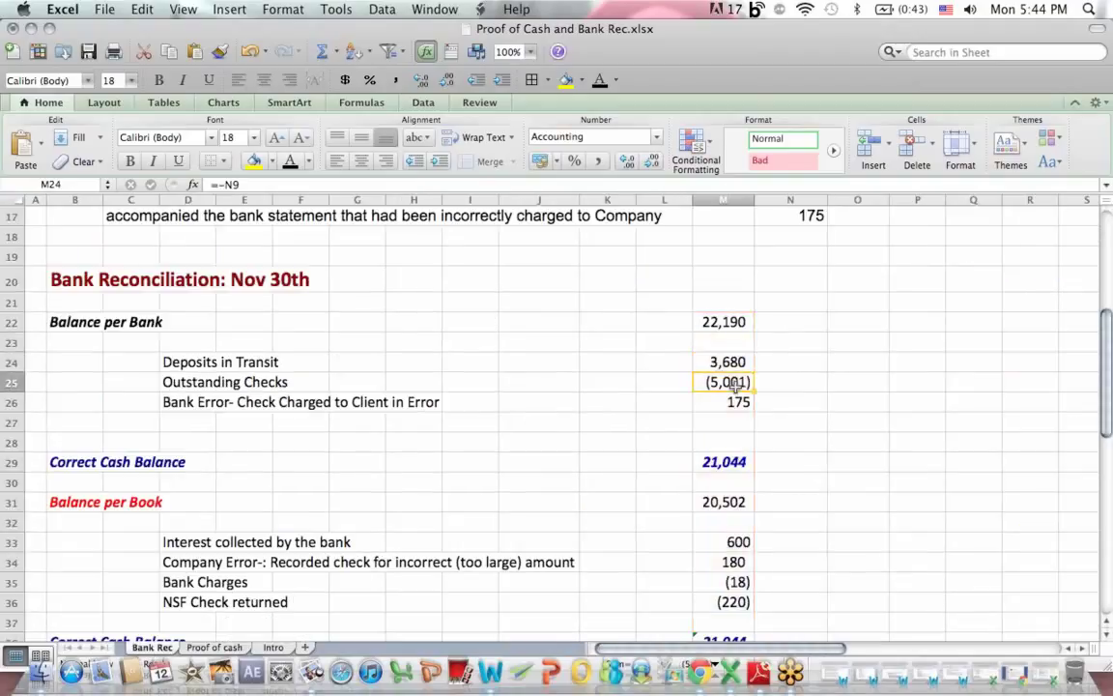
Step: Look back at the proof of cash, and highlight the book-side adjustments in M32:M37 on the Bank Rec sheet
click(214, 646)
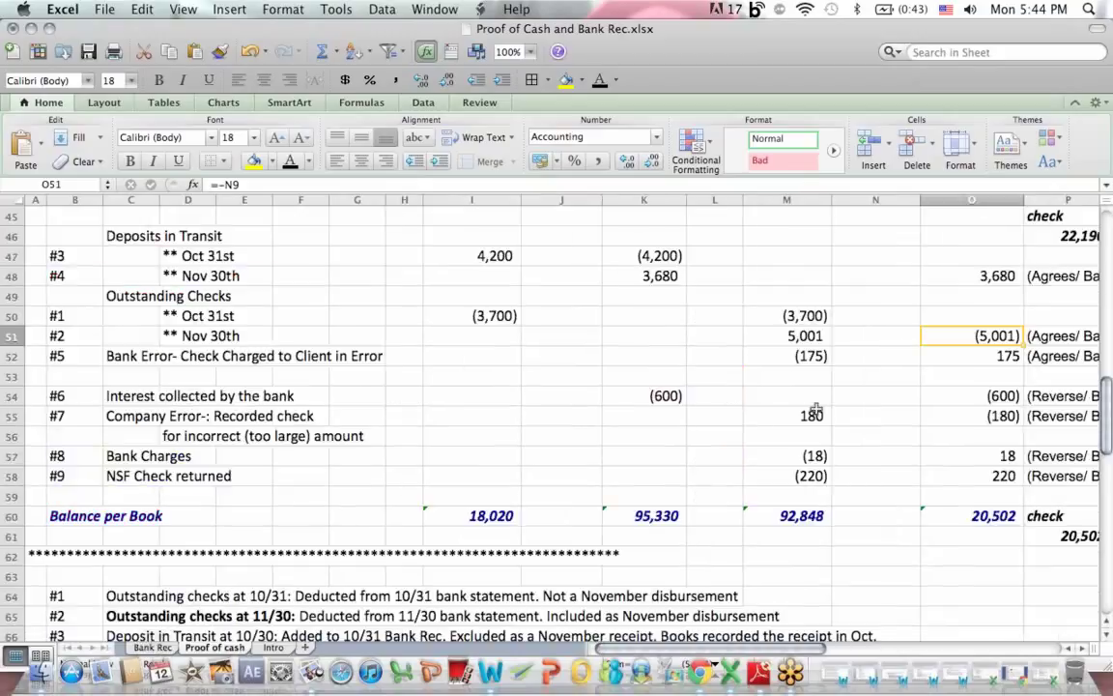
click(159, 647)
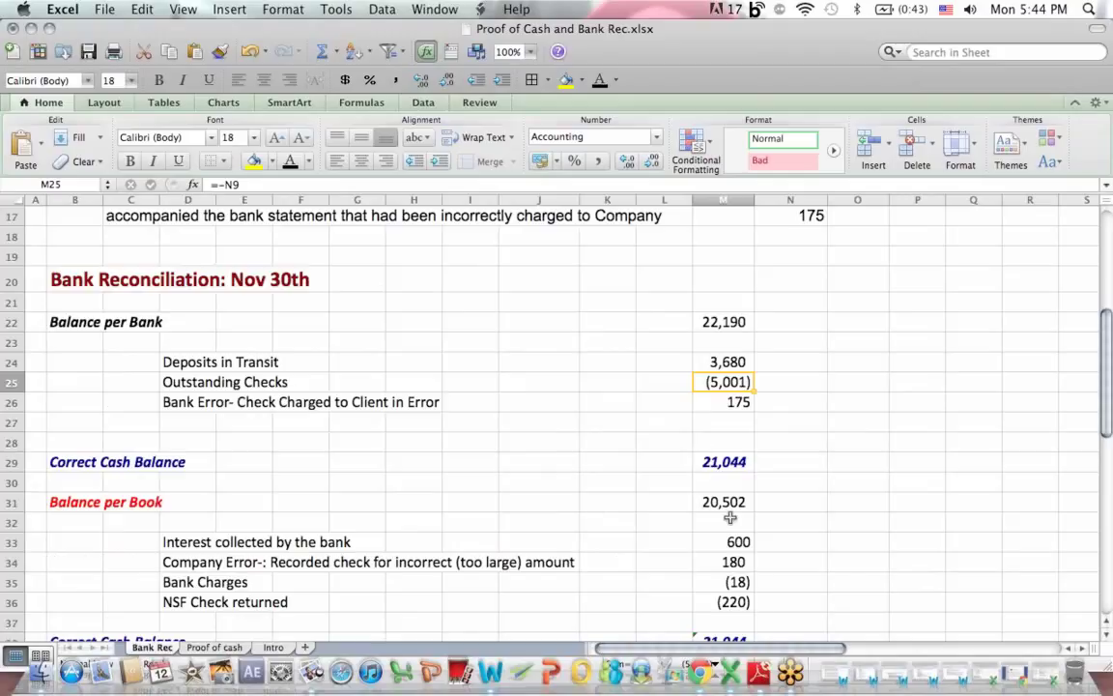
drag(722, 522, 722, 626)
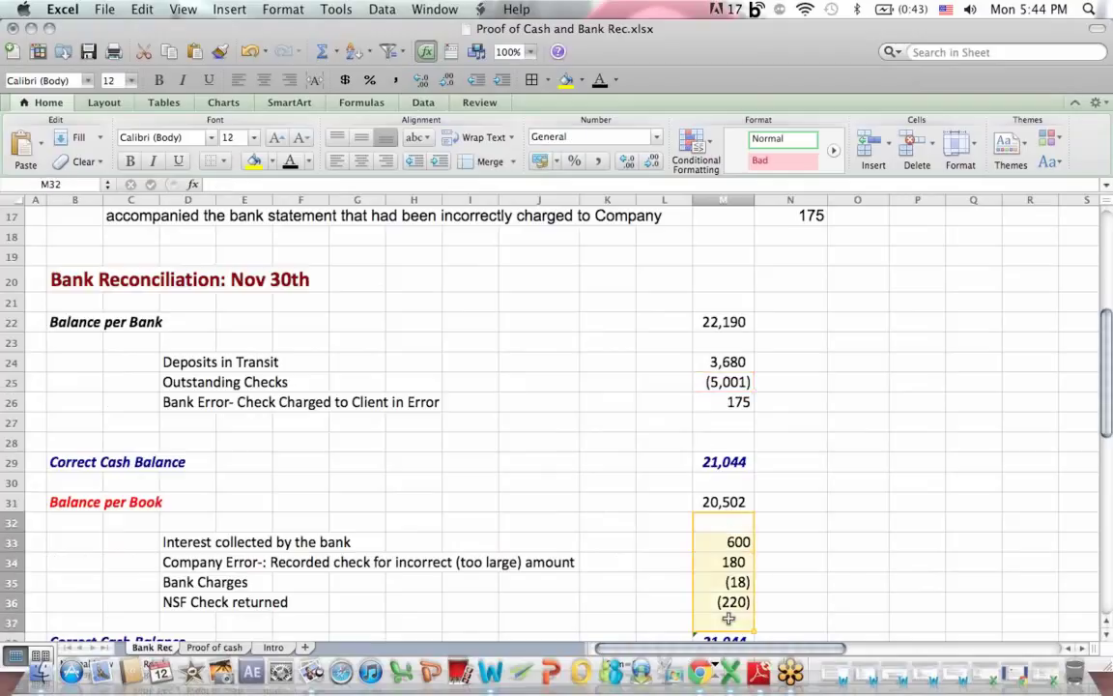
Step: On the Proof of cash sheet, examine the Nov 30th interest amount in O54 and its Reverse/ Bank Rec Amount note
click(217, 648)
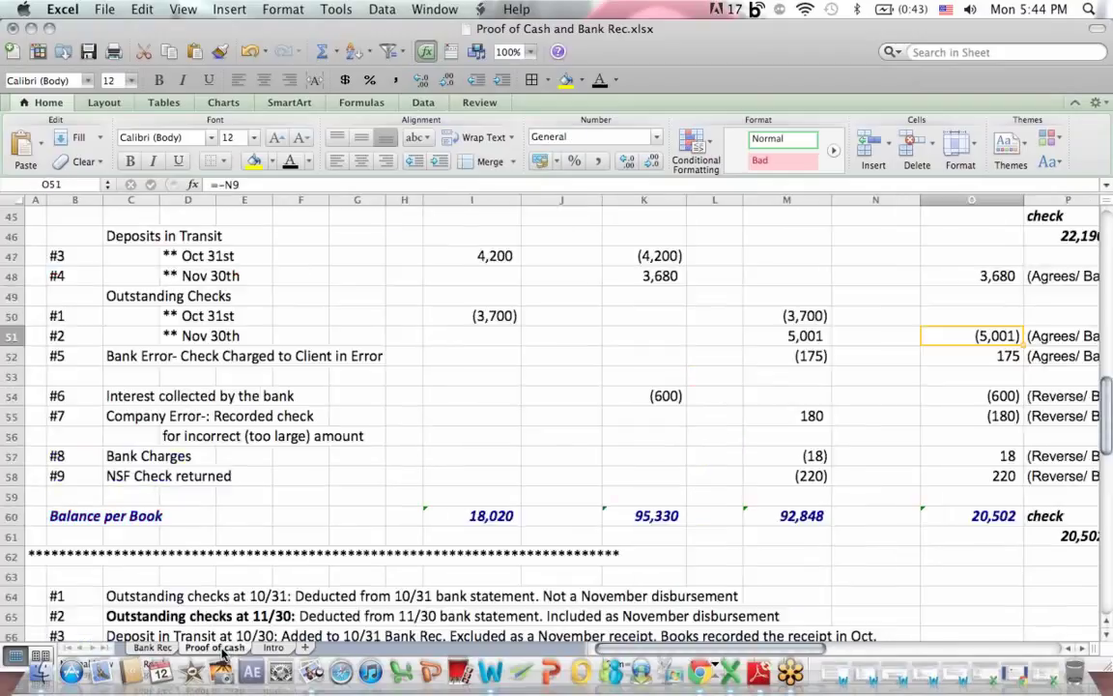
key(Down)
key(Down)
key(Down)
key(Down)
key(Down)
key(Down)
key(Down)
key(Down)
key(Down)
key(Down)
key(Down)
key(Down)
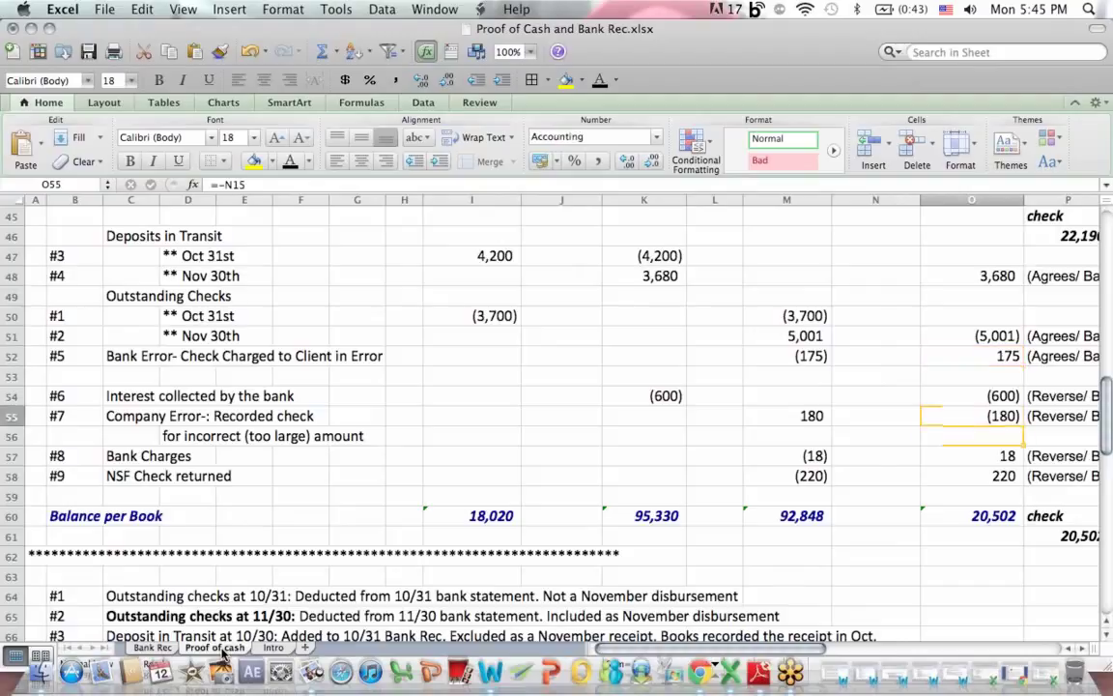
key(Down)
key(Down)
key(Down)
key(Down)
key(Down)
key(Down)
key(Down)
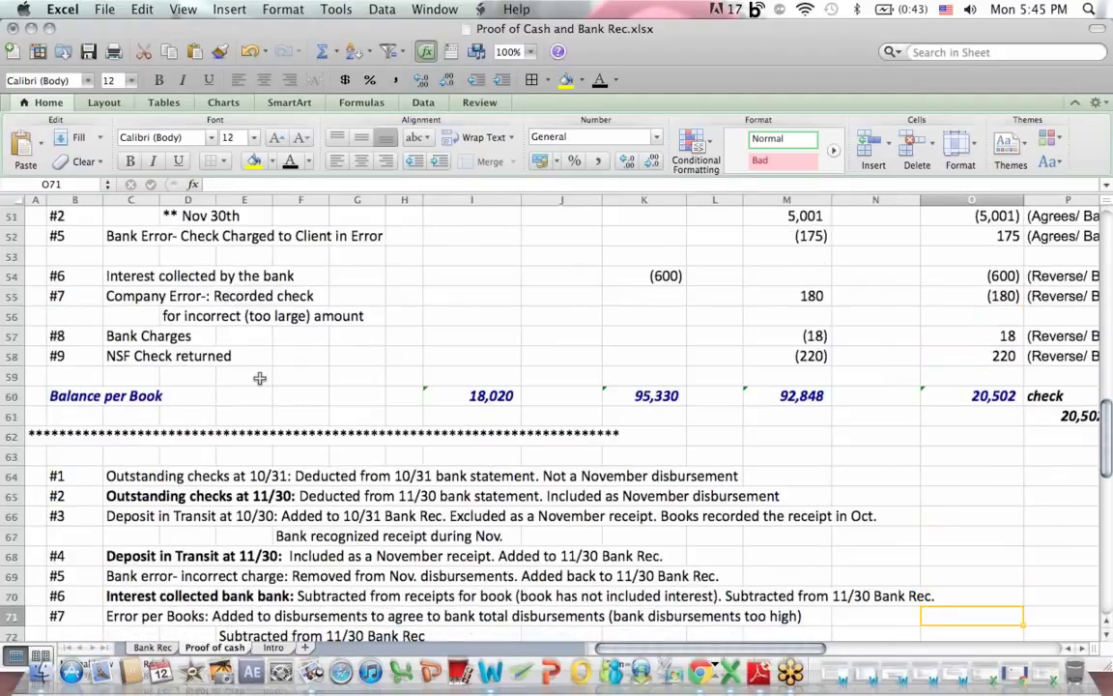
click(1034, 288)
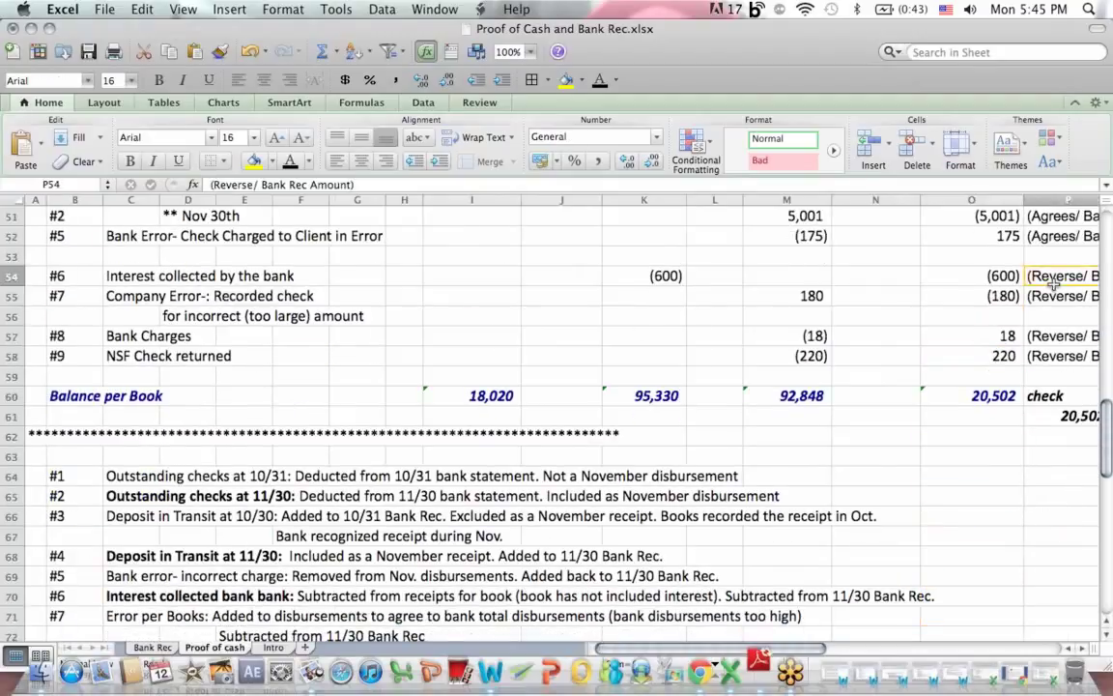
click(437, 275)
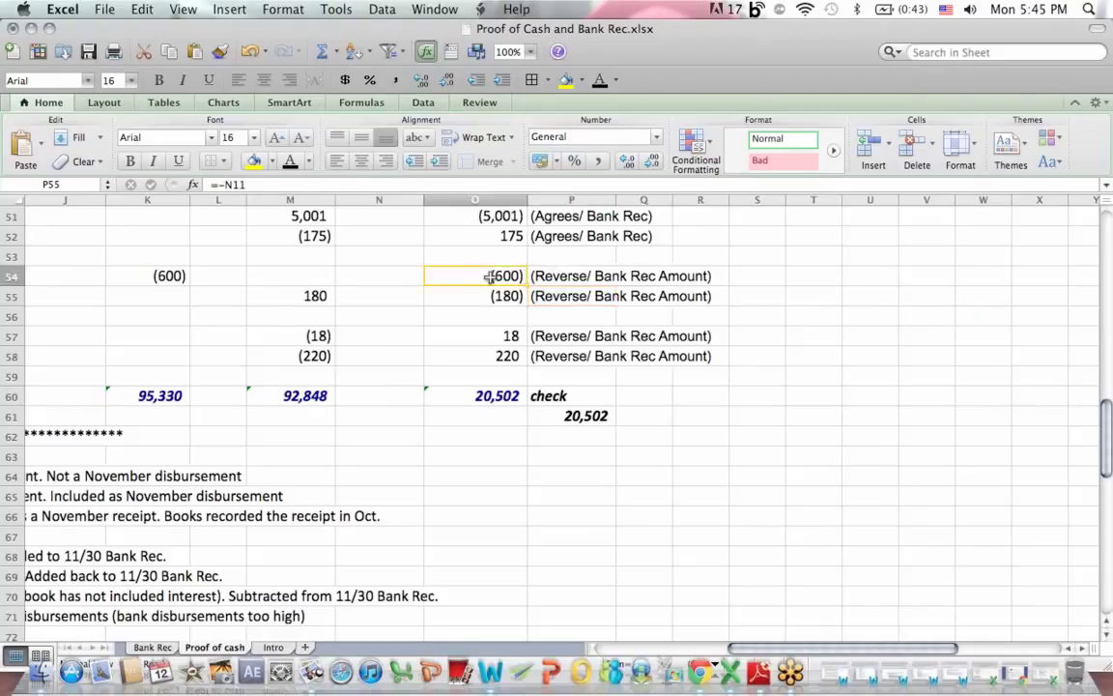
Step: Compare the interest in the proof of cash with M33 on the Bank Rec sheet, and inspect the company error in M34
click(152, 648)
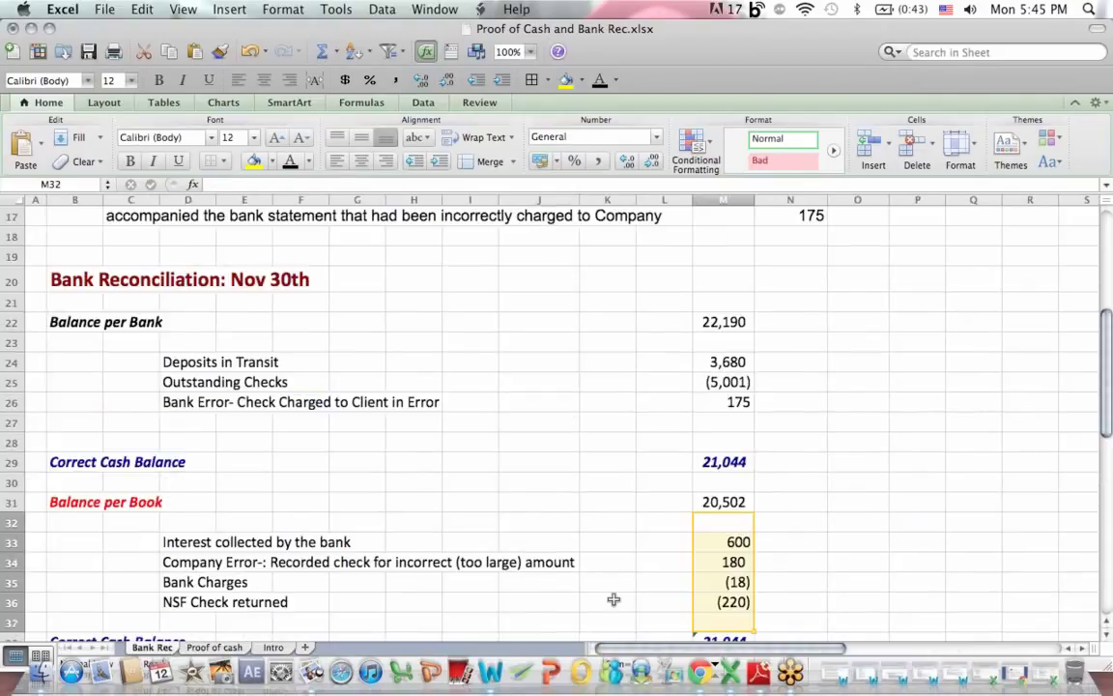
click(729, 539)
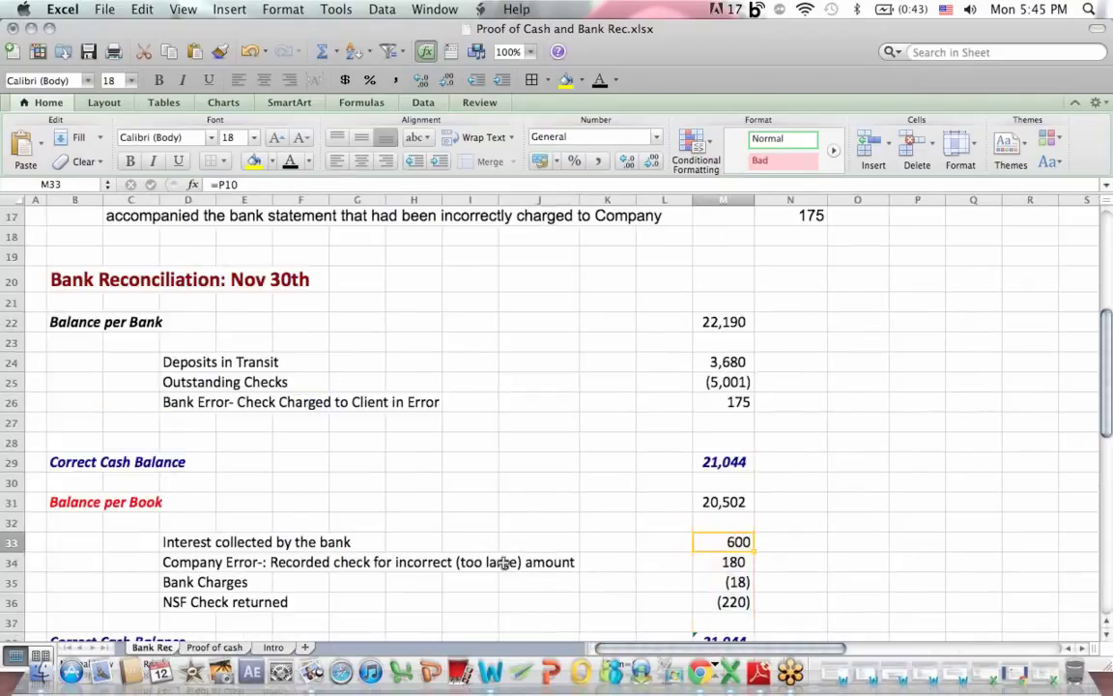
click(215, 647)
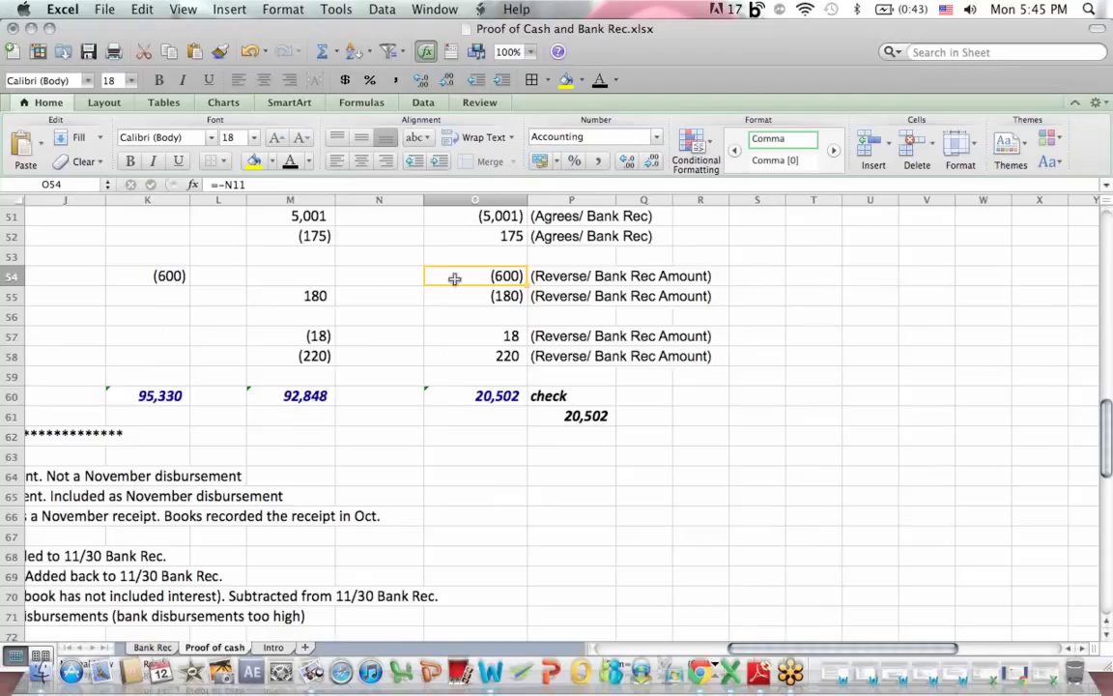
click(153, 646)
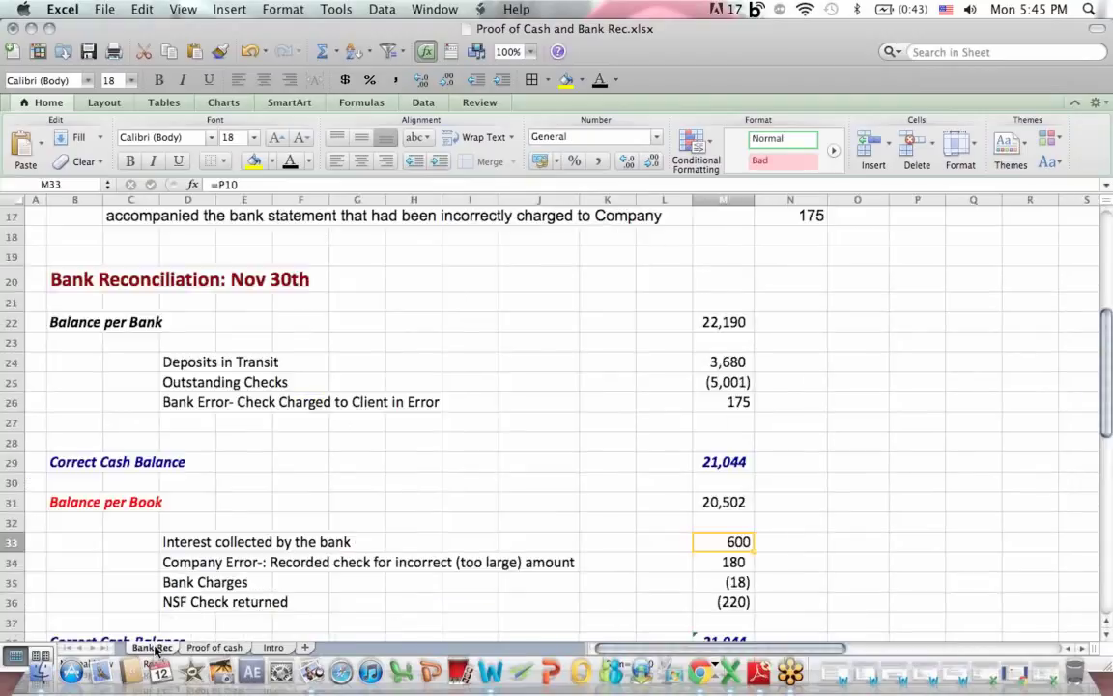
click(736, 569)
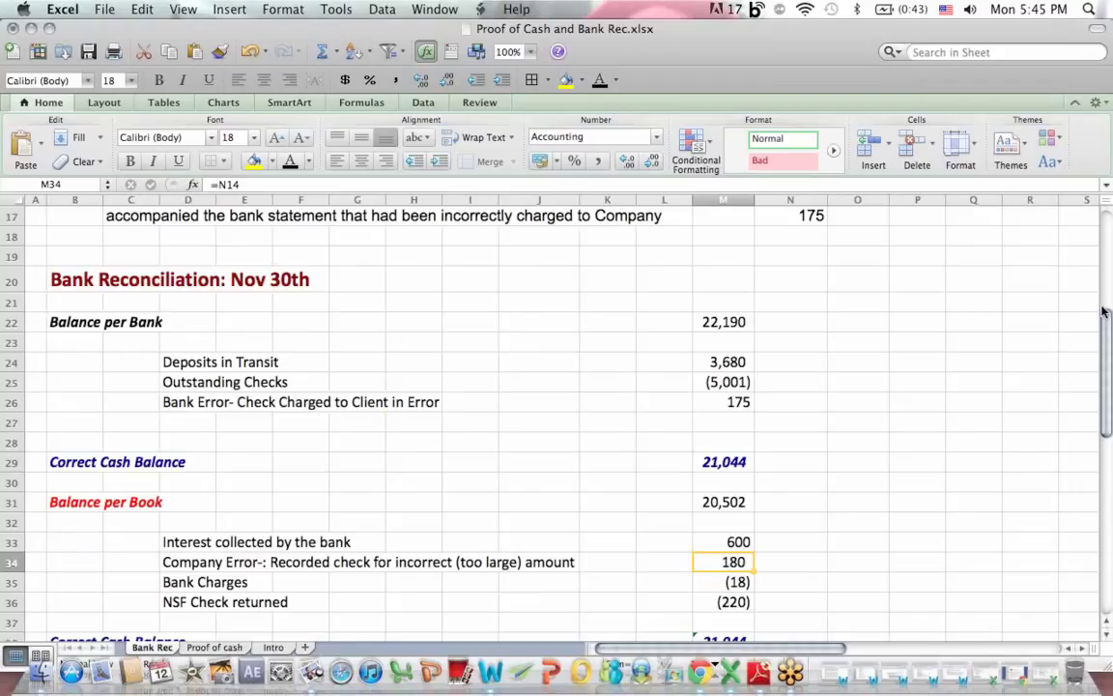
Step: Check the book-side Correct Cash Balance in M38, and highlight the Nov 30th book adjustments in O54:O58 on the Proof of cash sheet
drag(1105, 311, 1108, 330)
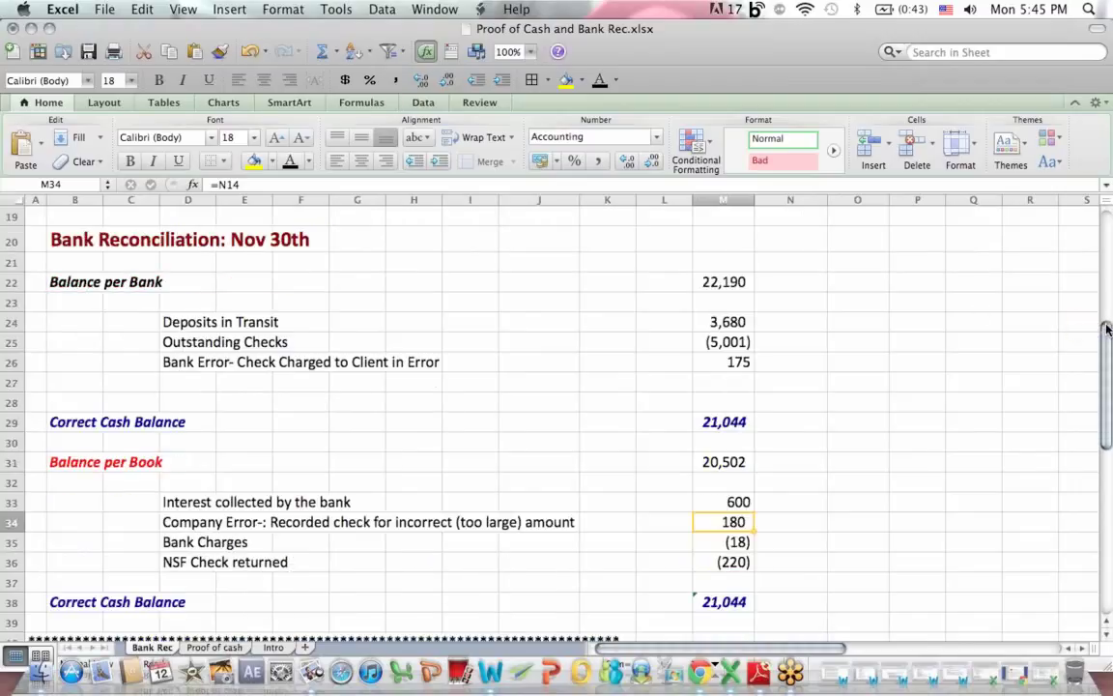
click(740, 601)
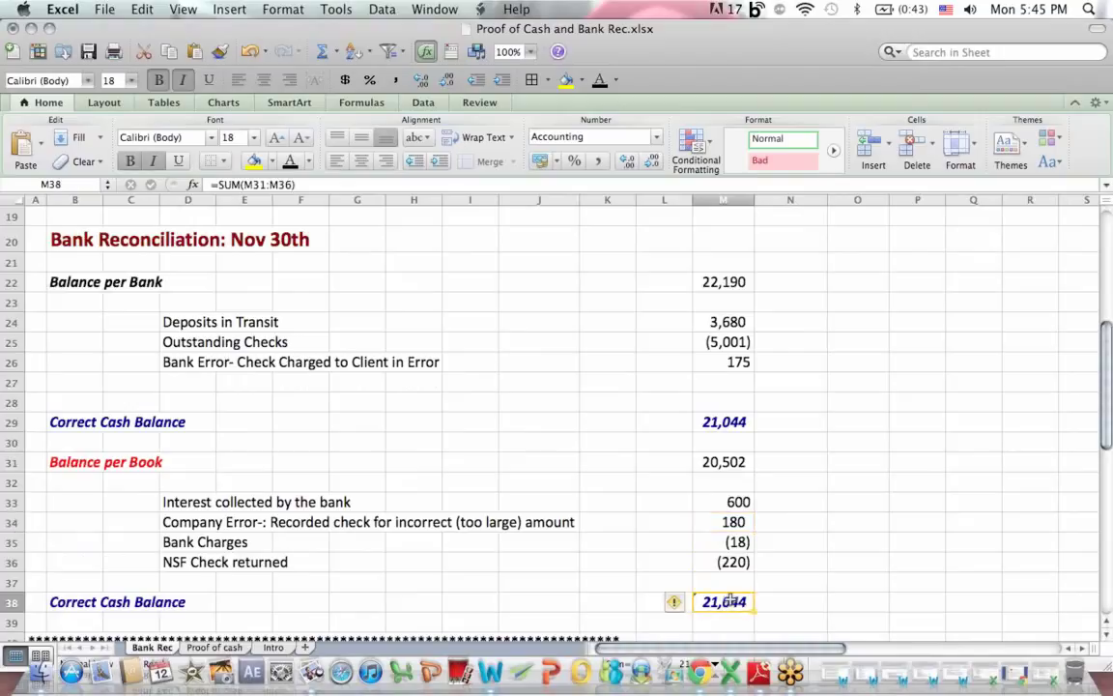
click(214, 646)
click(490, 293)
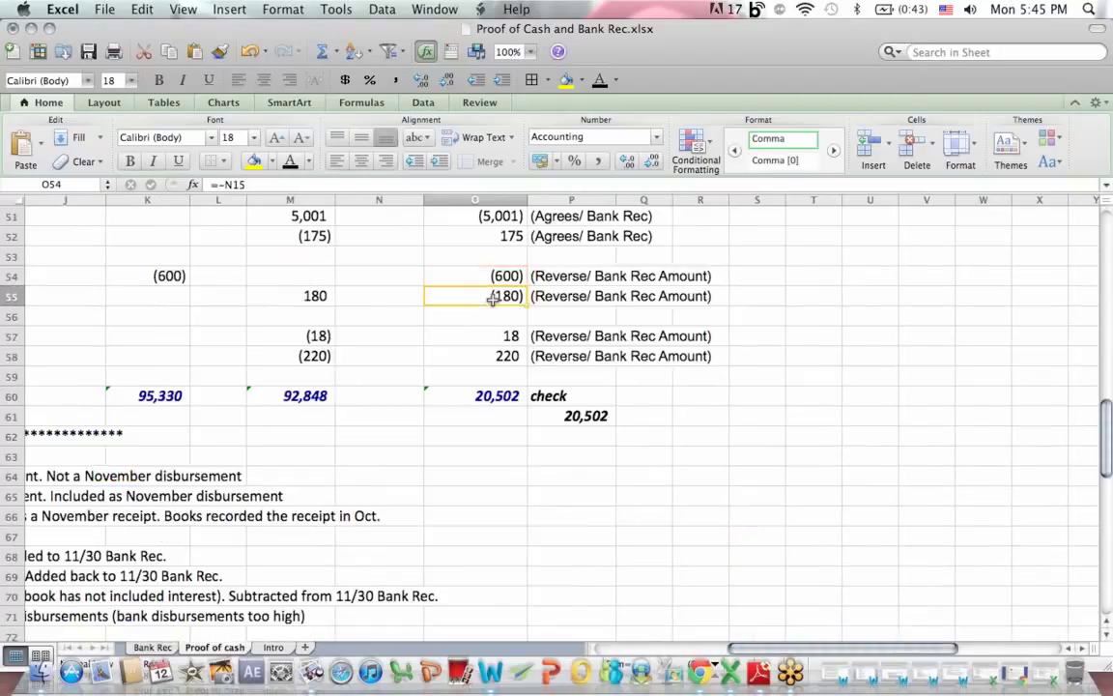
click(495, 268)
drag(495, 268, 496, 357)
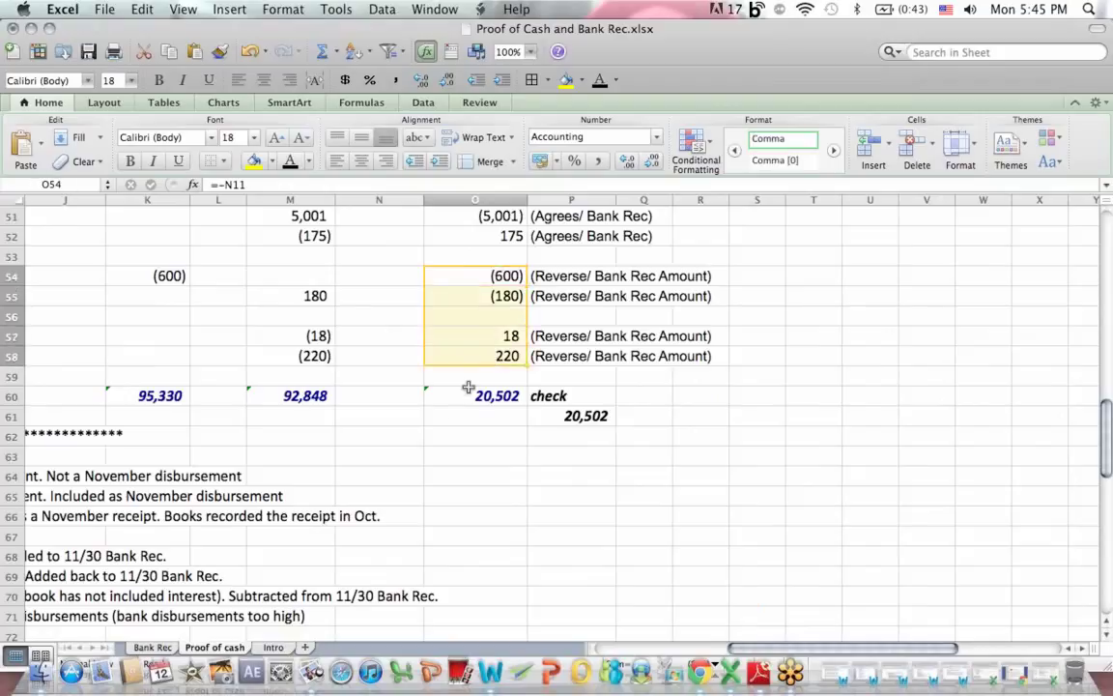
Step: Return to the Bank Rec sheet and highlight the book-side adjustments in M33:M37 to compare their signs
click(153, 647)
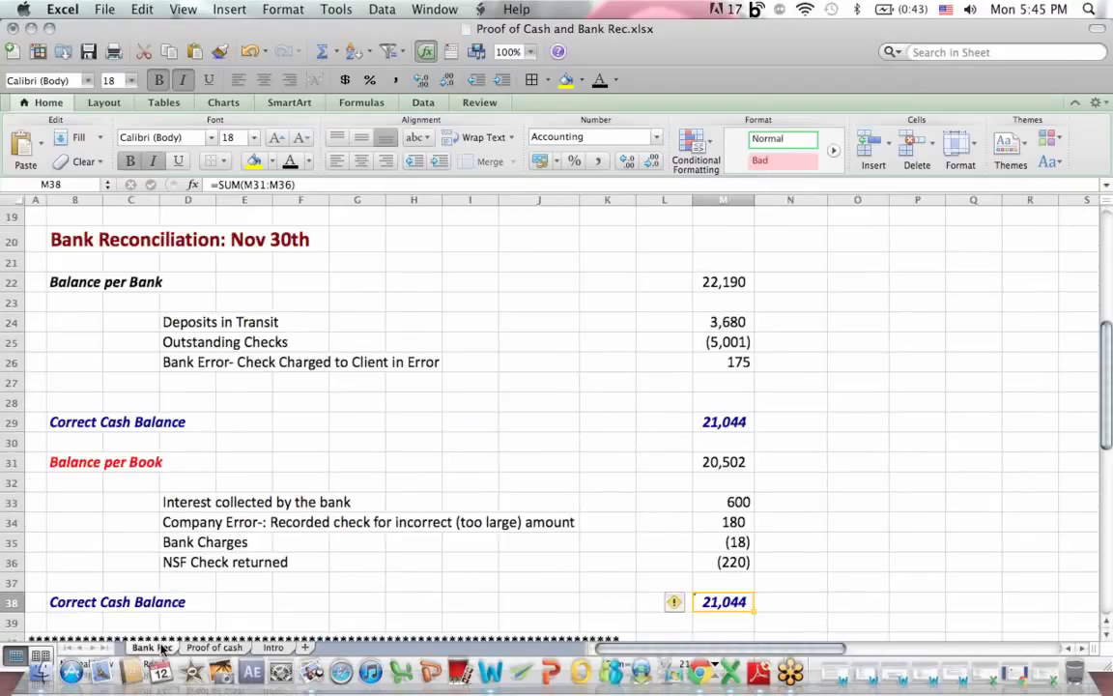
drag(715, 501, 688, 580)
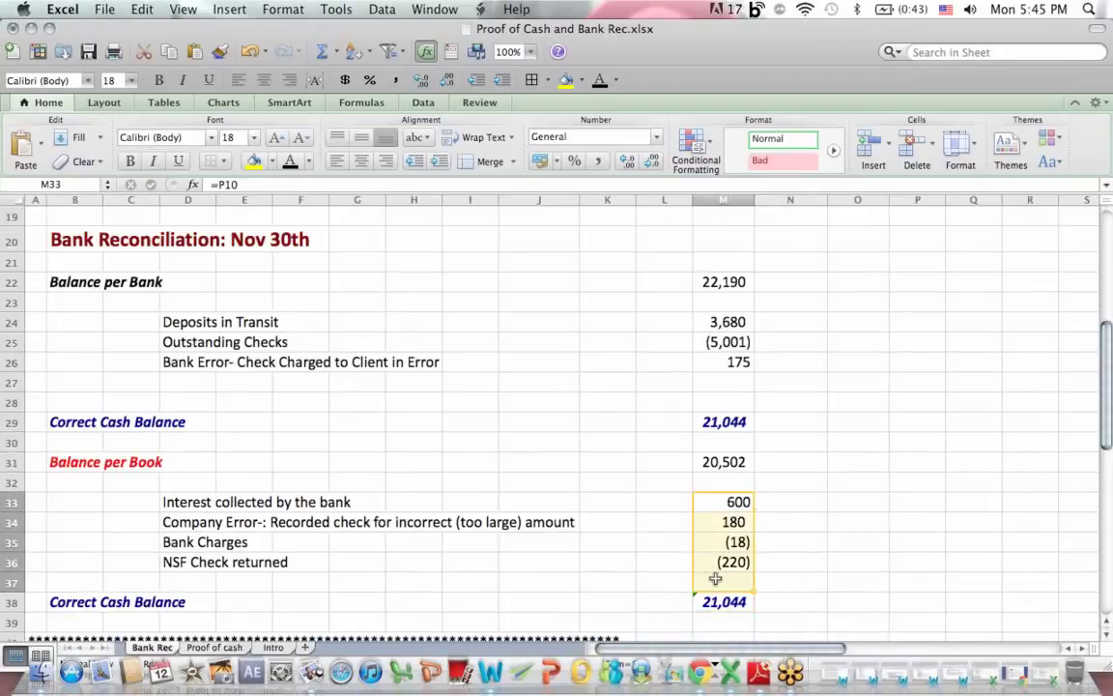
click(480, 443)
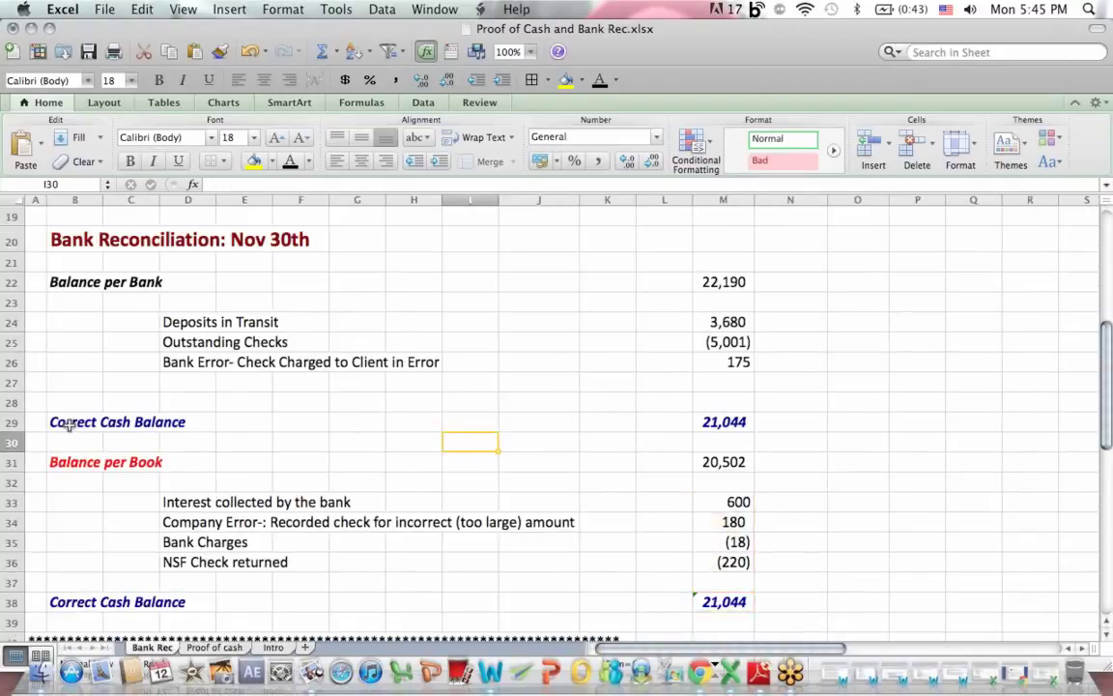
Step: Point out the Balance per Bank and Correct Cash Balance labels, and highlight the Balance per Book section in B31:E38
click(68, 278)
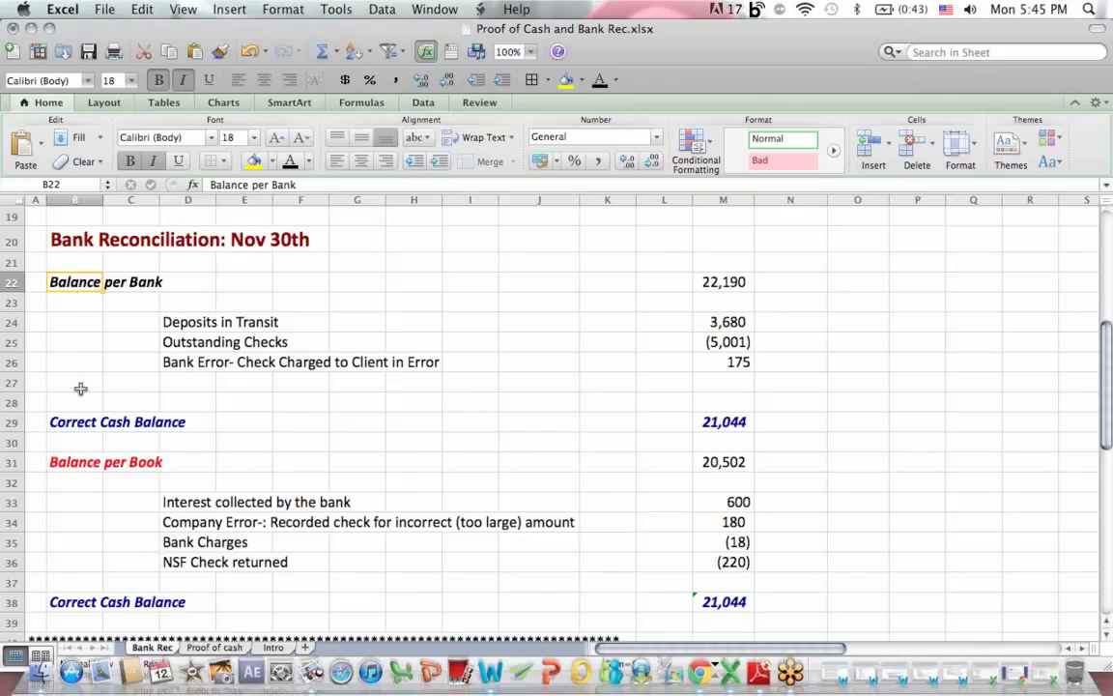
click(87, 425)
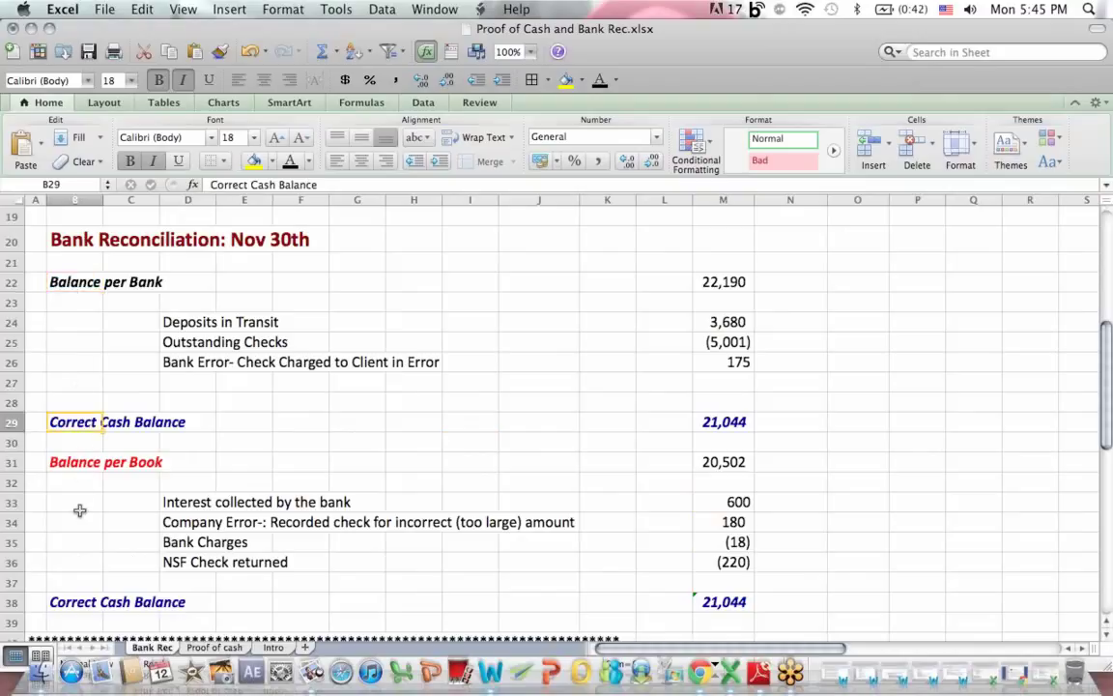
click(77, 462)
drag(106, 466, 236, 592)
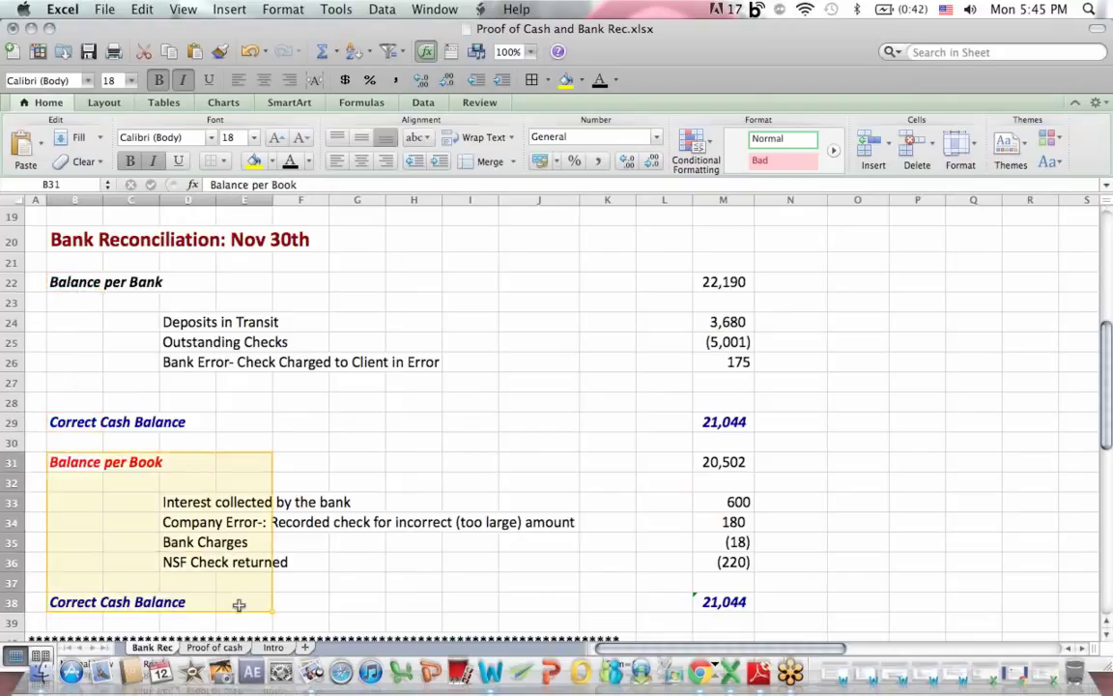
Step: On the Proof of cash sheet, find the Balance per Bank row and select its Nov 30th amount in O44
click(232, 653)
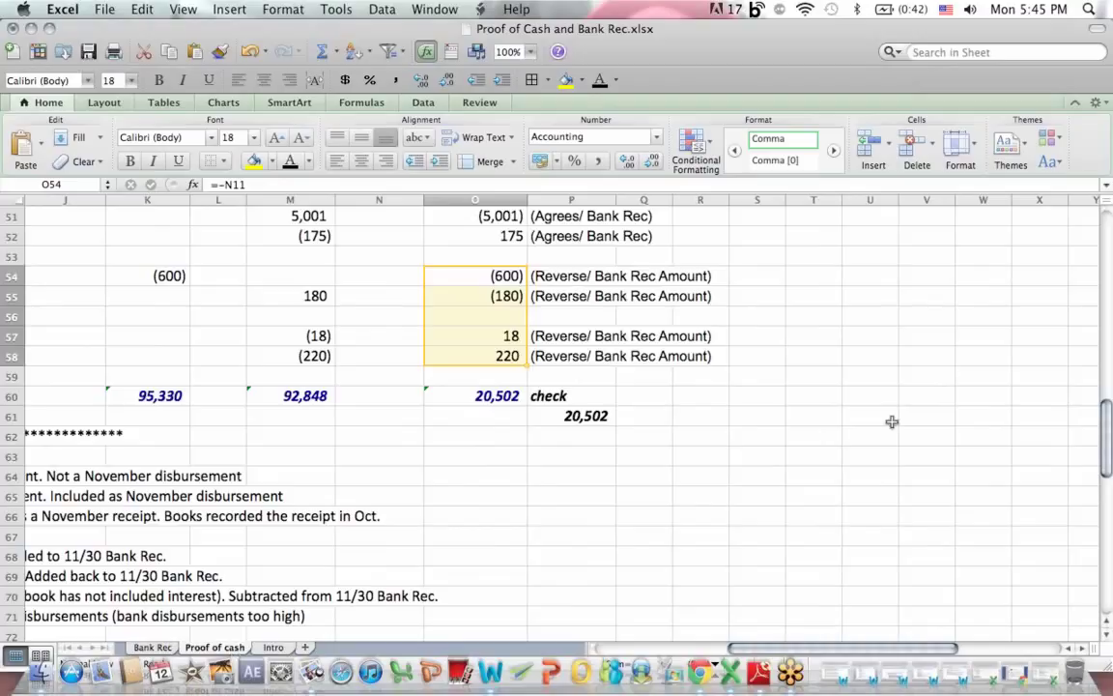
key(Up)
key(Up)
key(Up)
key(Up)
key(Up)
key(Up)
key(Up)
key(Up)
key(Up)
key(Up)
key(Up)
key(Up)
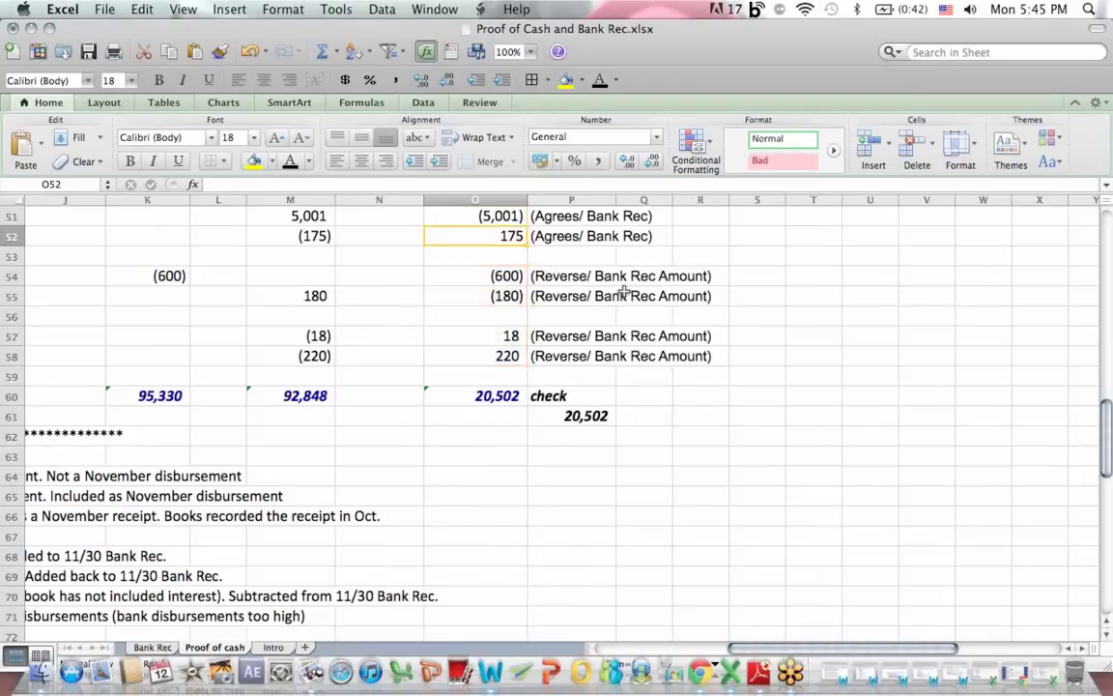
key(Up)
key(Up)
key(Up)
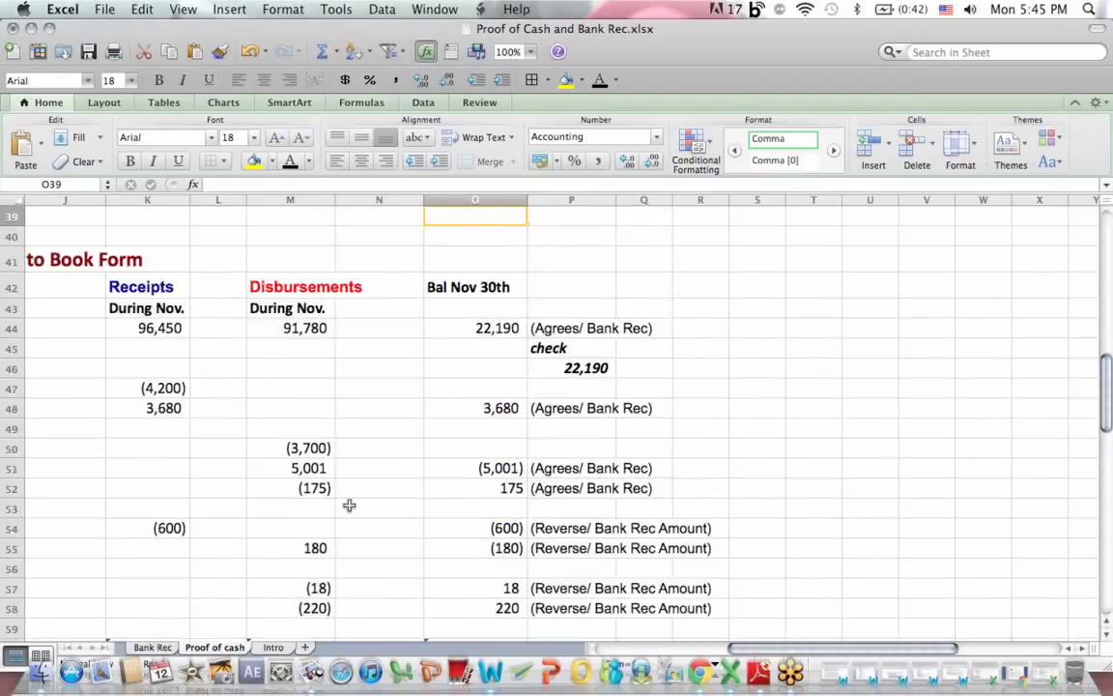
drag(788, 648, 638, 659)
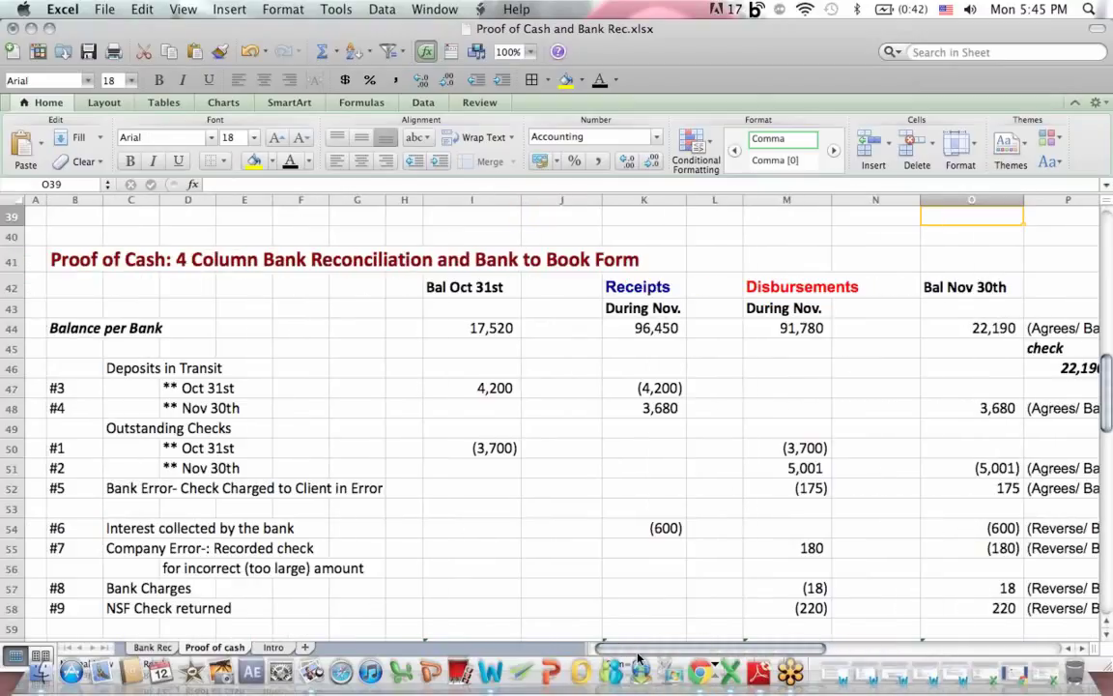
click(77, 327)
click(1007, 329)
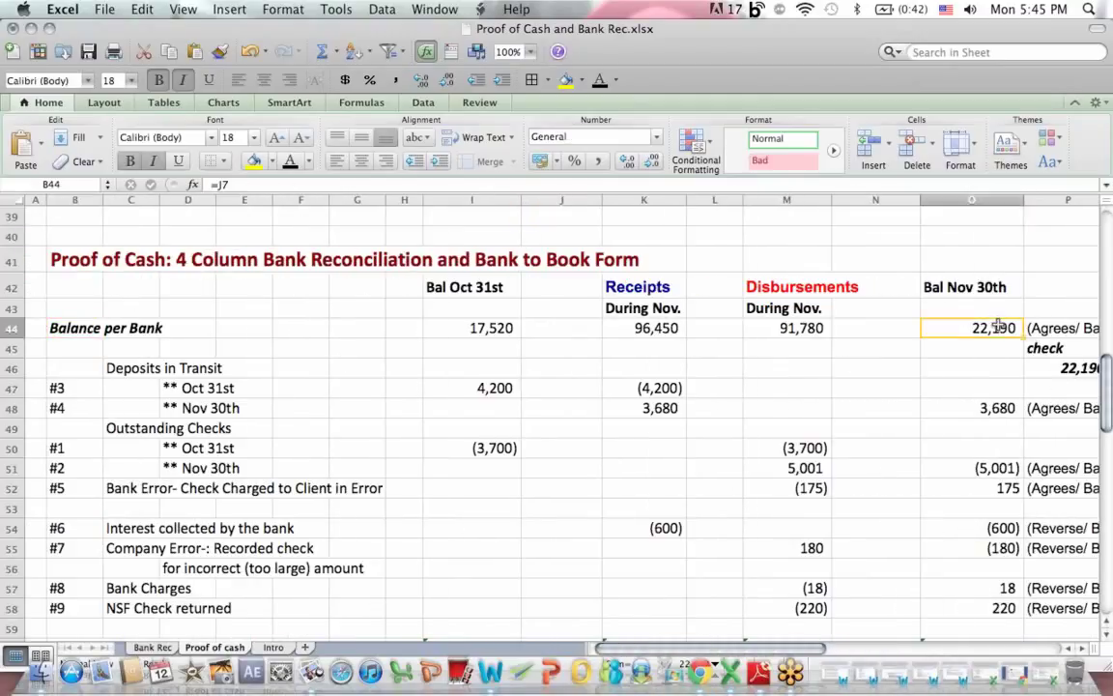
Step: Follow the Nov 30th column down through its adjustments to the Balance per Book row and its amount in O60
key(Down)
key(Down)
key(Down)
key(Down)
key(Down)
key(Down)
key(Down)
key(Down)
key(Down)
key(Down)
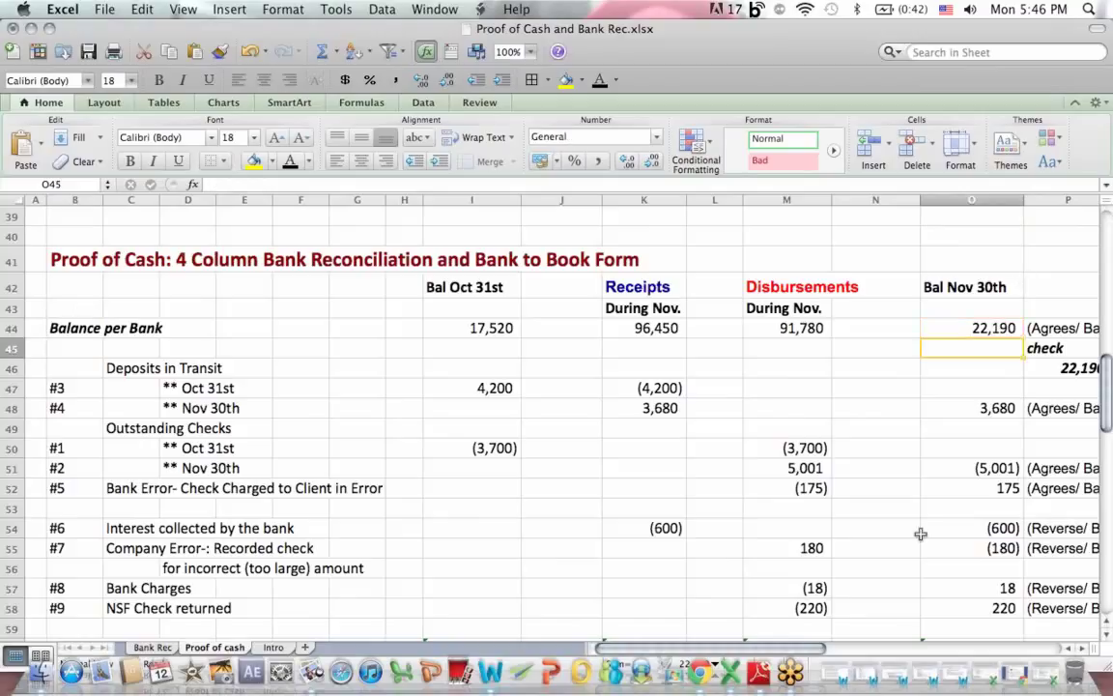
key(Down)
key(Down)
key(Down)
key(Down)
key(Down)
key(Down)
key(Down)
key(Down)
key(Down)
key(Down)
key(Down)
key(Down)
key(Down)
key(Down)
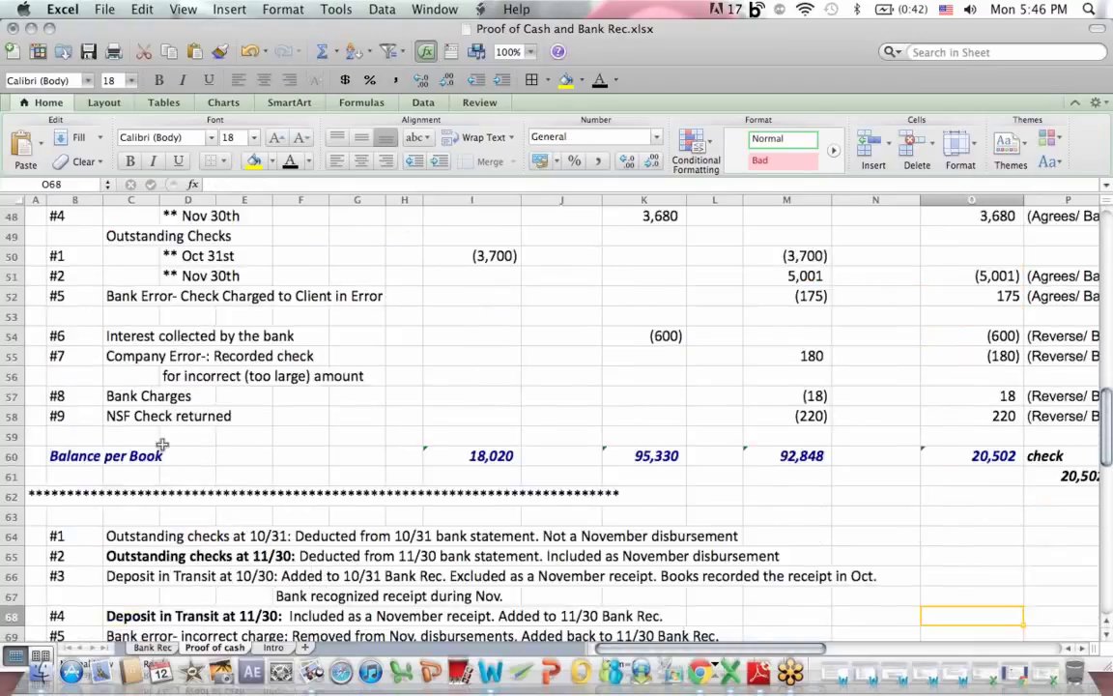
click(64, 453)
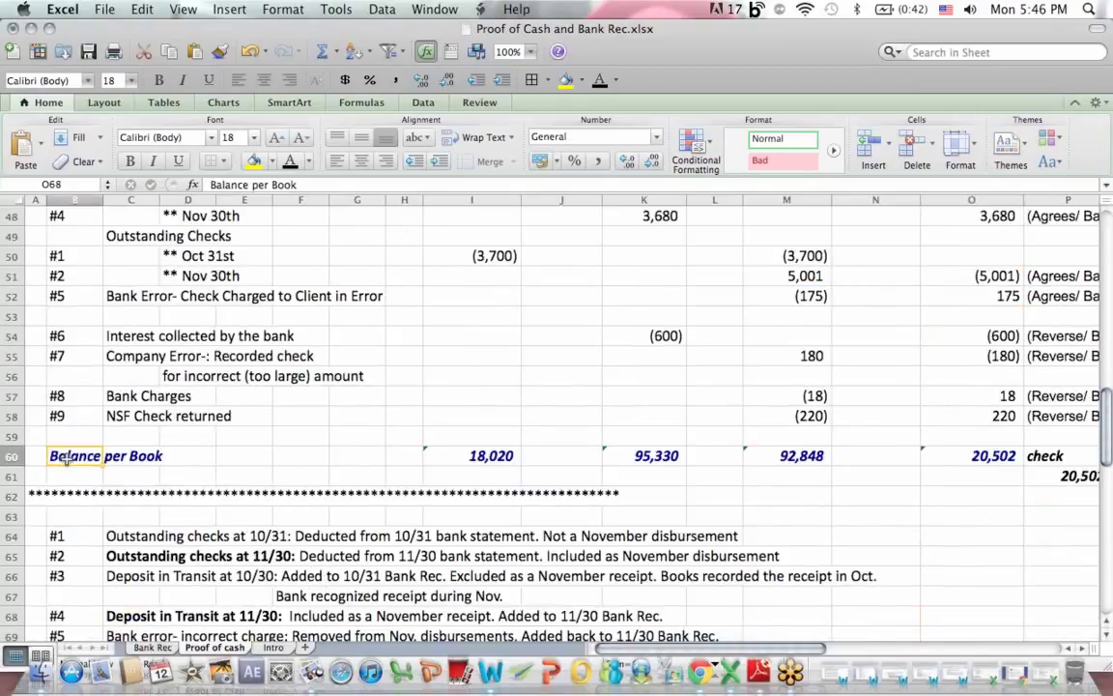
click(969, 449)
Step: Look over the numbered explanations below the proof of cash, and inspect the sum formula in O60
key(Down)
key(Down)
key(Down)
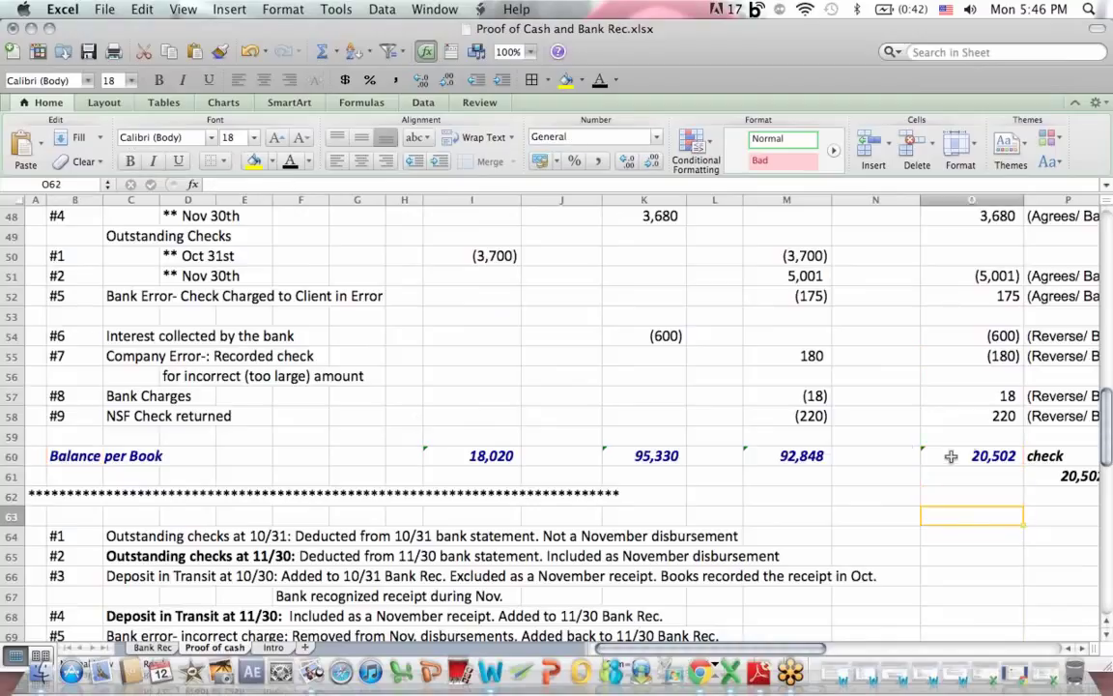
key(Down)
key(Down)
key(Down)
key(Down)
key(Down)
key(Down)
key(Down)
key(Down)
key(Down)
key(Down)
key(Down)
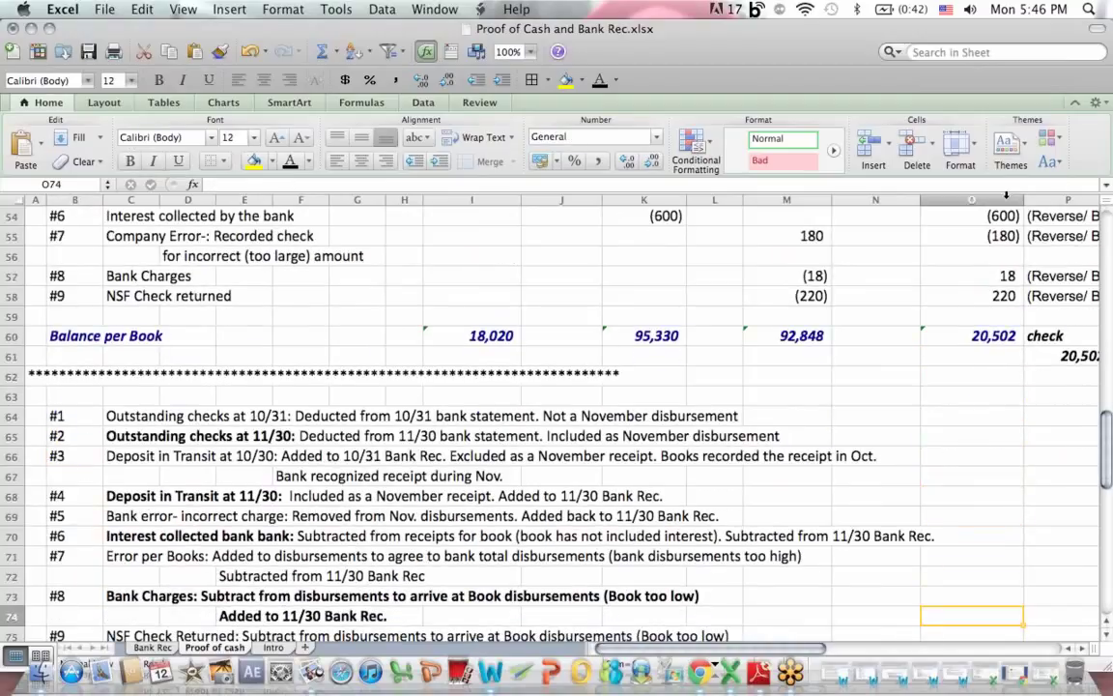
click(984, 336)
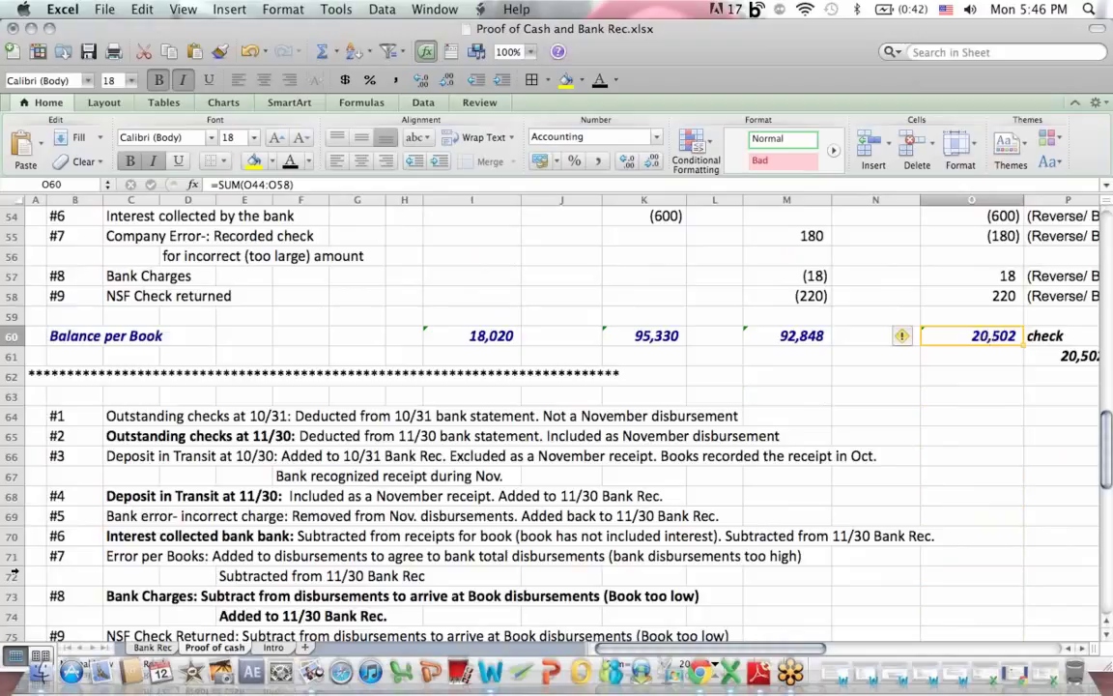
Step: On the Bank Rec sheet, compare the Correct Cash Balances in M29 and M38, and point out the Balance per Bank and Balance per Book starting rows
click(160, 647)
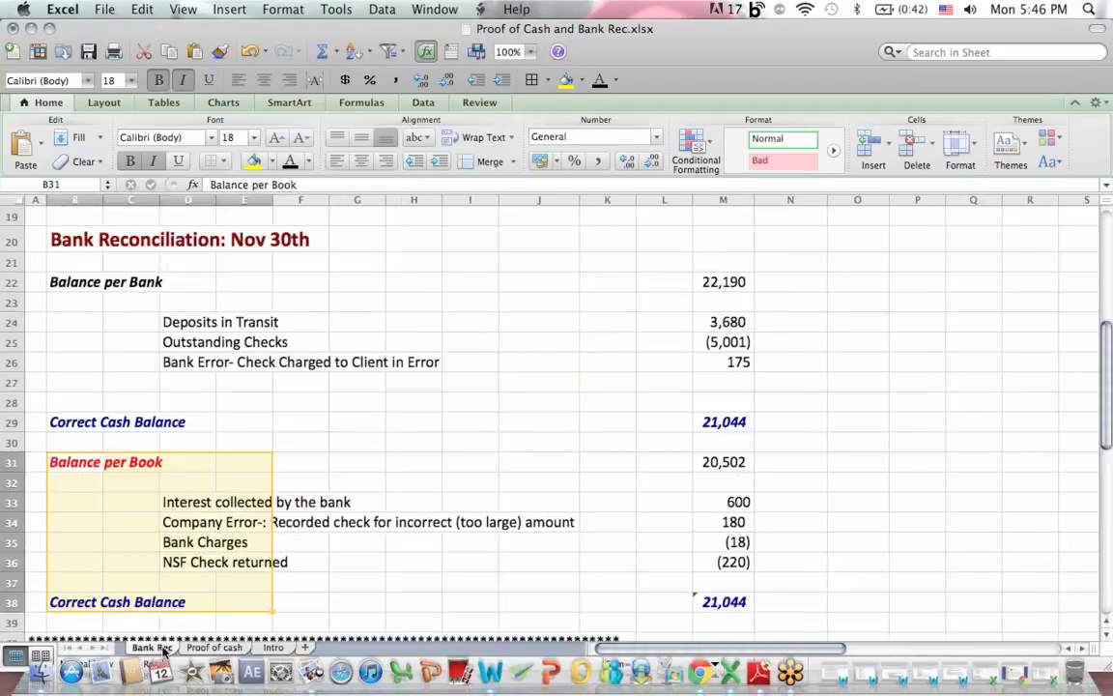
click(742, 421)
click(727, 601)
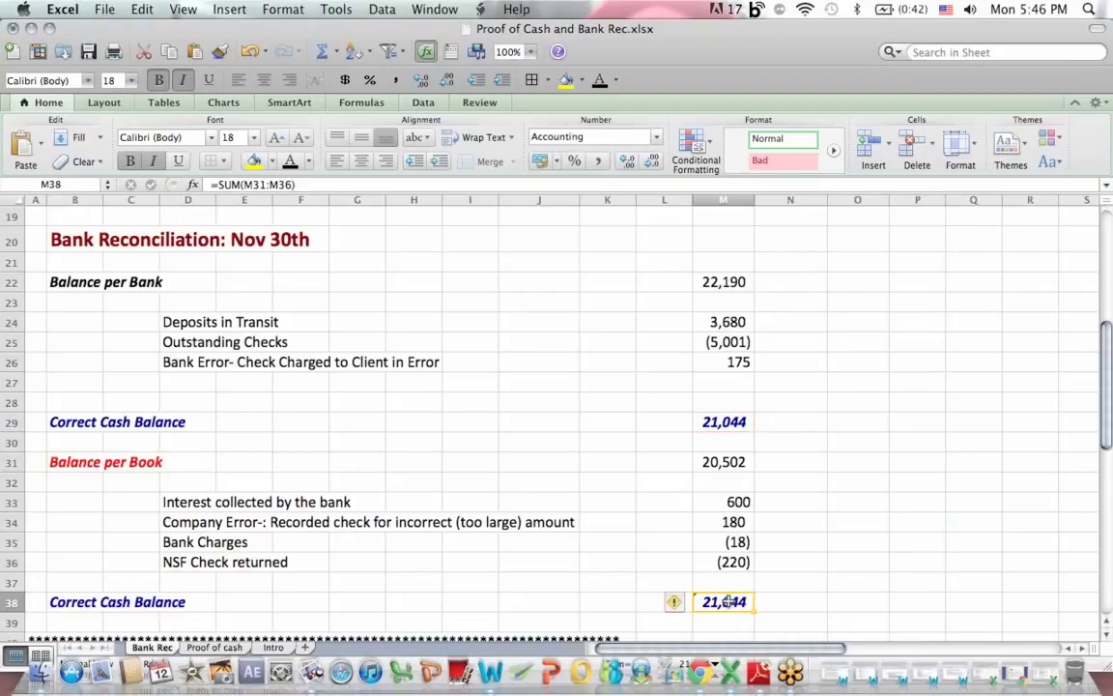
click(136, 282)
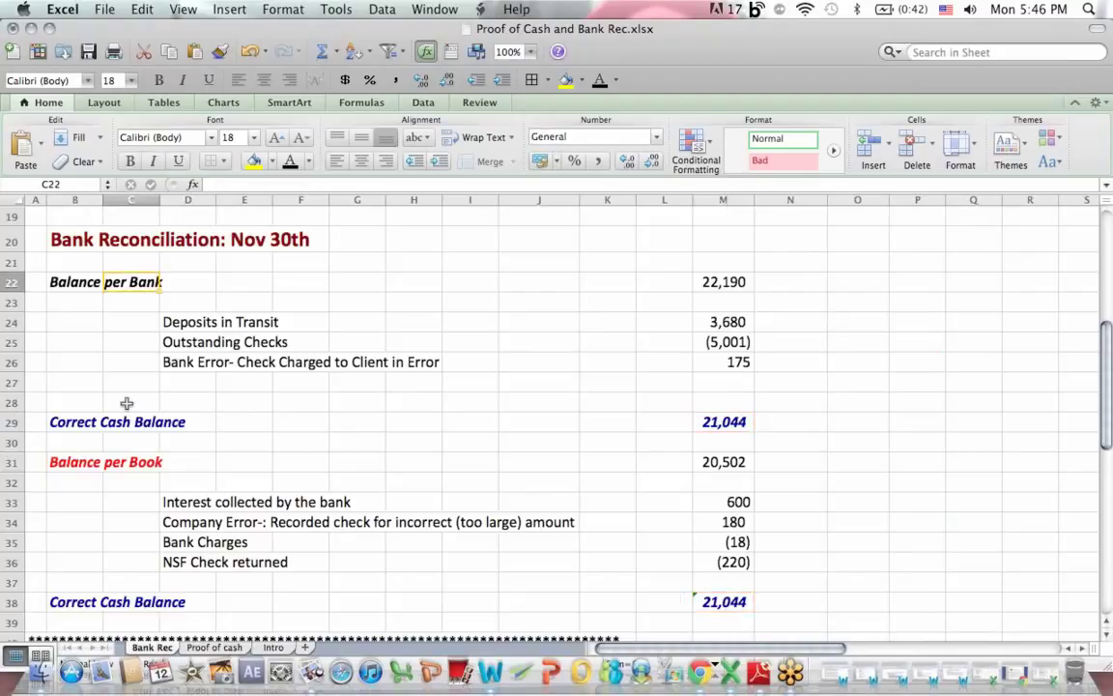
click(127, 462)
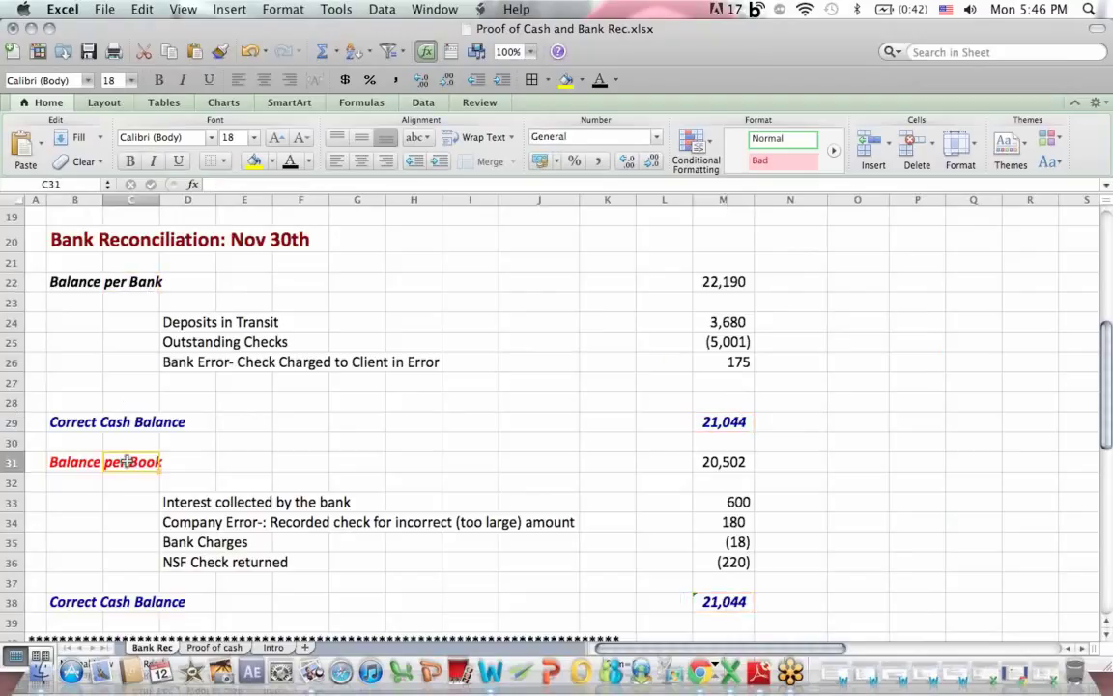
Step: Go back to the Proof of cash sheet and move up the Nov 30th column to the Balance per Bank amount in O44
click(233, 647)
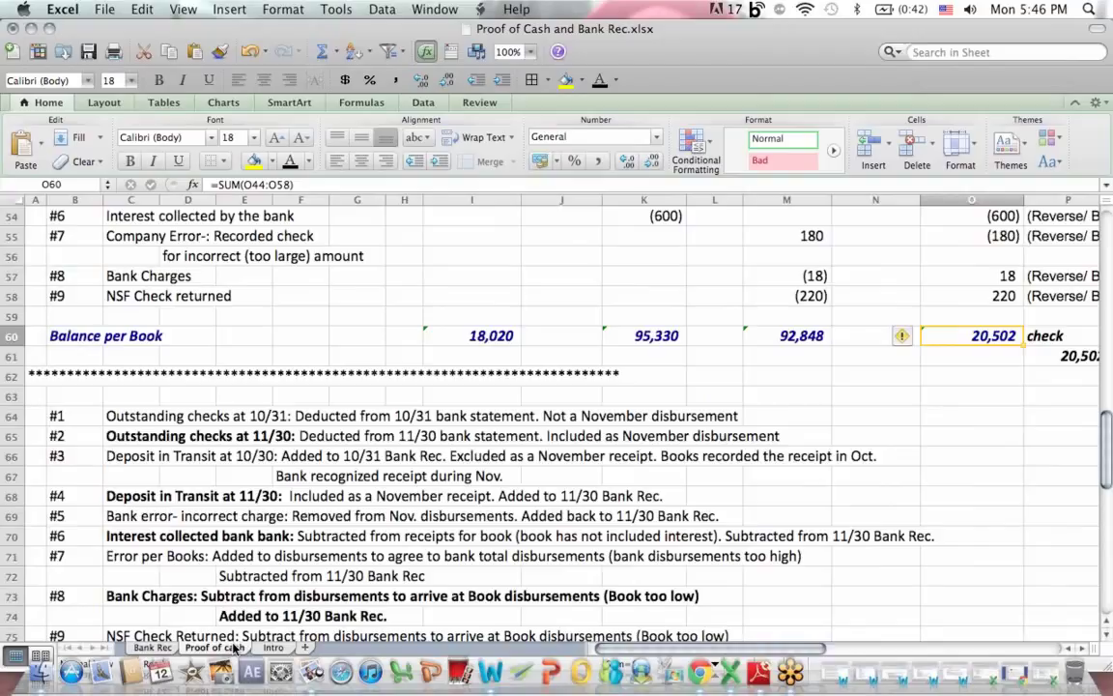
click(995, 278)
key(Up)
key(Up)
key(Up)
key(Up)
key(Up)
key(Up)
key(Up)
key(Up)
key(Up)
key(Up)
key(Up)
key(Up)
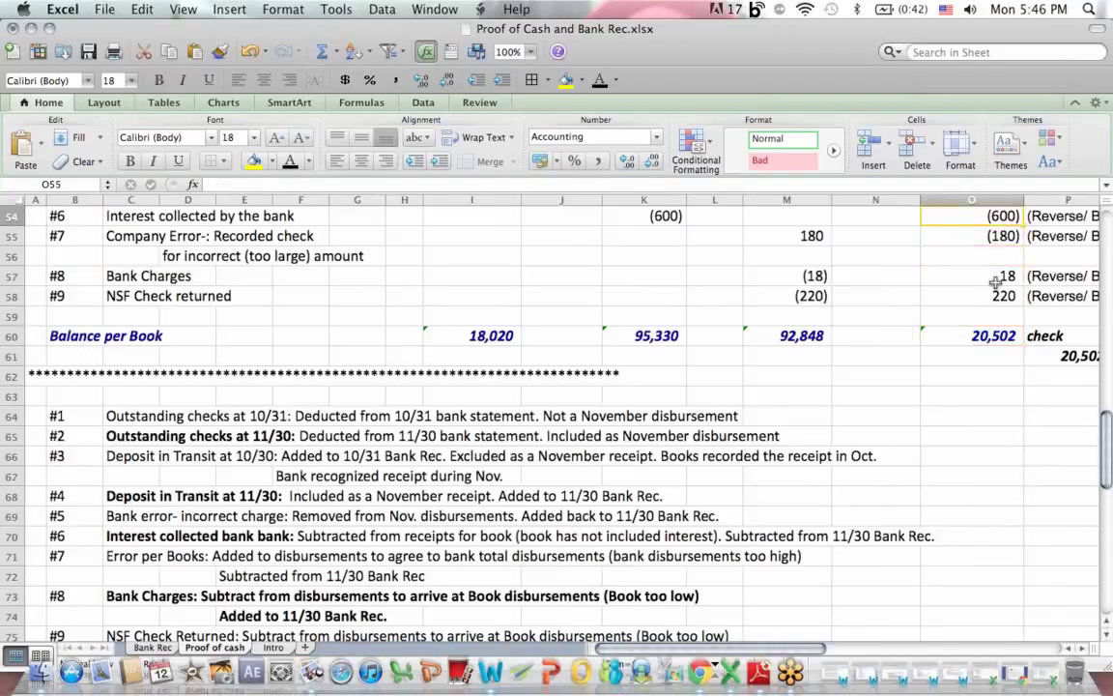
key(Up)
key(Up)
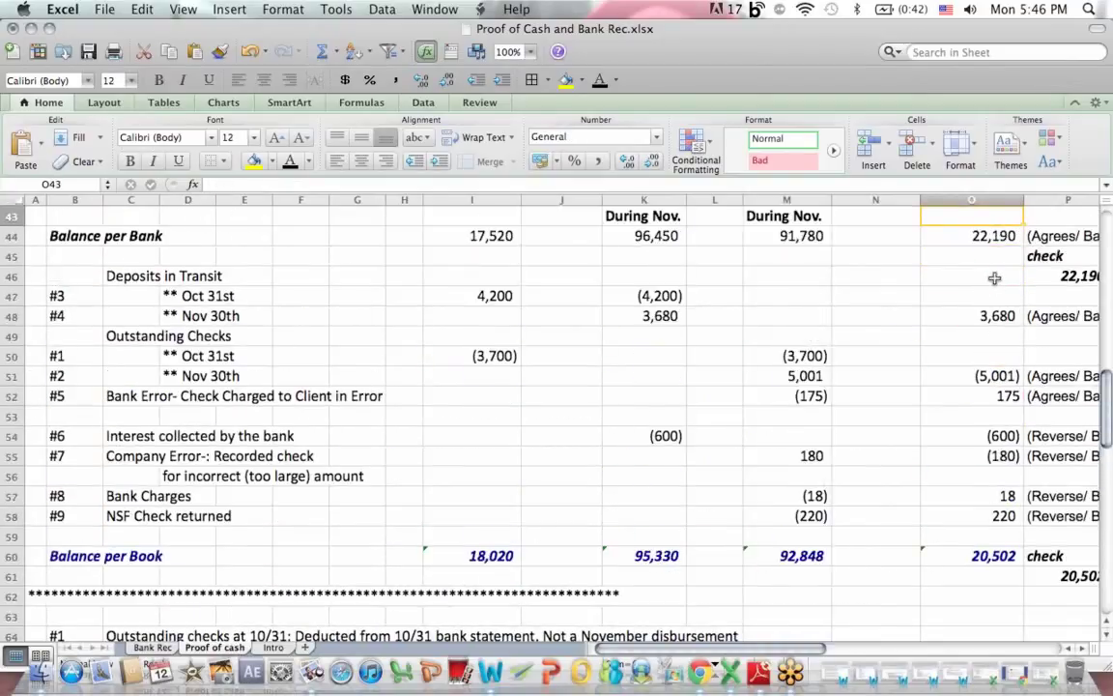
click(993, 253)
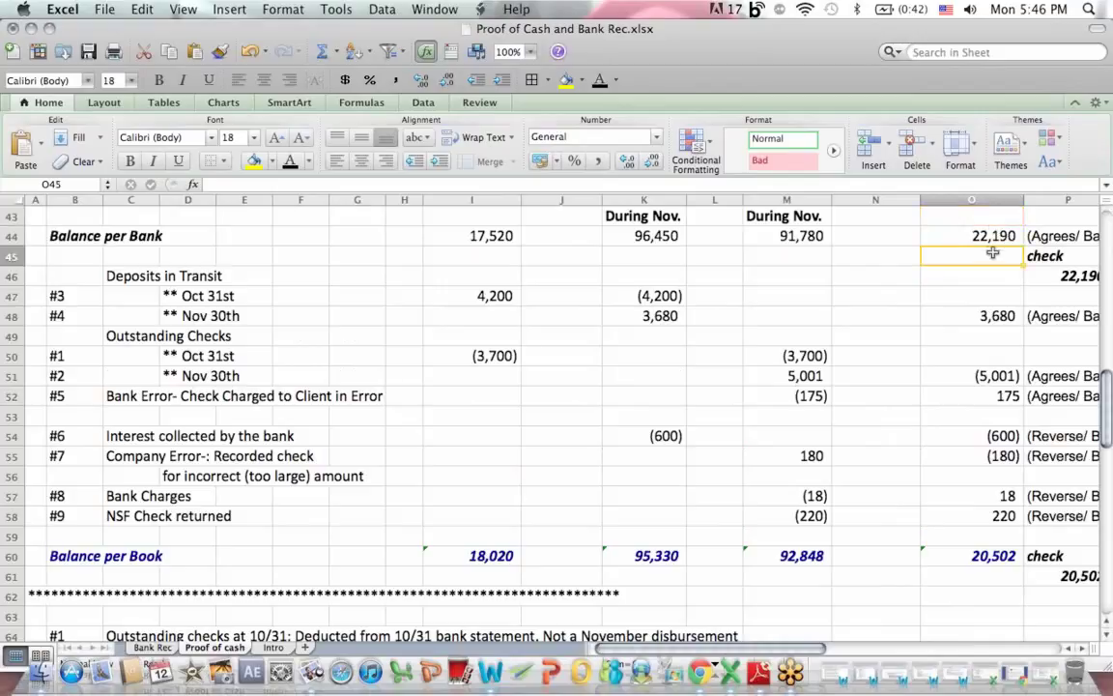
key(Up)
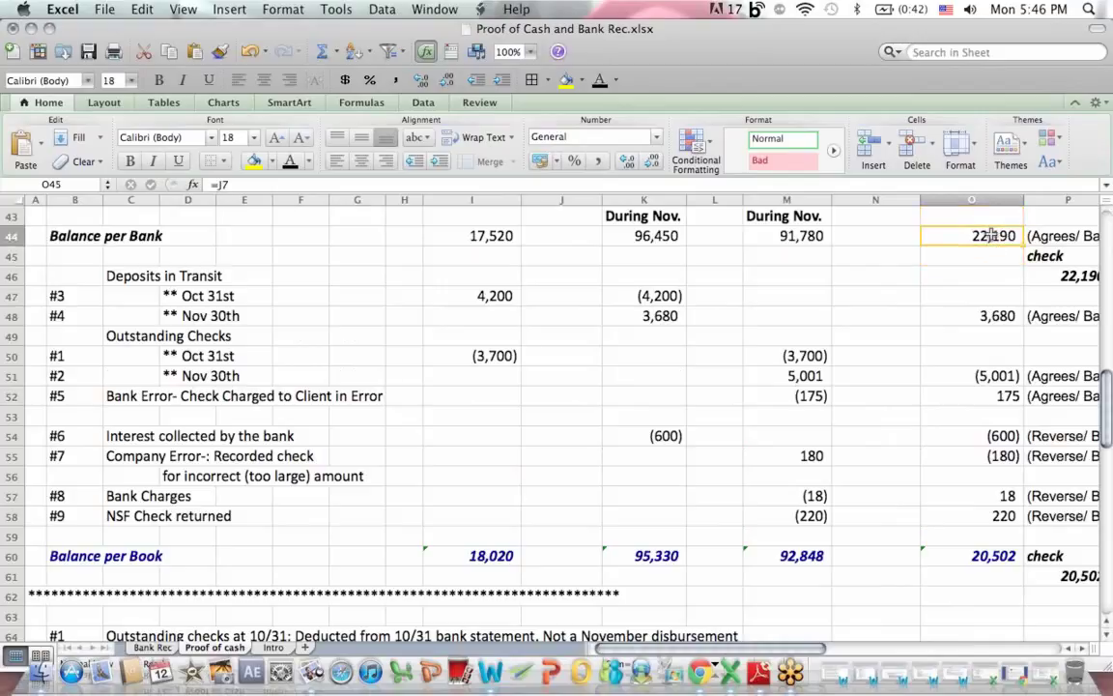
Step: Trace the Nov 30th column from Balance per Bank through Balance per Book and into the explanations below
key(Down)
key(Down)
key(Down)
key(Down)
key(Down)
key(Down)
key(Down)
key(Down)
key(Down)
key(Down)
key(Down)
key(Down)
key(Down)
key(Down)
key(Down)
key(Down)
key(Down)
key(Down)
key(Down)
key(Down)
key(Down)
key(Down)
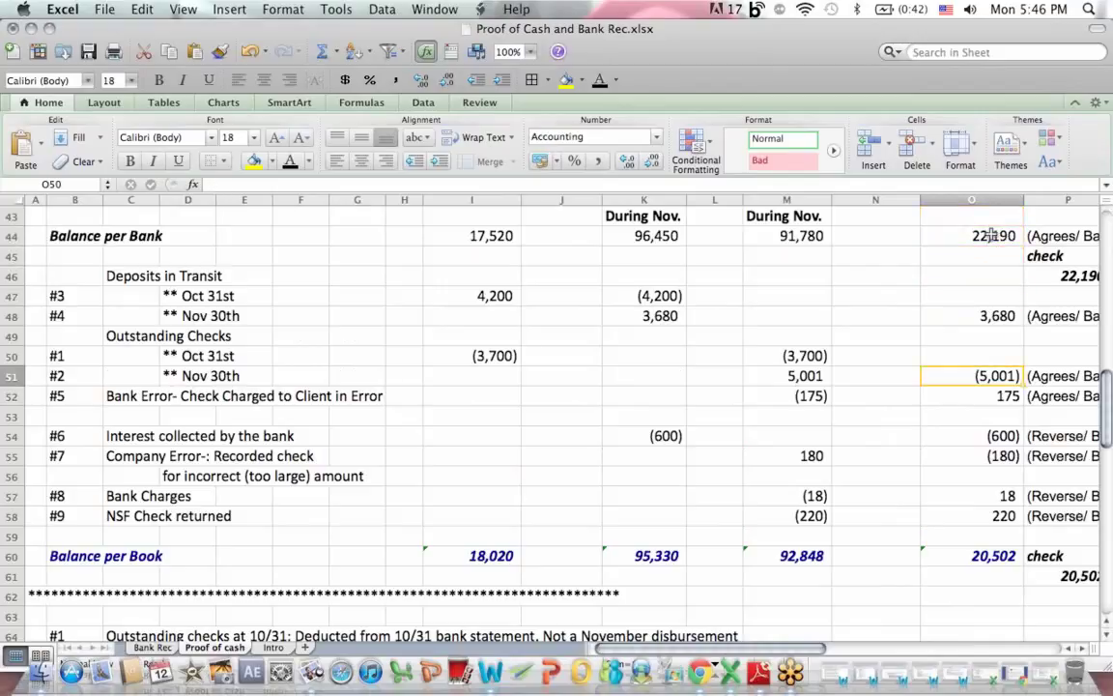
key(Down)
key(Down)
key(Down)
key(Down)
key(Down)
key(Down)
key(Down)
key(Down)
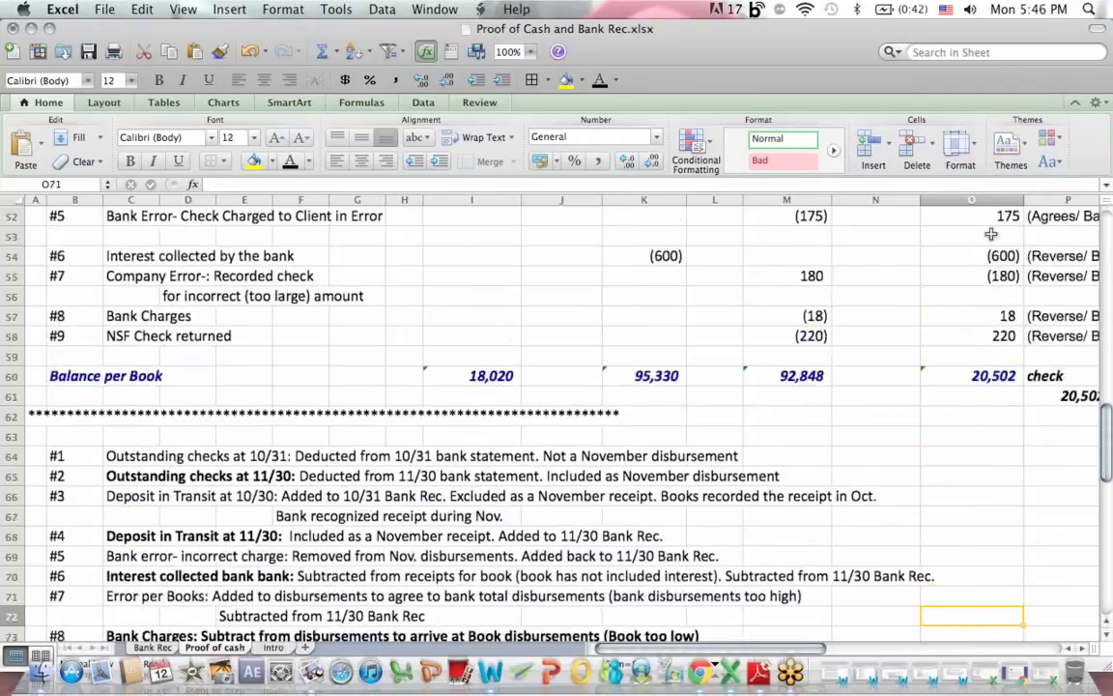
Step: On the Bank Rec sheet, inspect the Balance per Bank amount in M22 and its label in B22
click(141, 648)
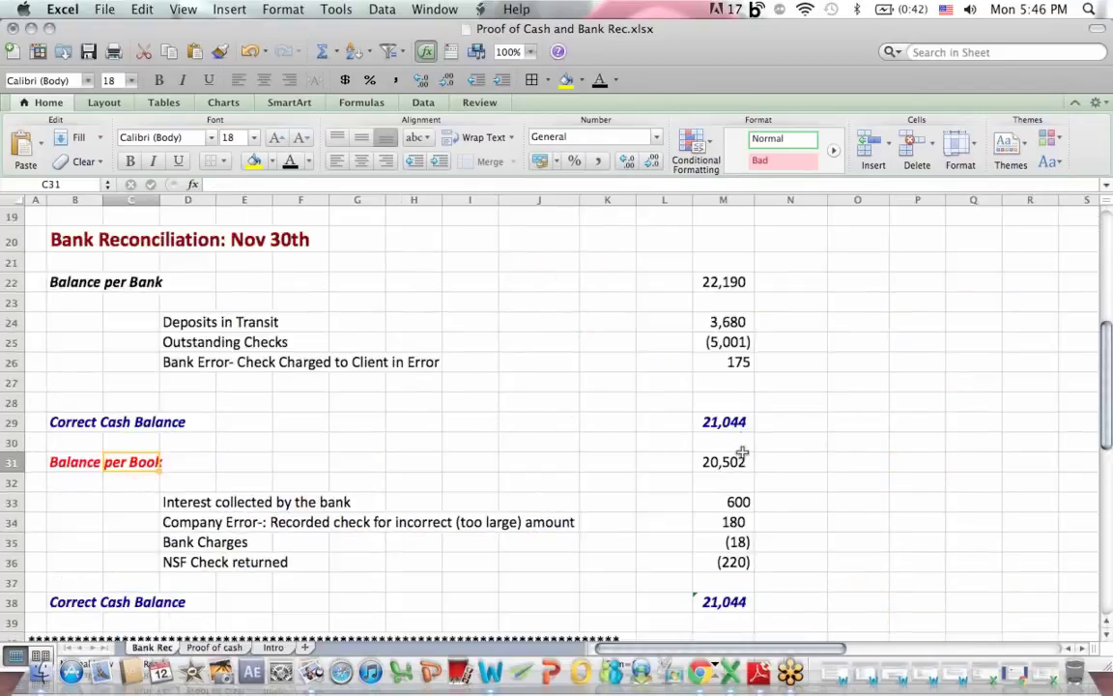
click(730, 281)
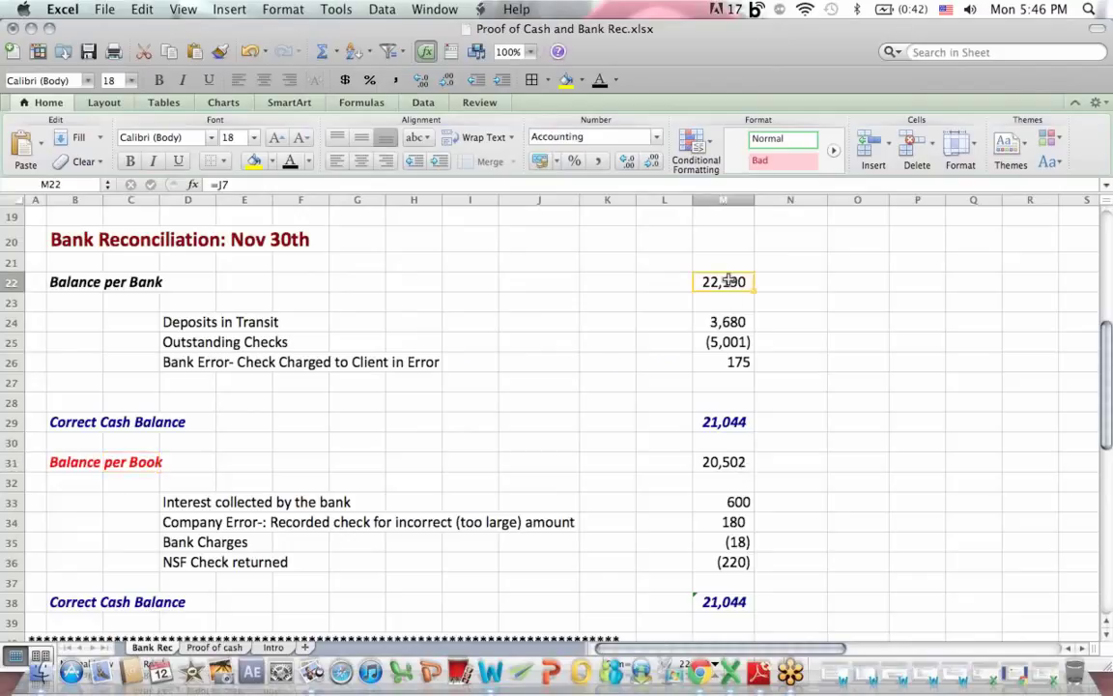
click(89, 281)
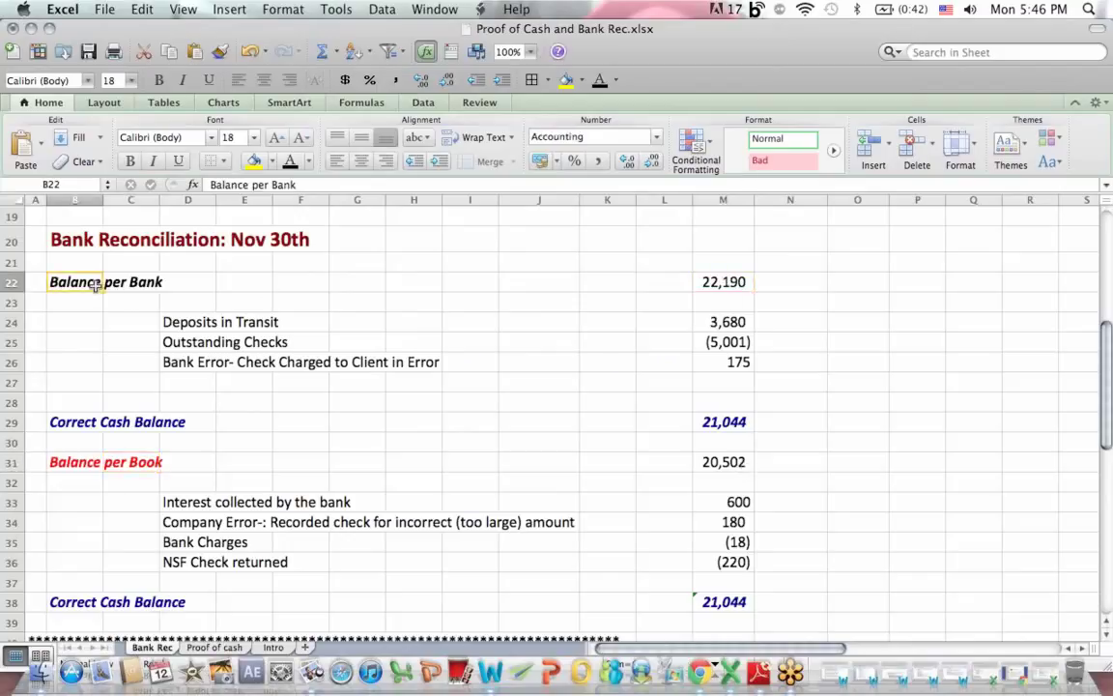
Step: Compare the Balance per Book in M31 on the Bank Rec sheet with the Nov 30th Balance per Book in O60 on the Proof of cash sheet
click(738, 462)
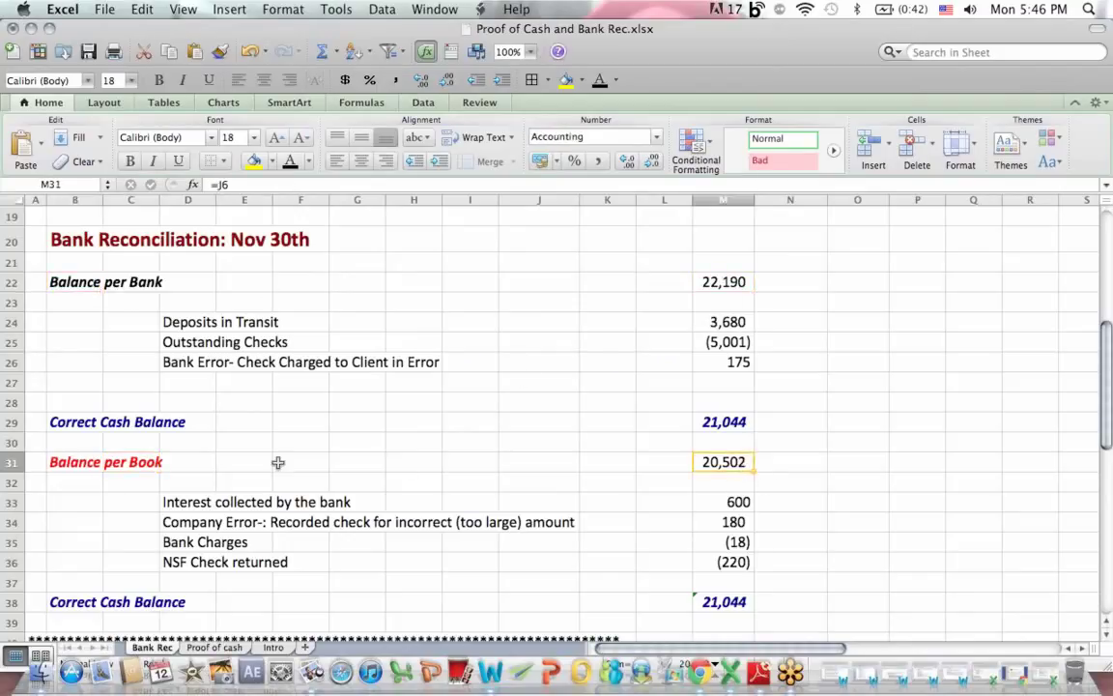
click(87, 462)
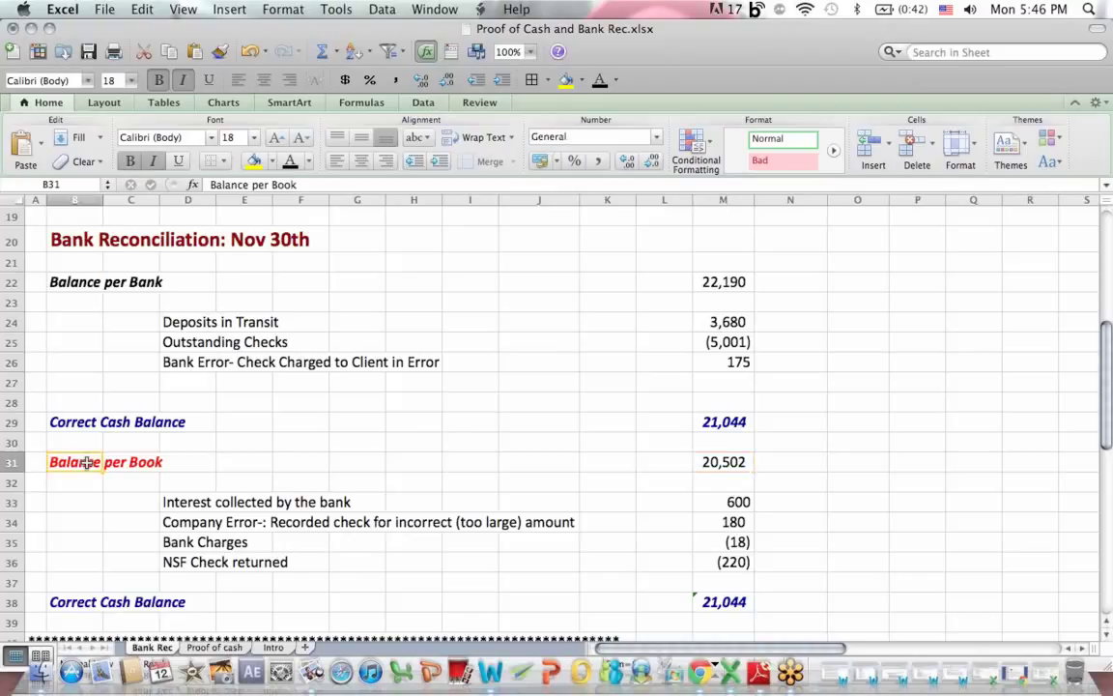
click(236, 647)
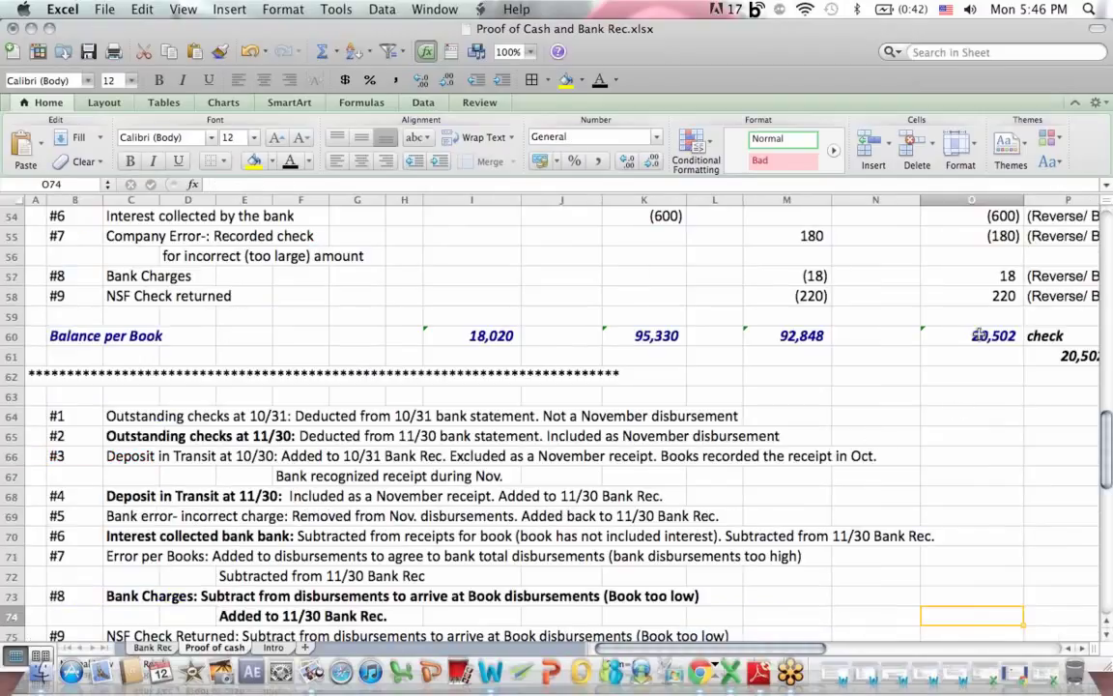
click(979, 335)
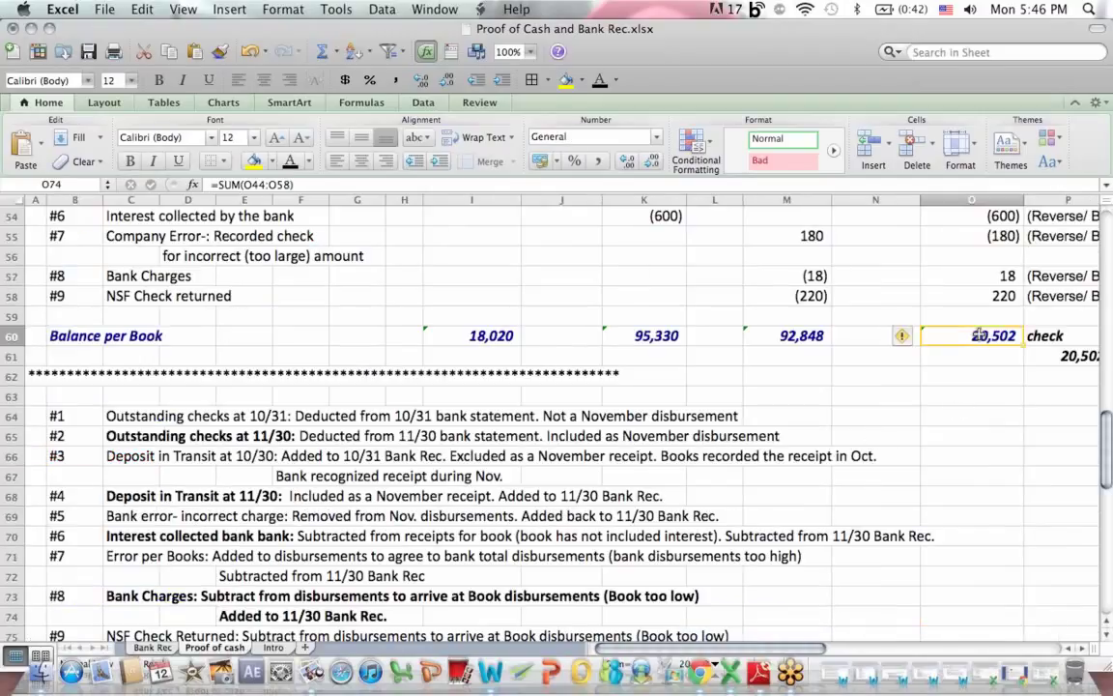
click(152, 647)
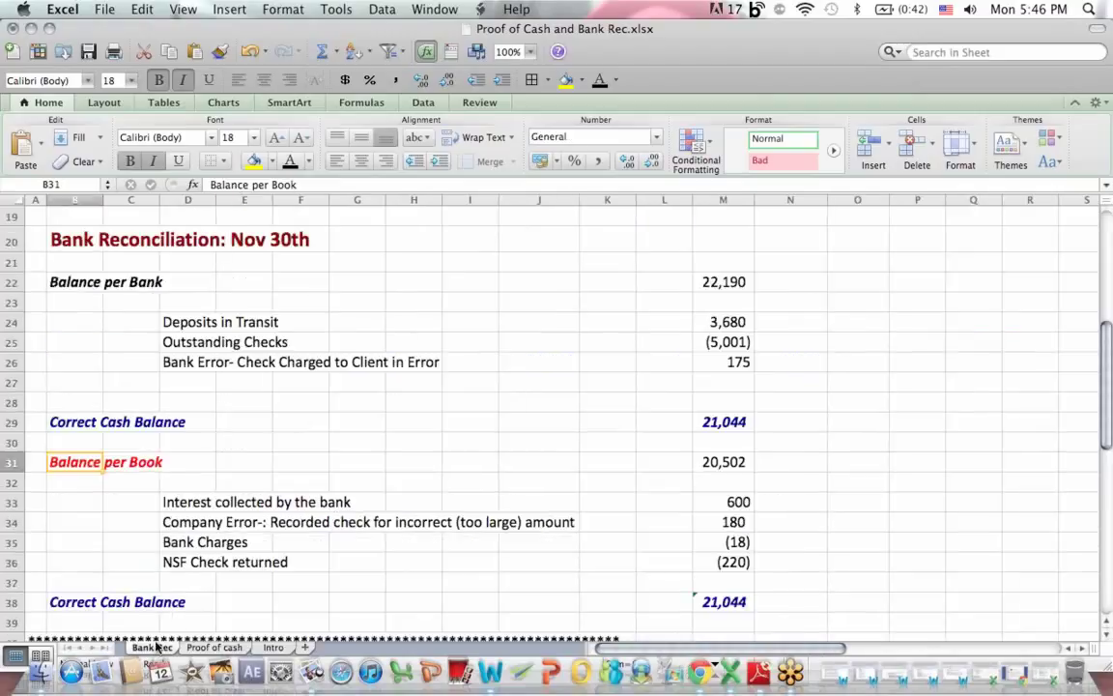
click(744, 462)
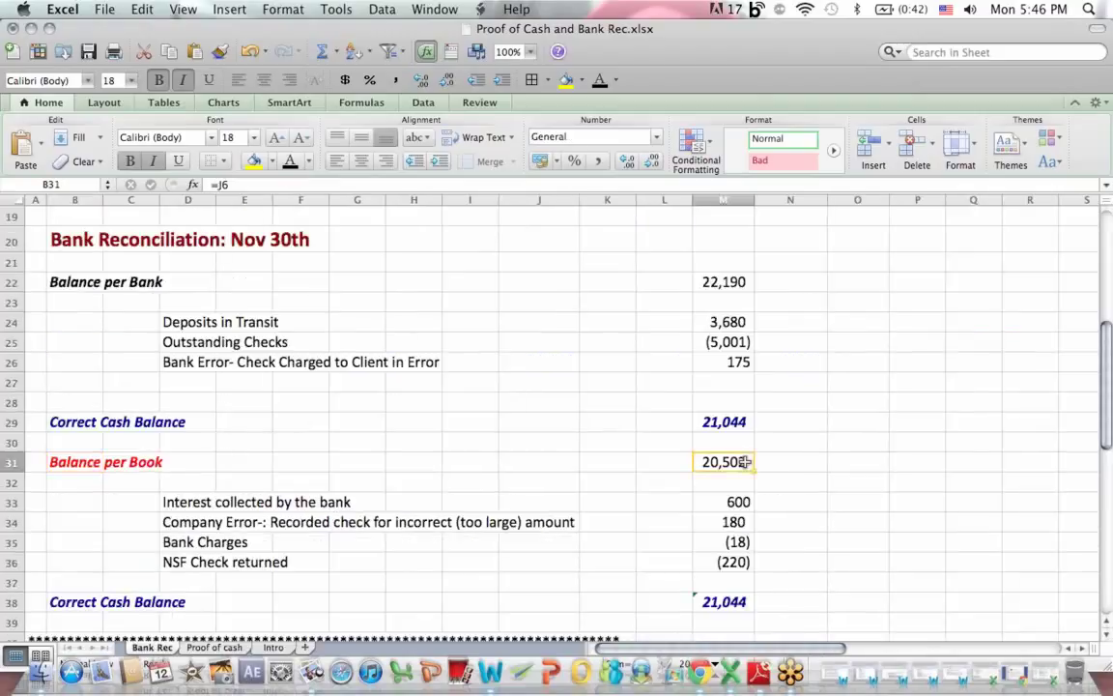
Step: Compare the Nov 30th Balance per Bank in O44 on the Proof of cash sheet with the Balance per Bank in M22 on the Bank Rec sheet
click(214, 647)
key(Up)
key(Up)
key(Up)
key(Up)
key(Up)
key(Up)
key(Up)
key(Up)
key(Up)
key(Up)
key(Up)
key(Up)
key(Up)
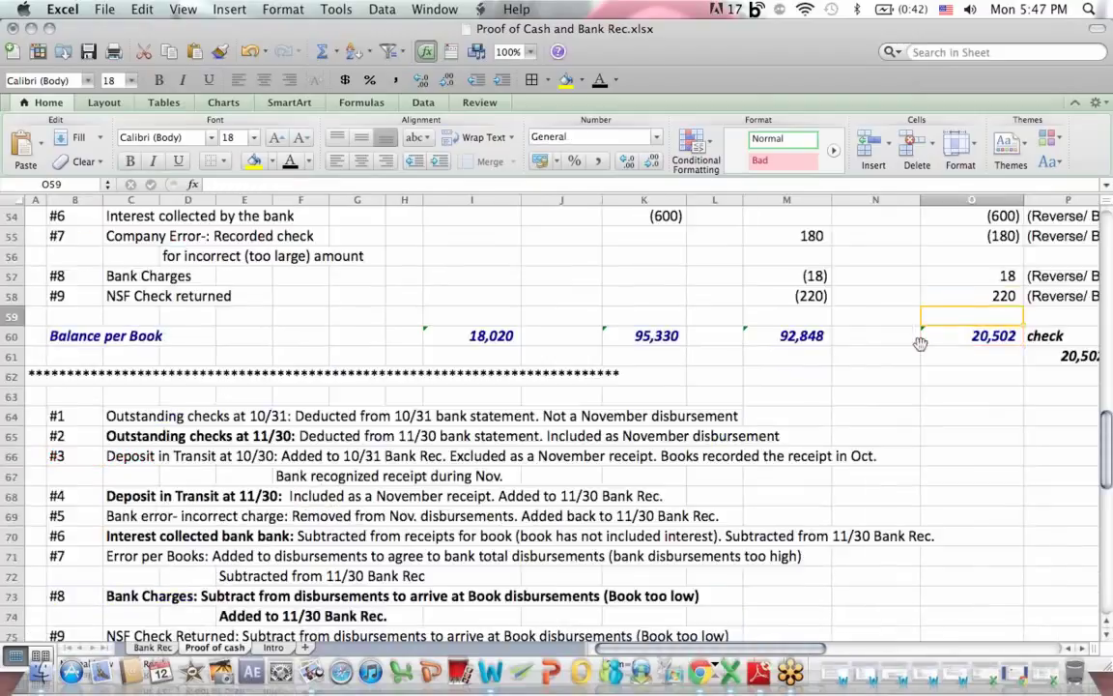
key(Up)
key(Up)
key(Up)
key(Up)
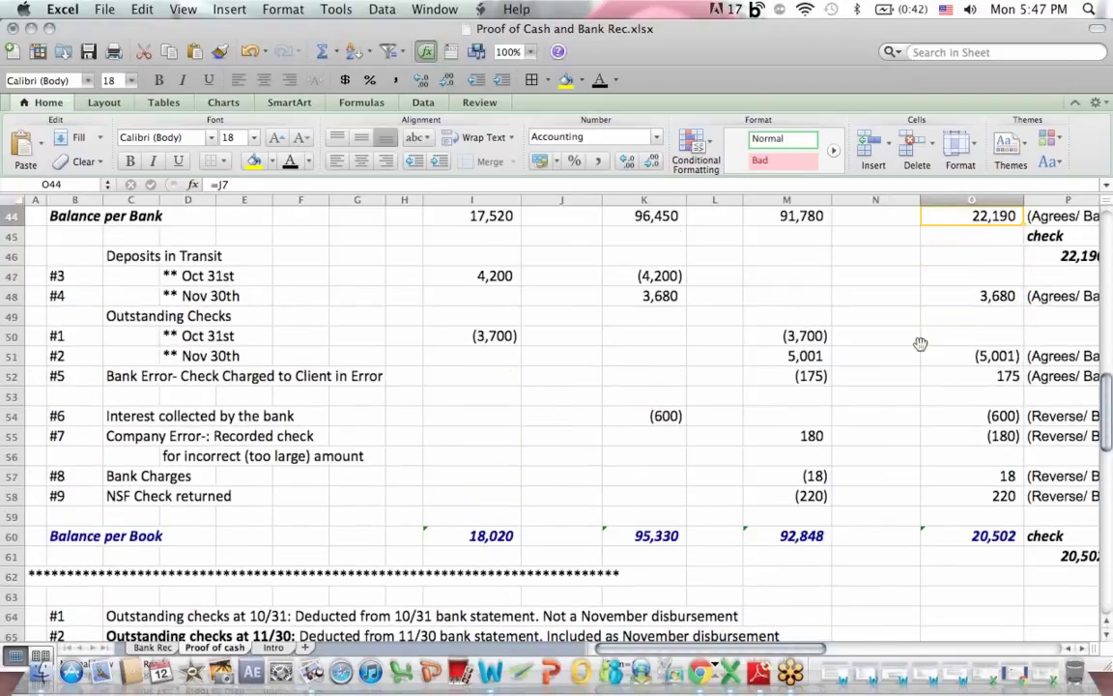
click(986, 234)
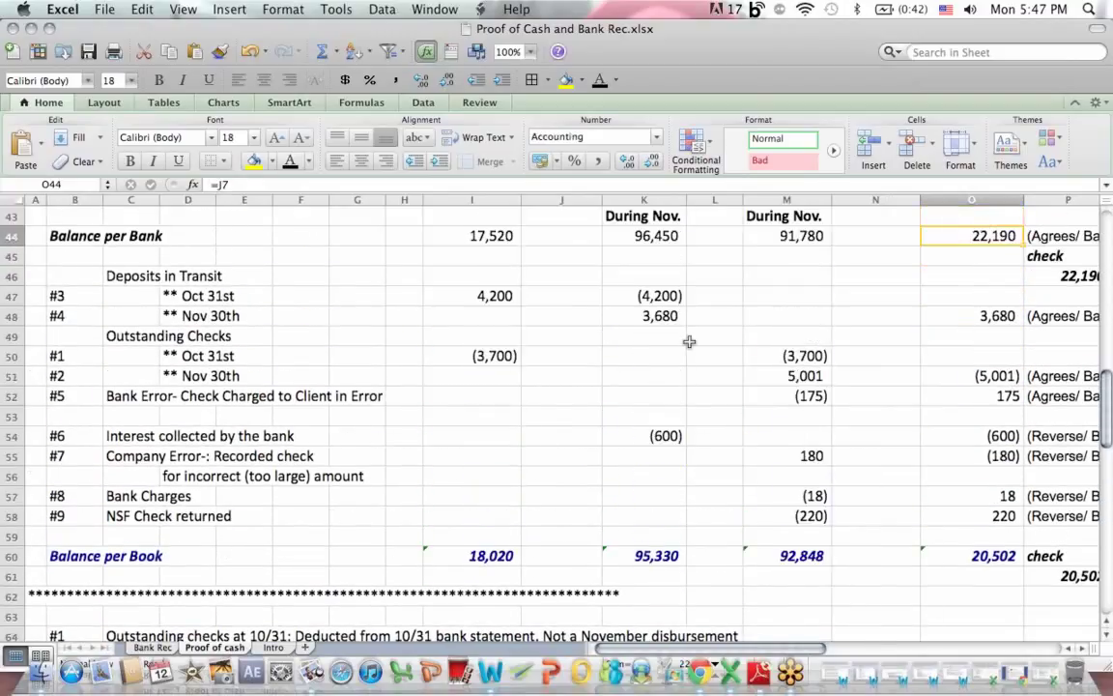
click(150, 647)
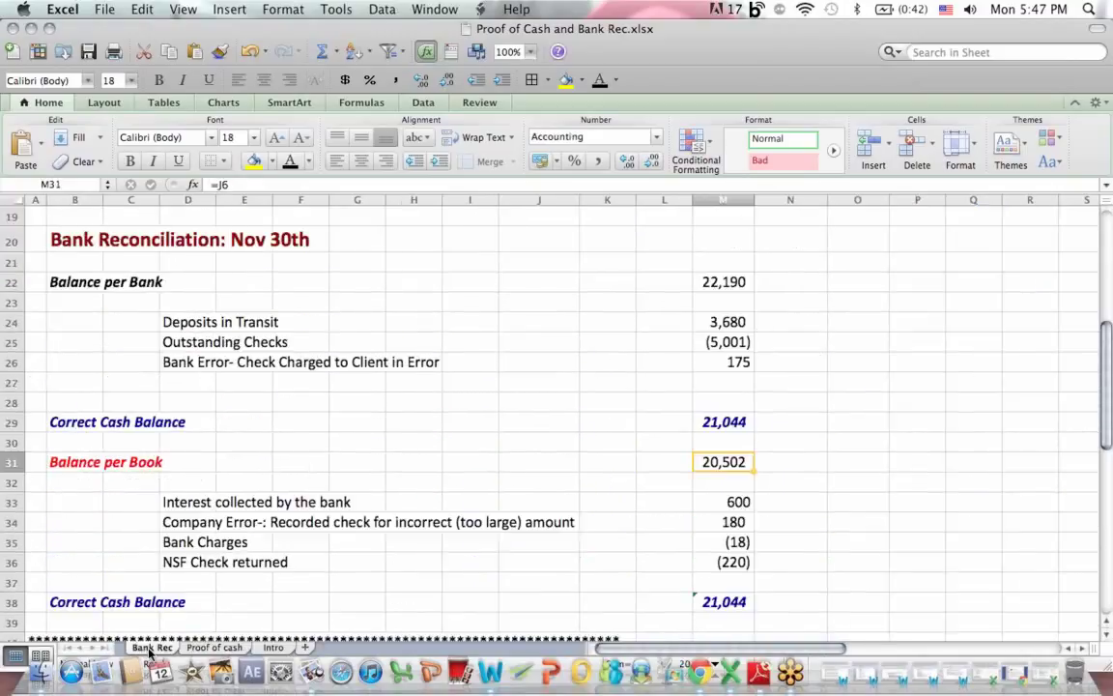
click(741, 280)
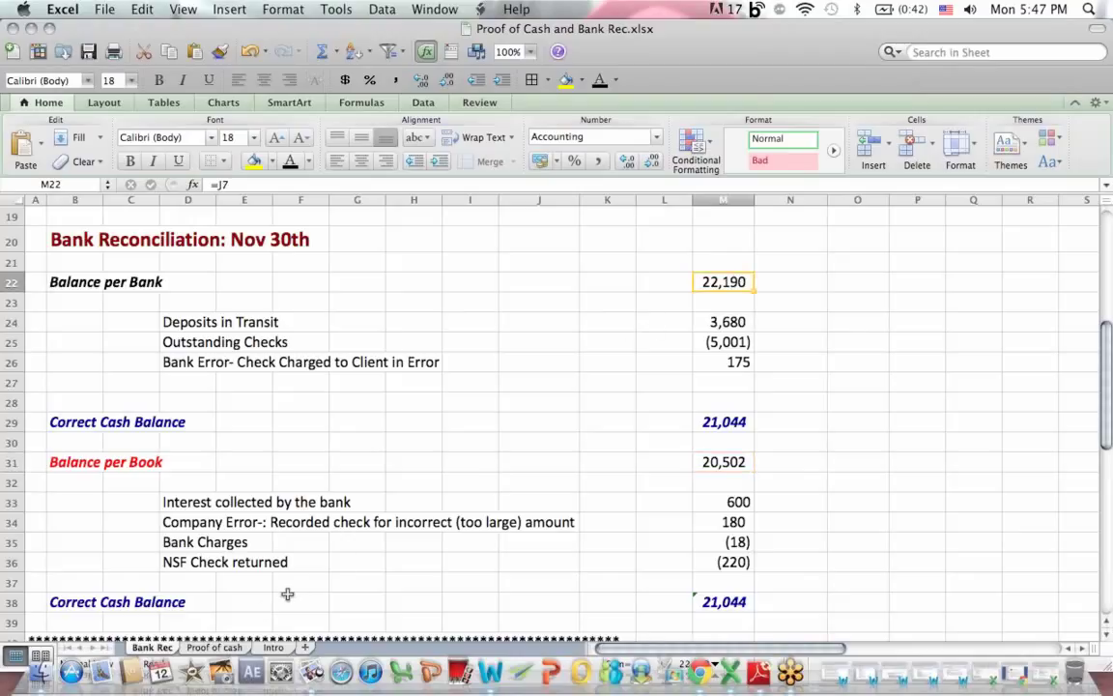
Step: Return to the Proof of cash sheet, view the Proof of Cash Notes, and move down column N from N40 to N63 through the four-column form
click(225, 647)
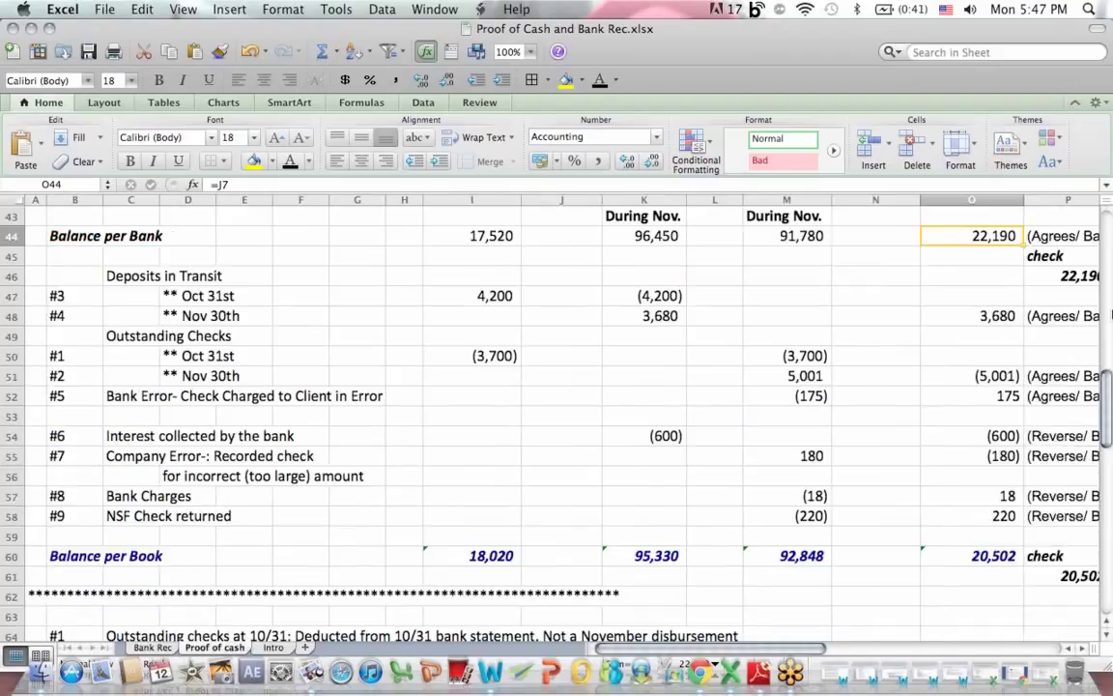
scroll(1109, 235, up, 7)
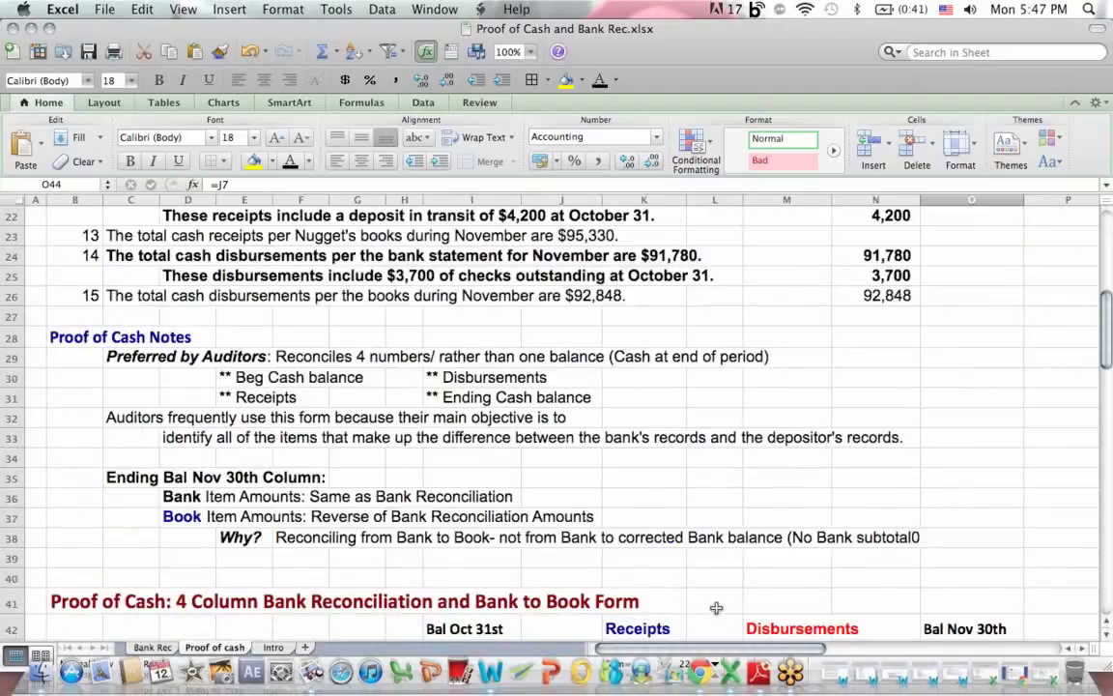
click(850, 579)
key(Down)
key(Down)
key(Down)
key(Down)
key(Down)
key(Down)
key(Down)
key(Down)
key(Down)
key(Down)
key(Down)
key(Down)
key(Down)
key(Down)
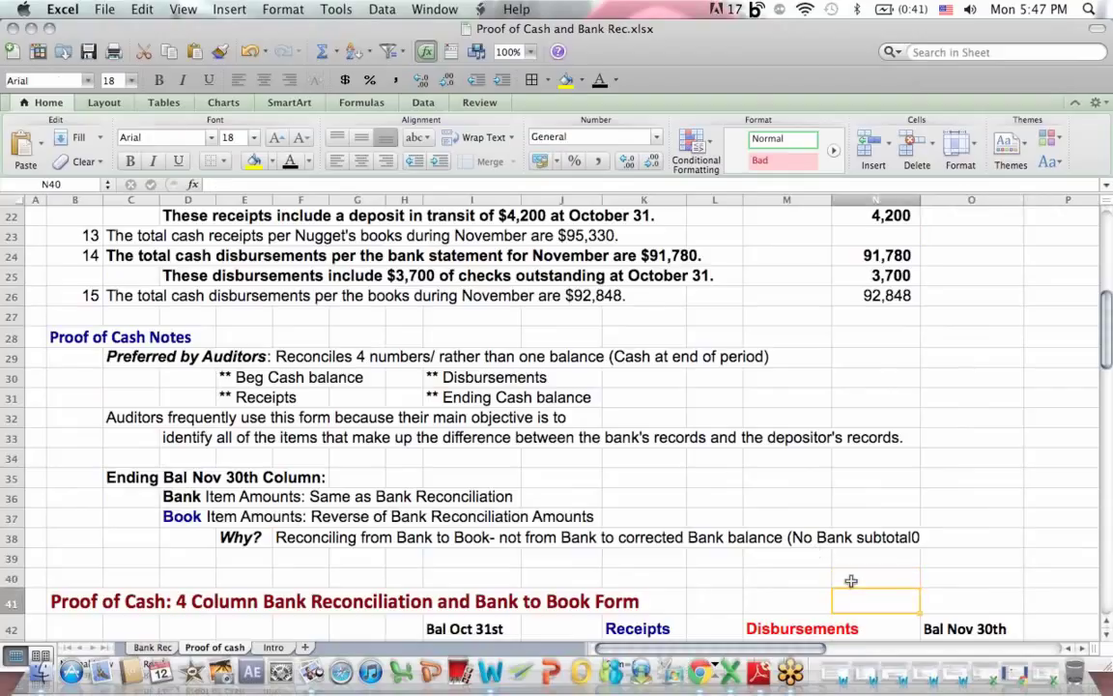
key(Down)
key(Down)
key(Down)
key(Down)
key(Down)
key(Down)
key(Down)
key(Down)
key(Down)
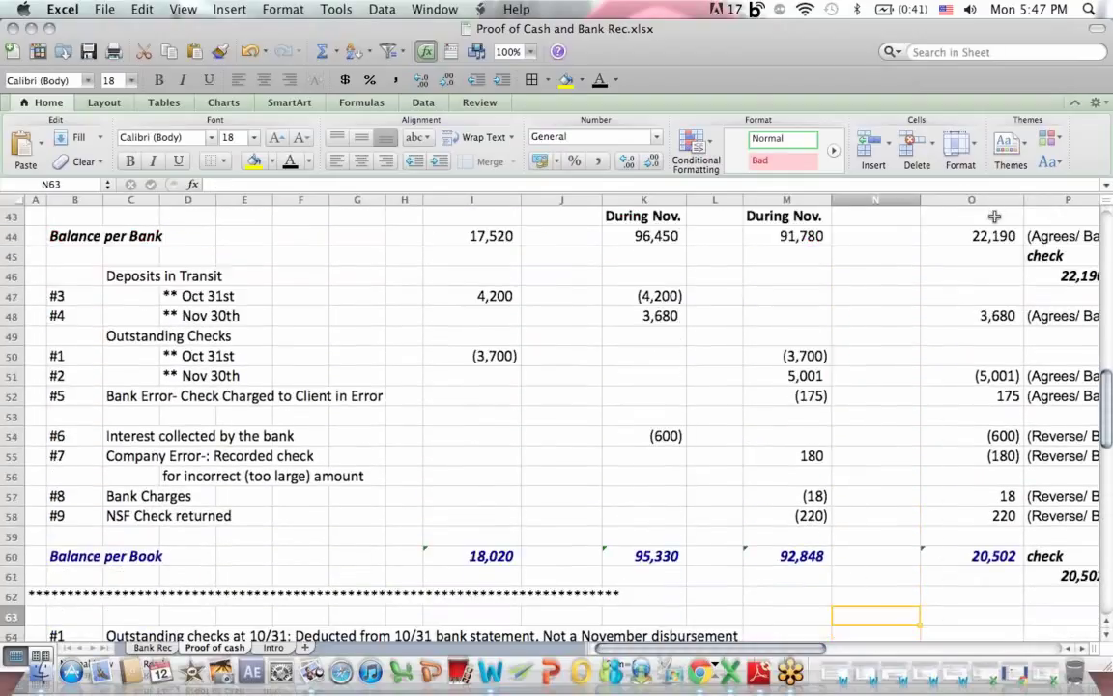
Step: Highlight the Bal Nov 30th column from bank to book balance, including its book-side items in O53:O59, ending with O42:O58 selected
click(994, 217)
key(Up)
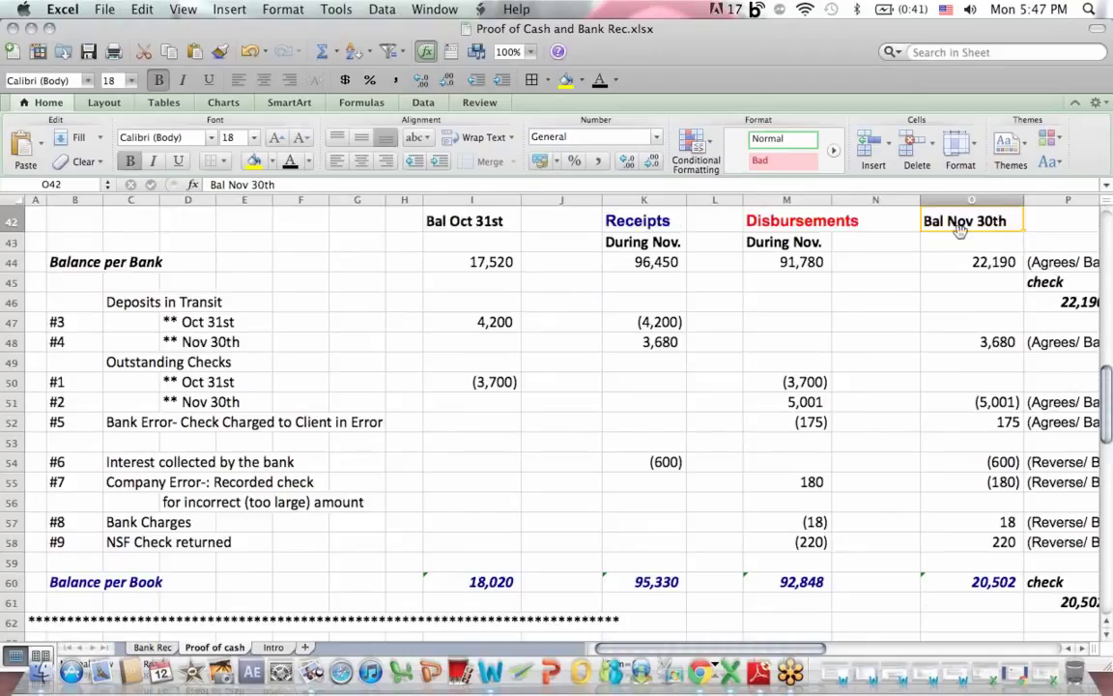
drag(957, 242, 929, 582)
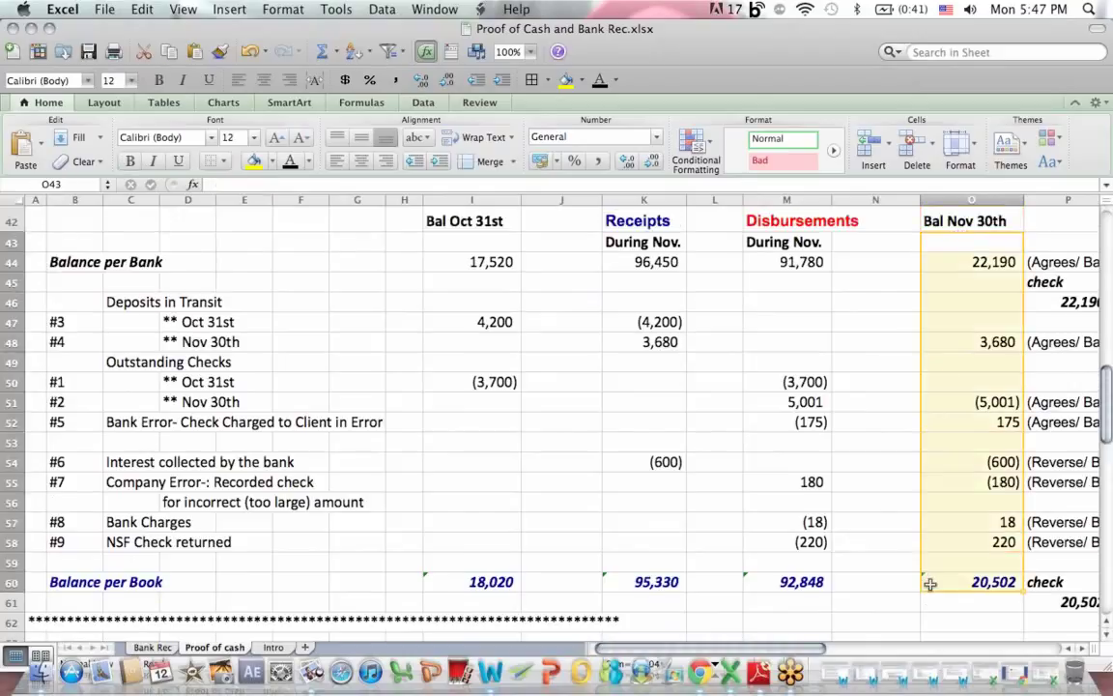
click(948, 463)
drag(945, 442, 934, 560)
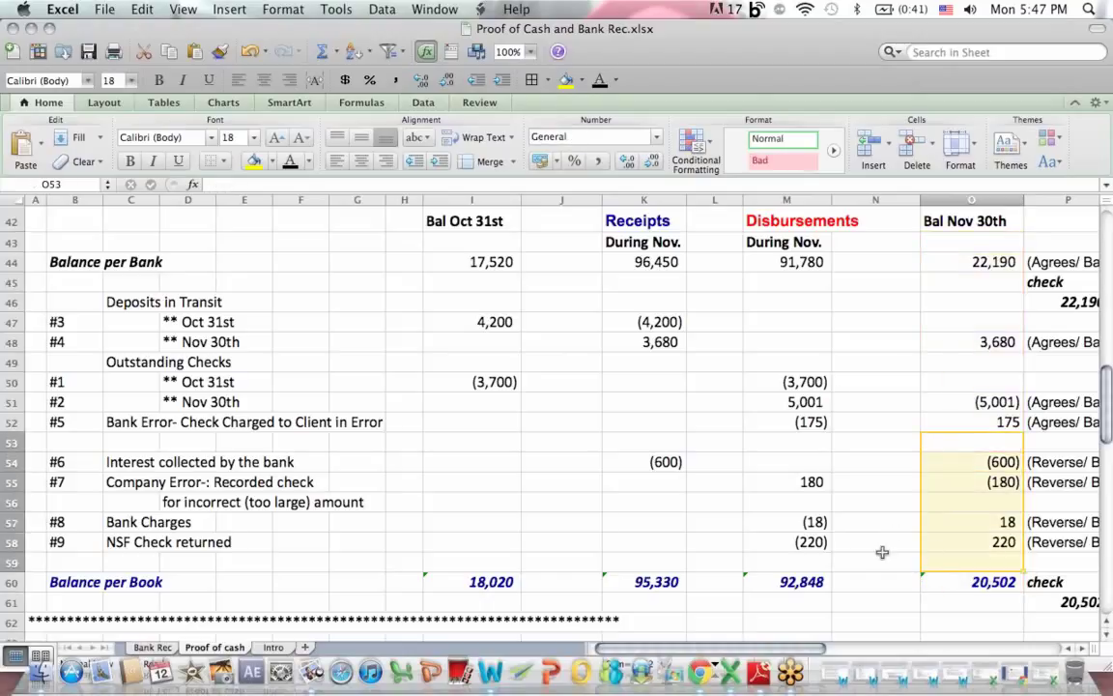
drag(966, 232, 943, 538)
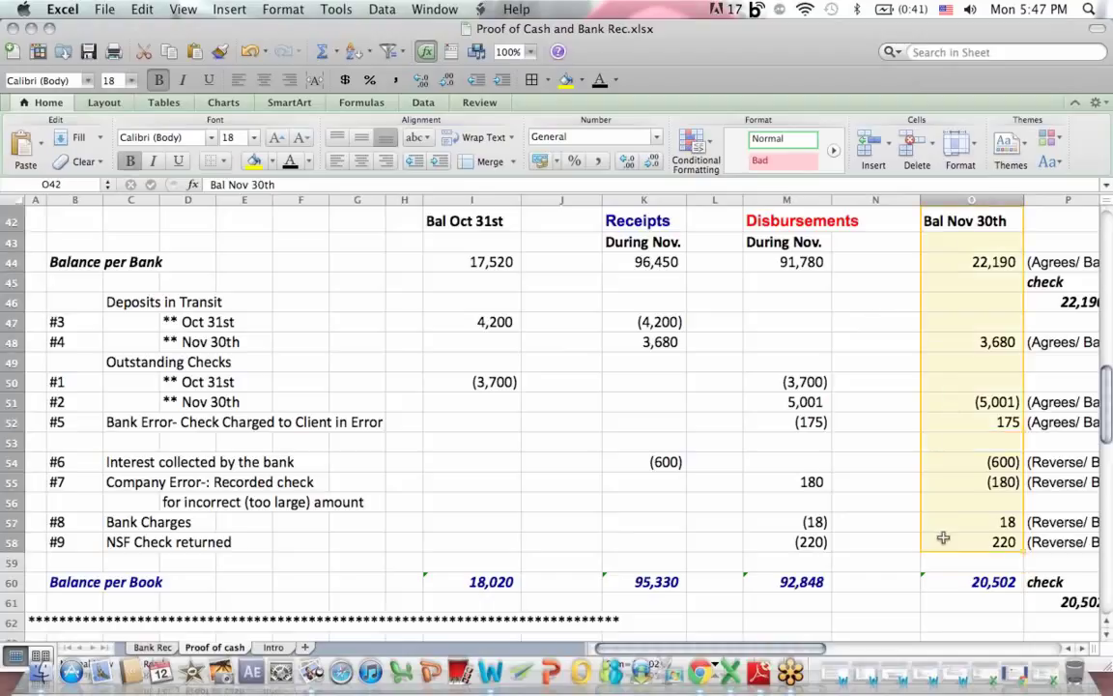
Step: Highlight the Bal Oct 31st column in I42:I60 and point out its Balance per Bank in I44 and Balance per Book in I60
click(355, 322)
drag(480, 216, 443, 581)
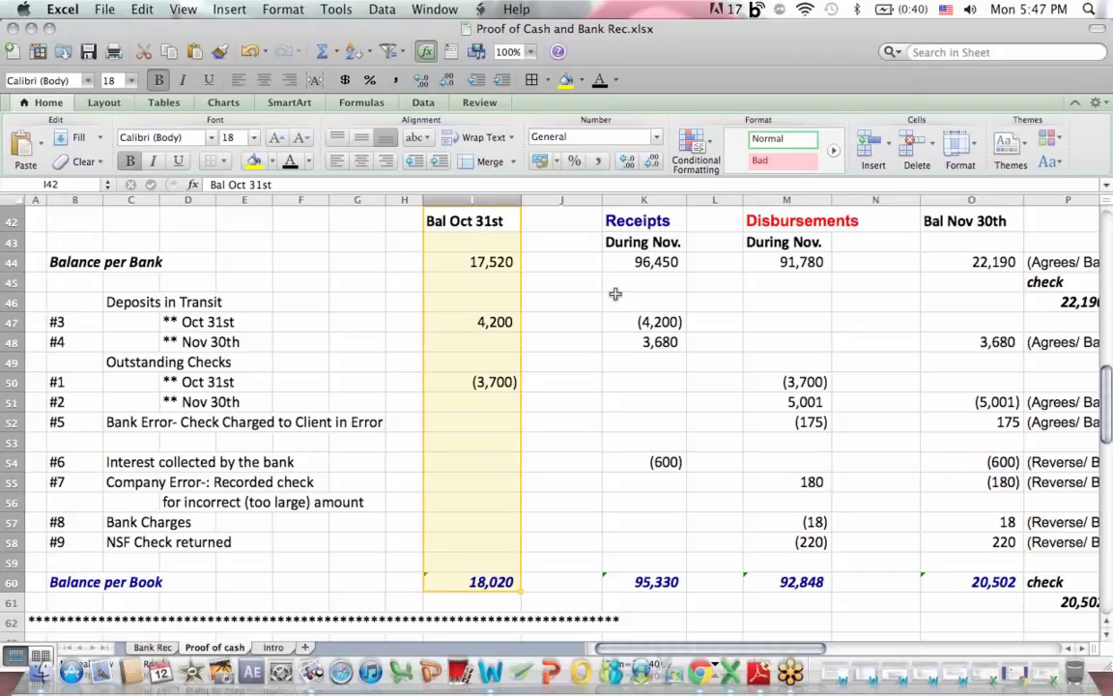
click(453, 257)
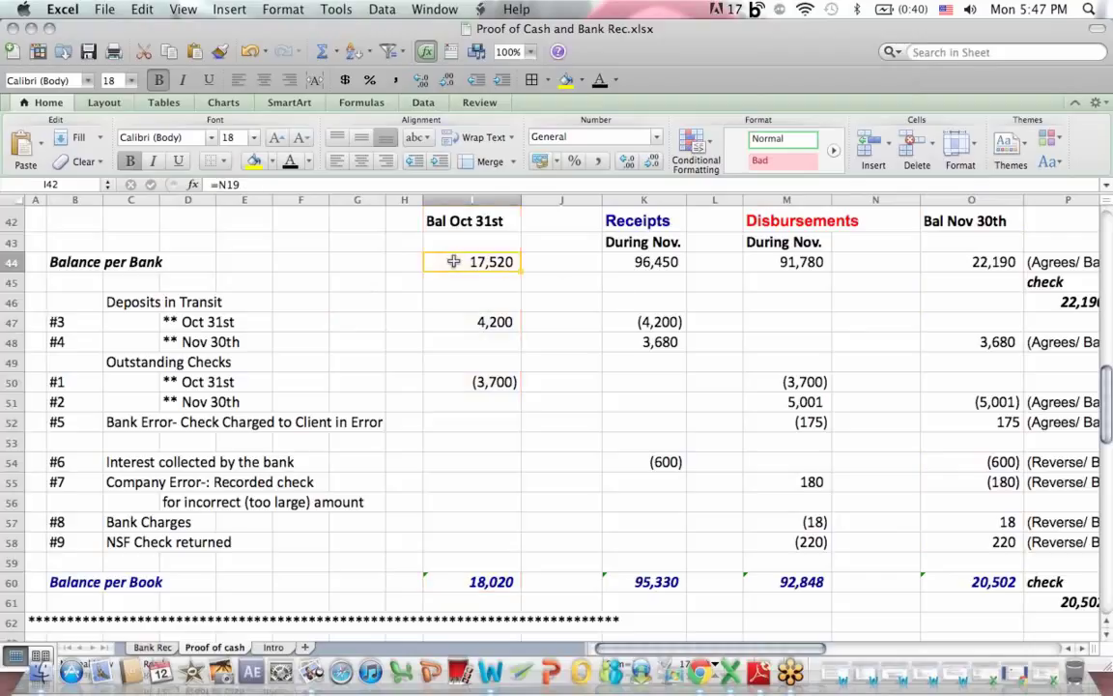
click(87, 259)
click(447, 223)
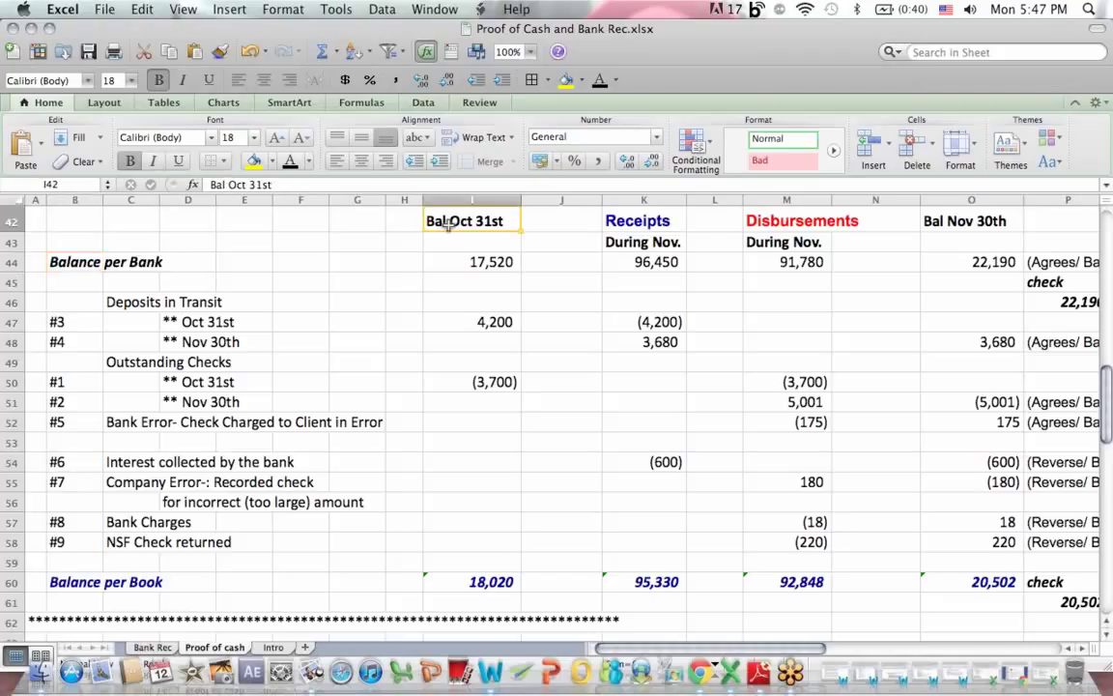
click(81, 584)
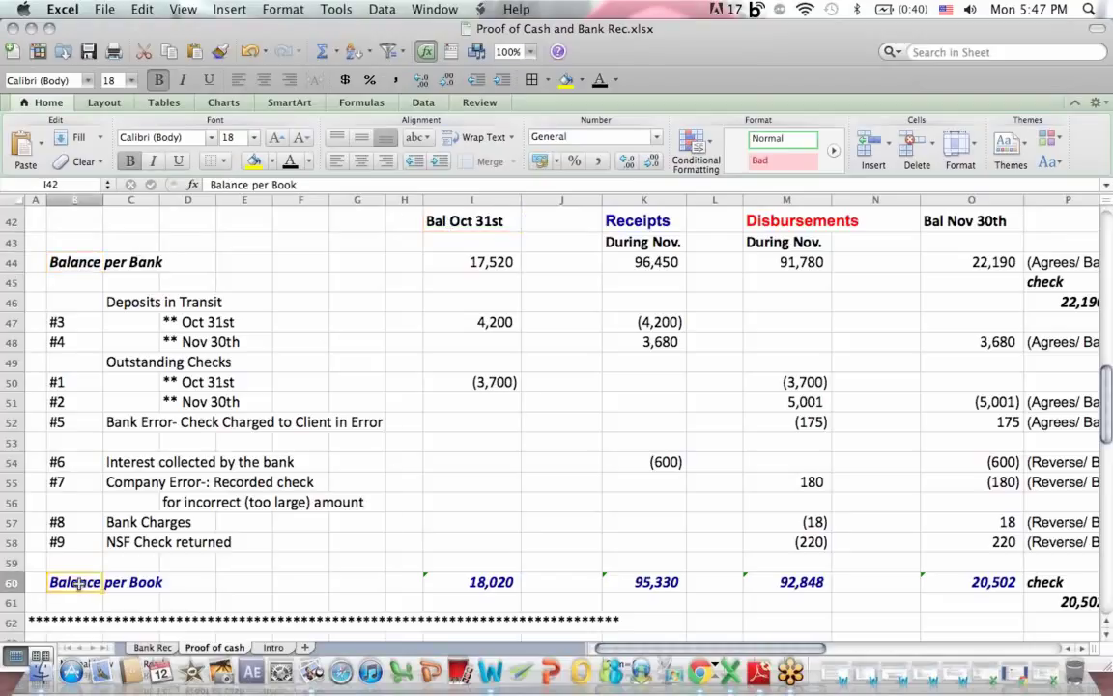
click(462, 581)
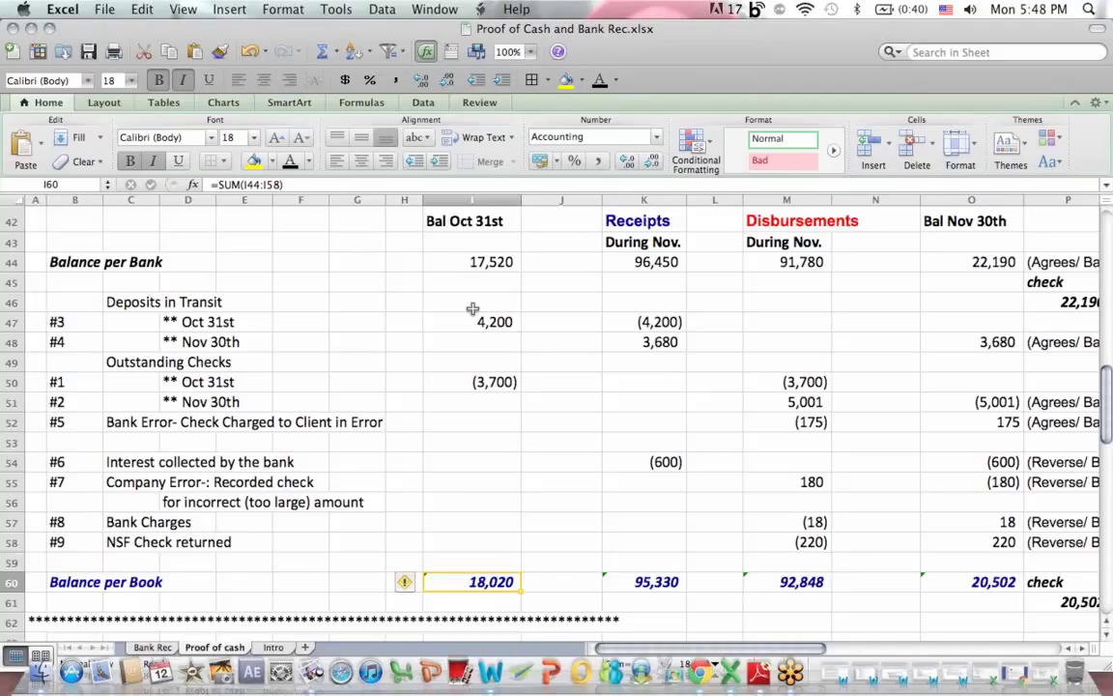
Step: Compare the Oct 31st and Nov 30th amounts for Deposits in Transit and Outstanding Checks in the two balance columns
click(189, 321)
click(445, 318)
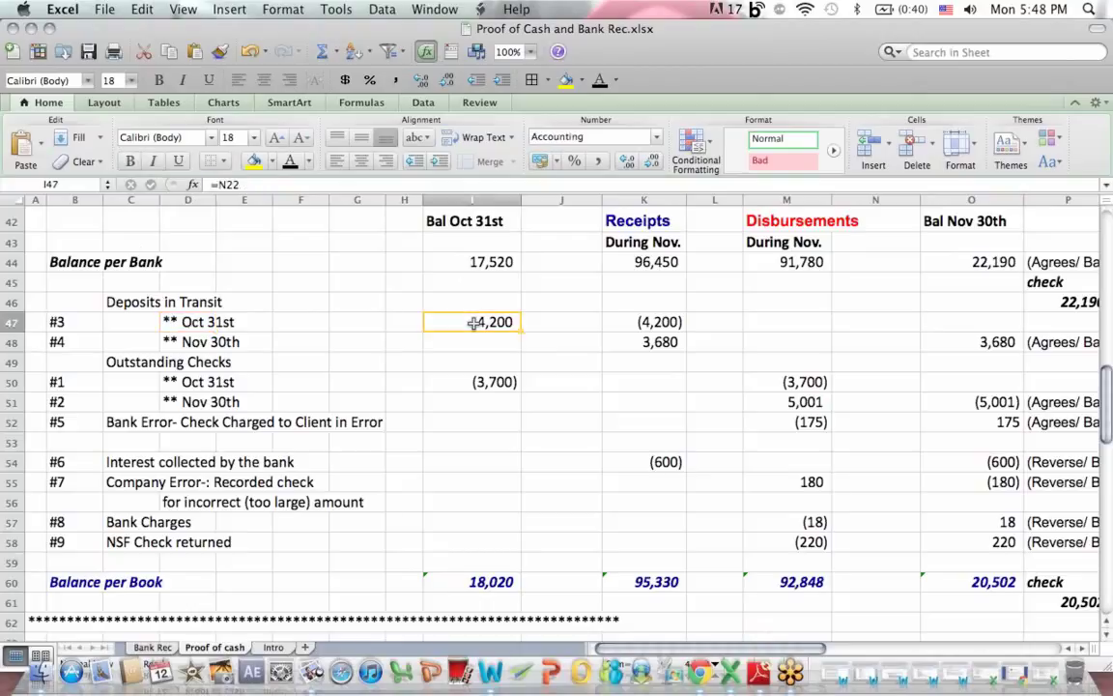
click(997, 336)
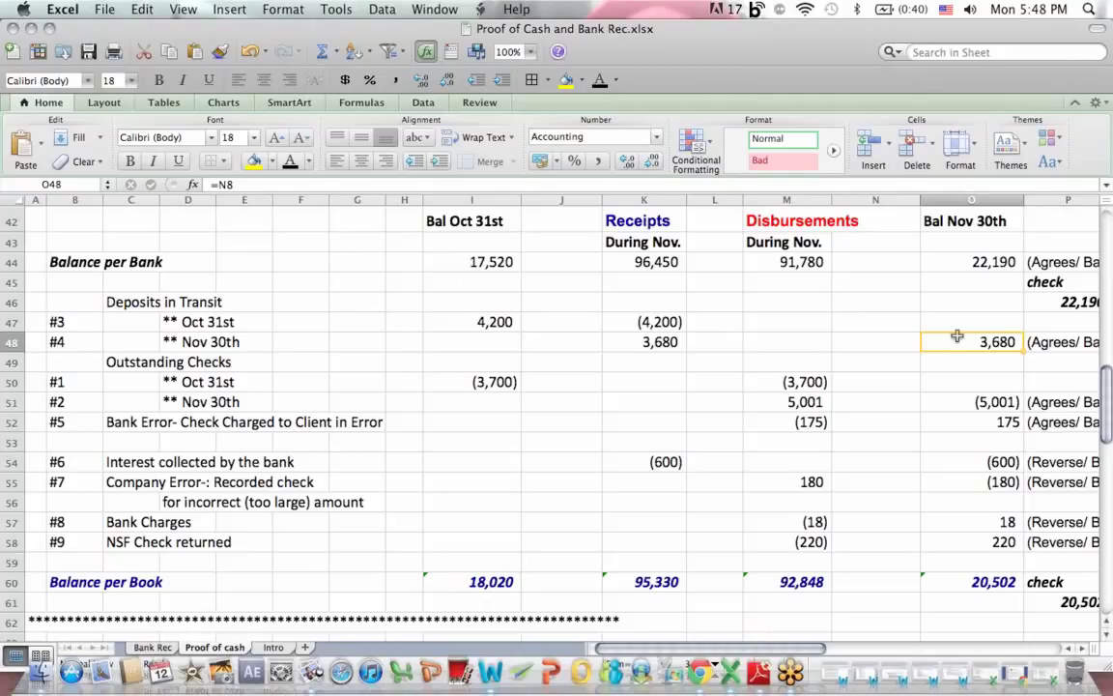
click(152, 362)
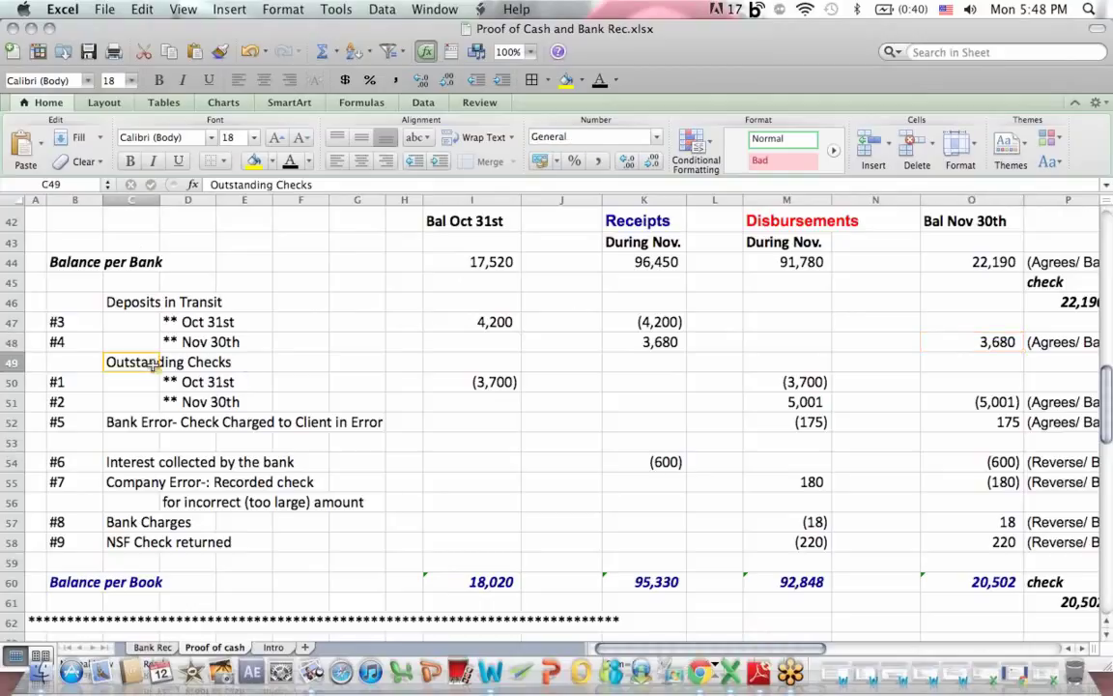
click(200, 382)
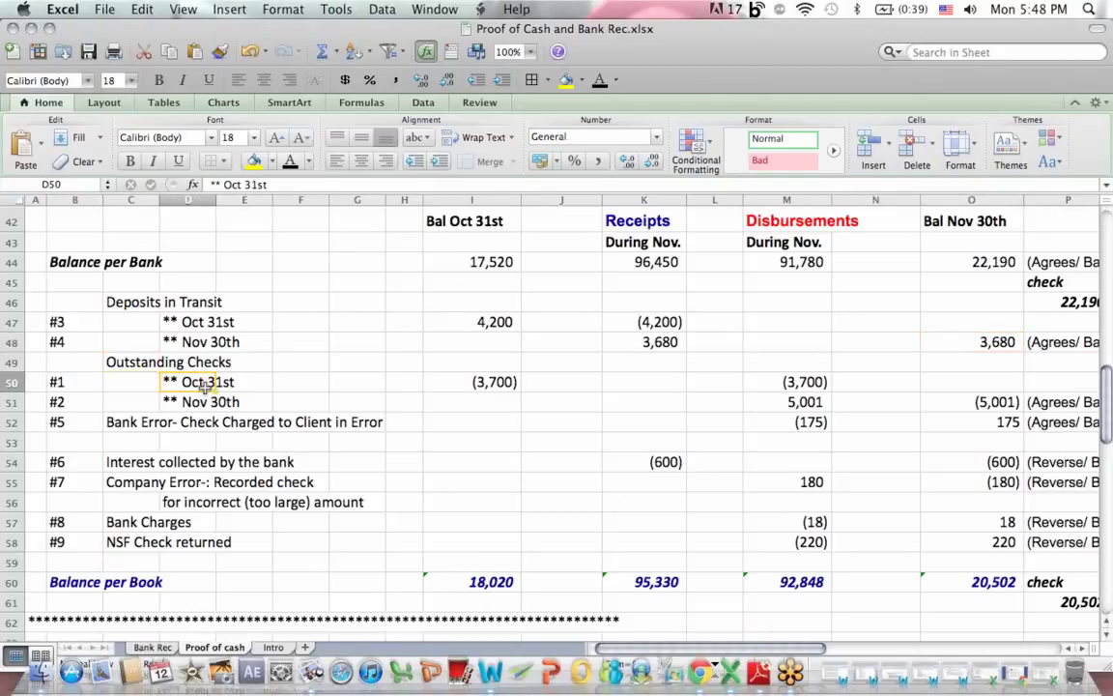
click(489, 393)
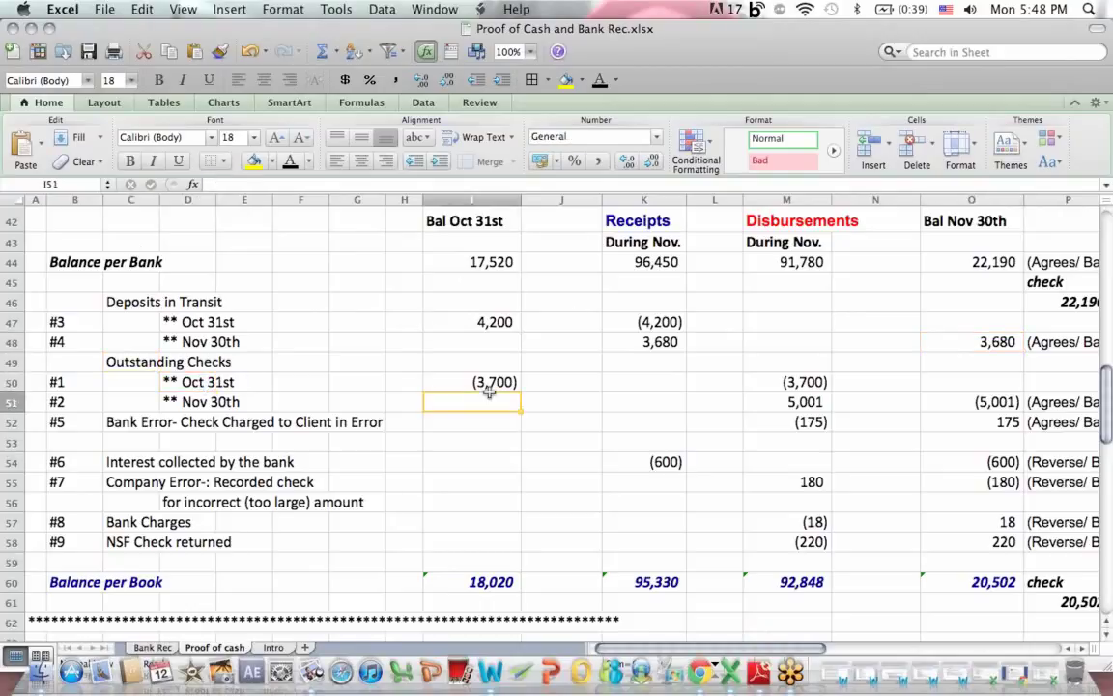
click(931, 399)
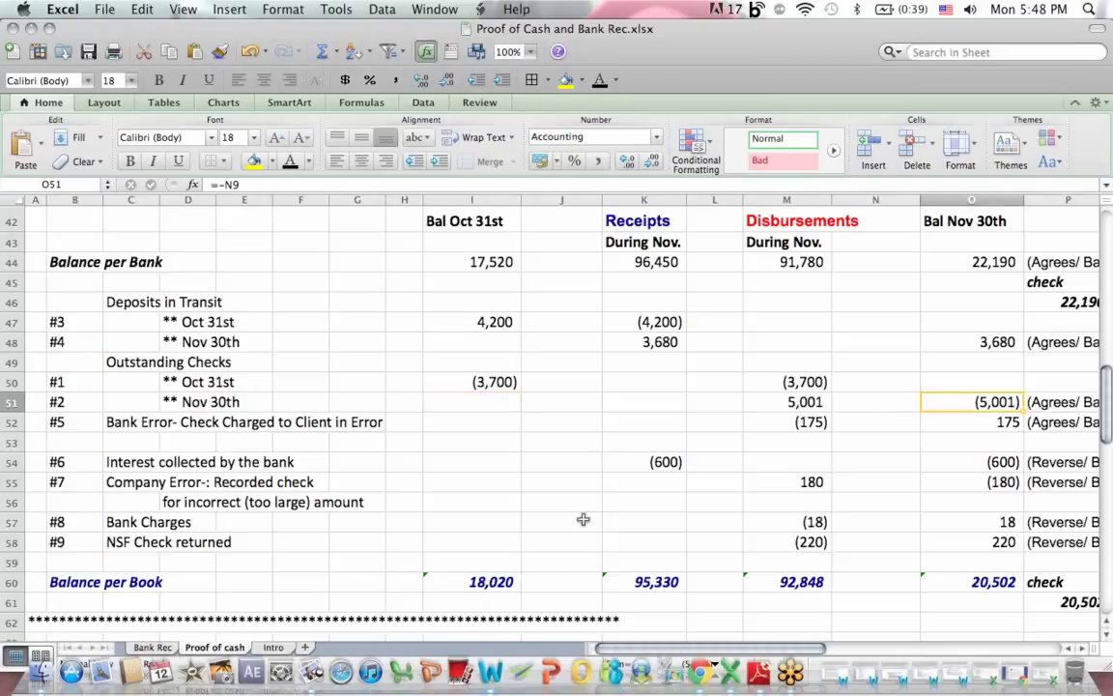
Step: Inspect the SUM formula behind the Oct 31st Balance per Book in I60, and highlight the Bal Oct 31st column in I42:I59
click(493, 581)
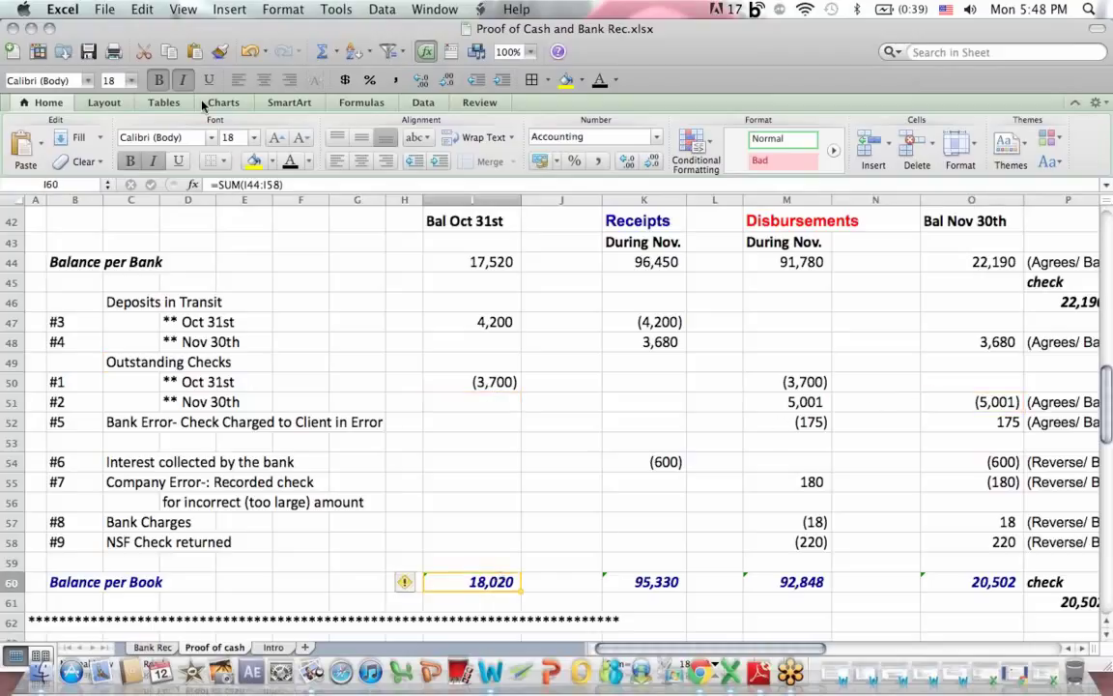
click(255, 184)
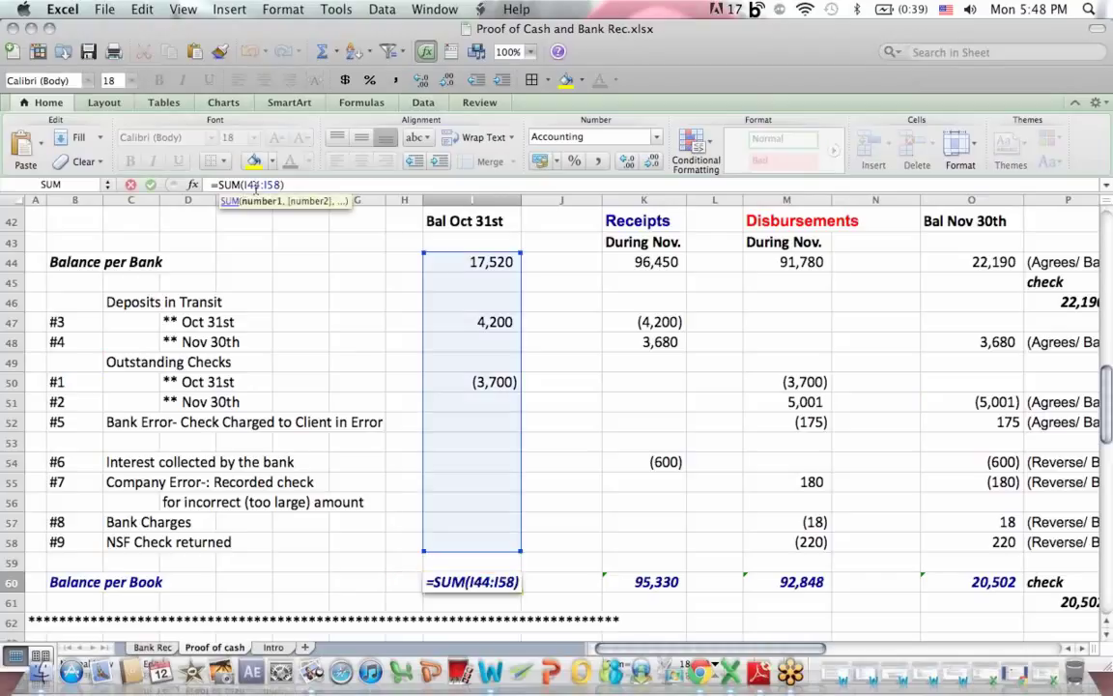
key(Return)
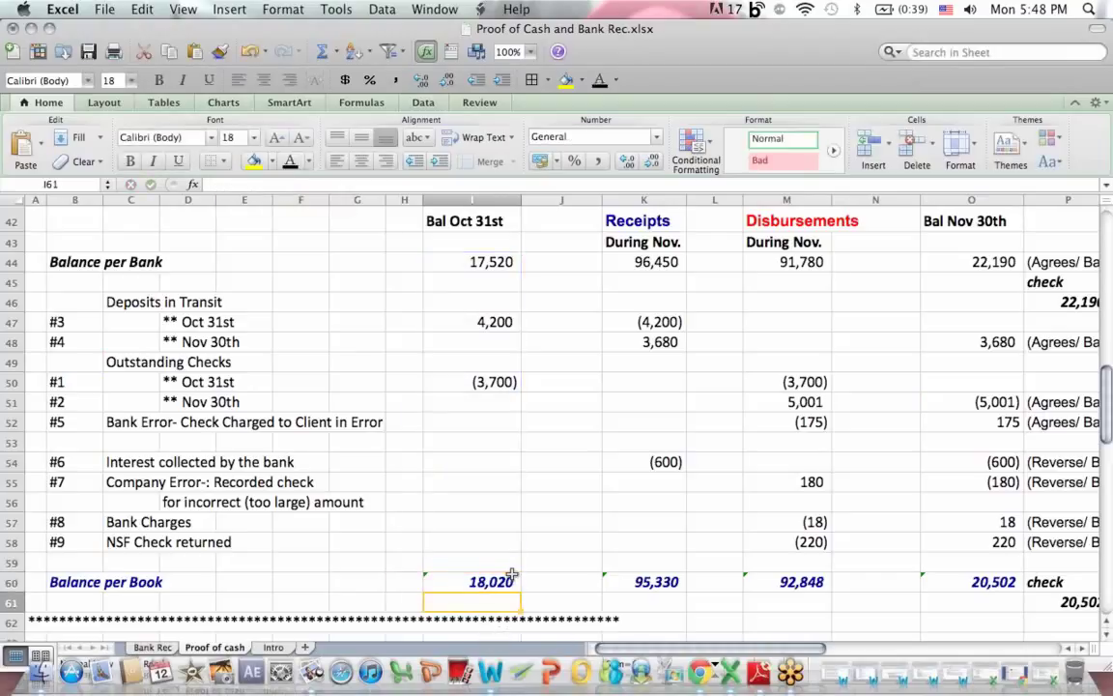
click(510, 580)
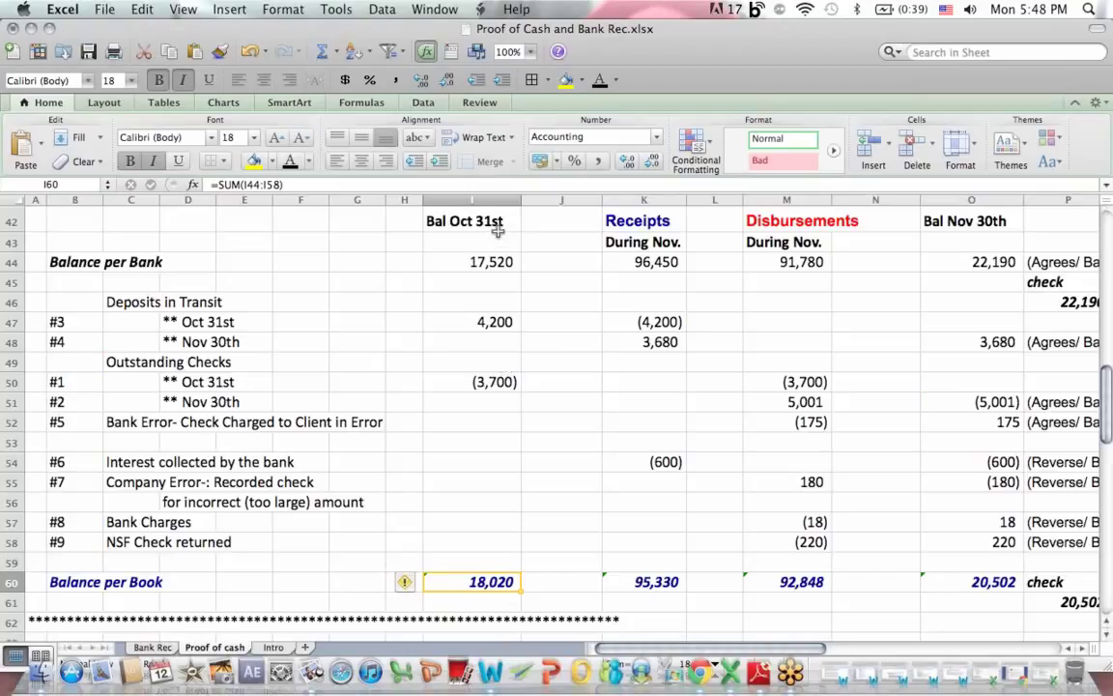
click(452, 220)
drag(498, 259, 514, 566)
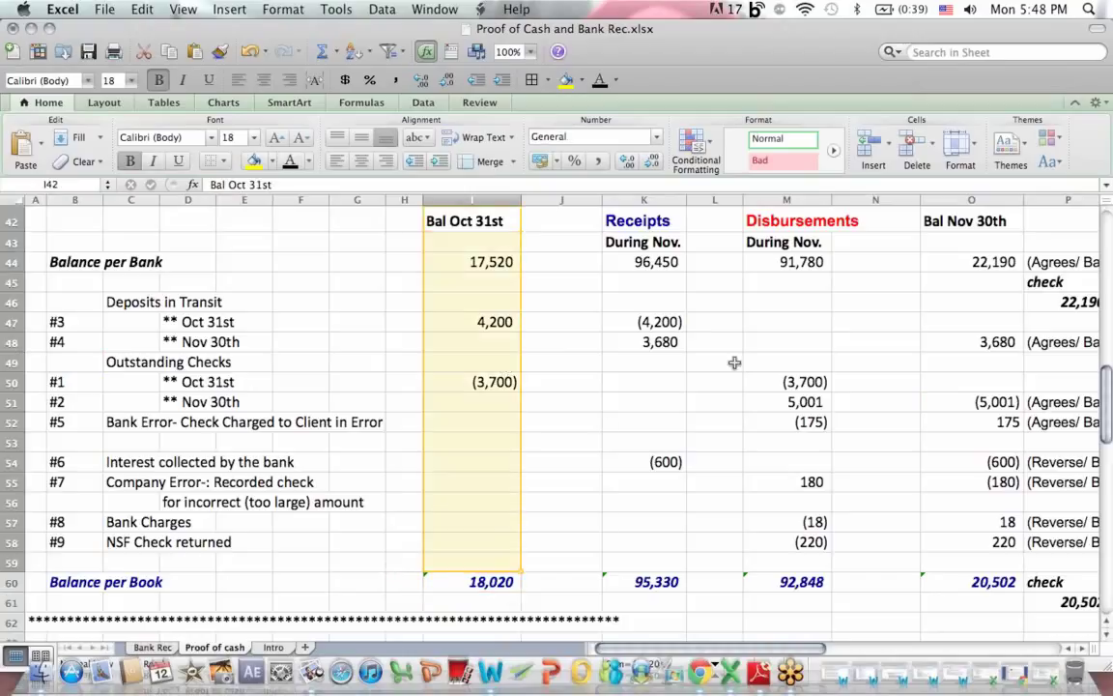
Step: Highlight the Bal Nov 30th column in O43:O61, the headers in I42:N43, and the Receipts and Disbursements columns in K44:M61
drag(957, 242, 933, 554)
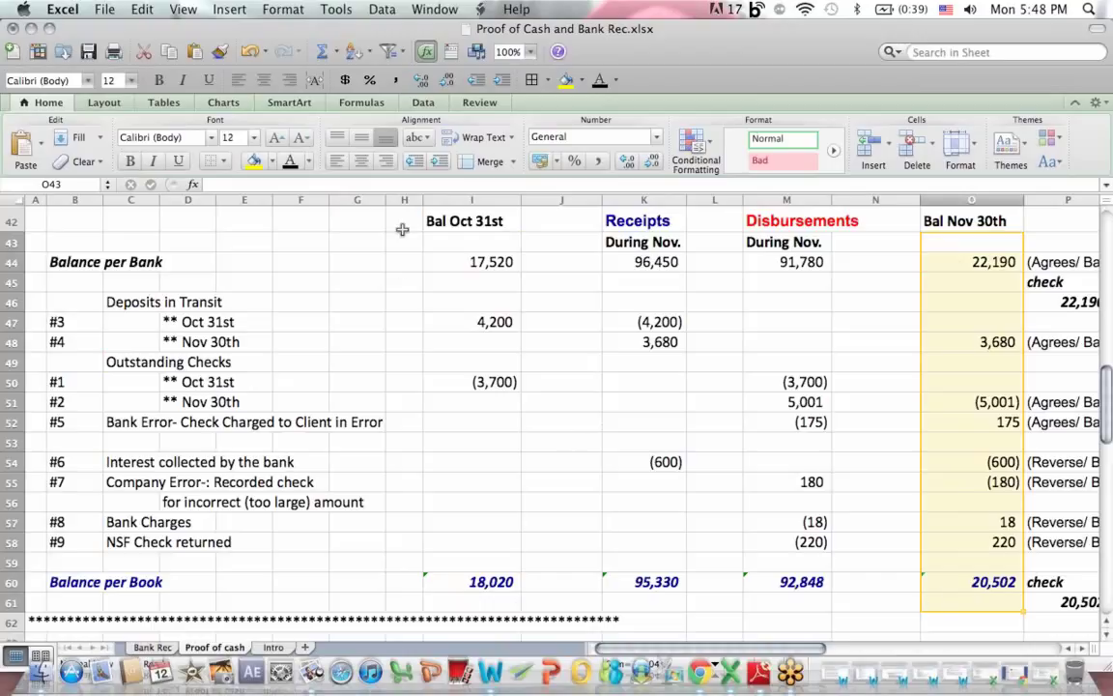
click(464, 216)
drag(463, 217, 909, 236)
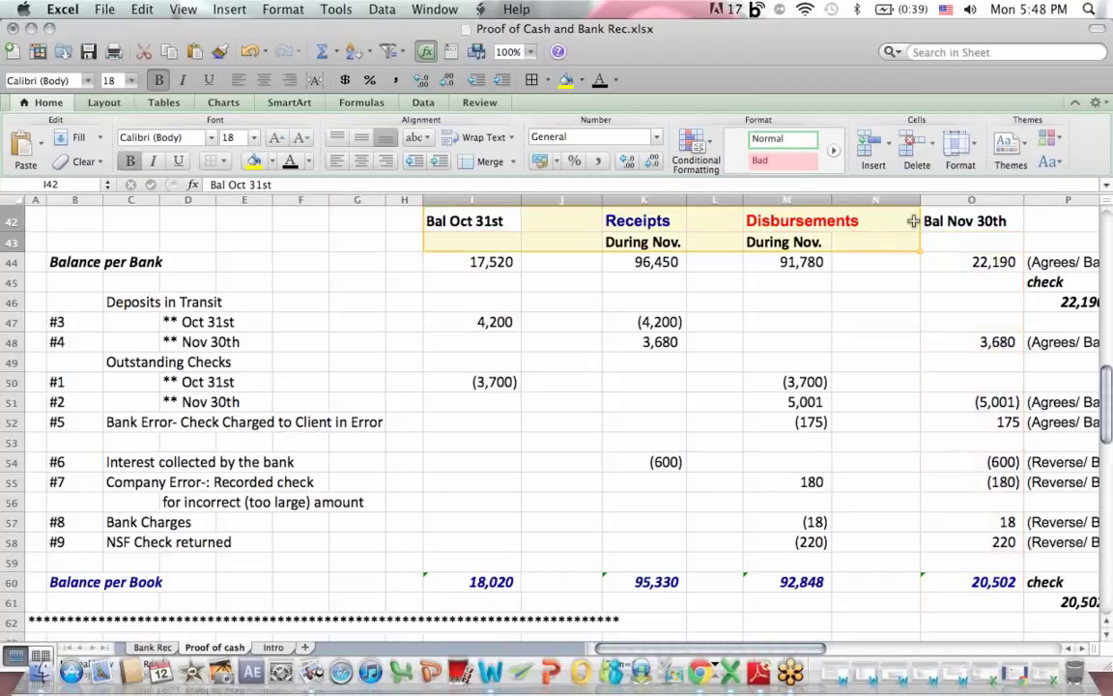
drag(645, 259, 809, 593)
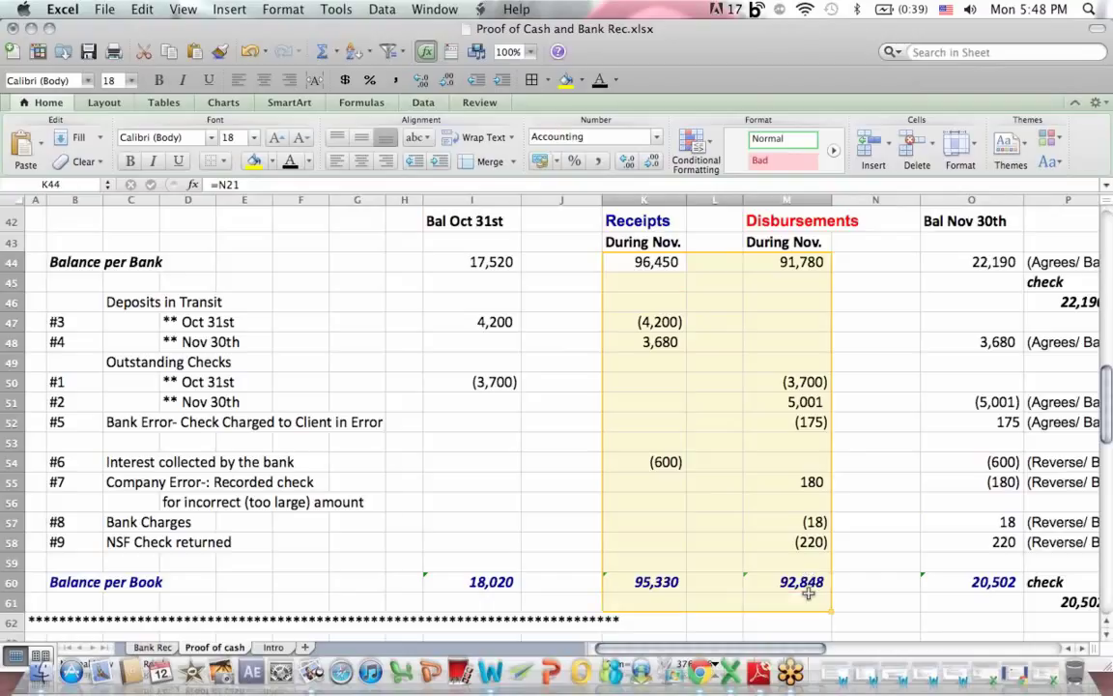
click(870, 542)
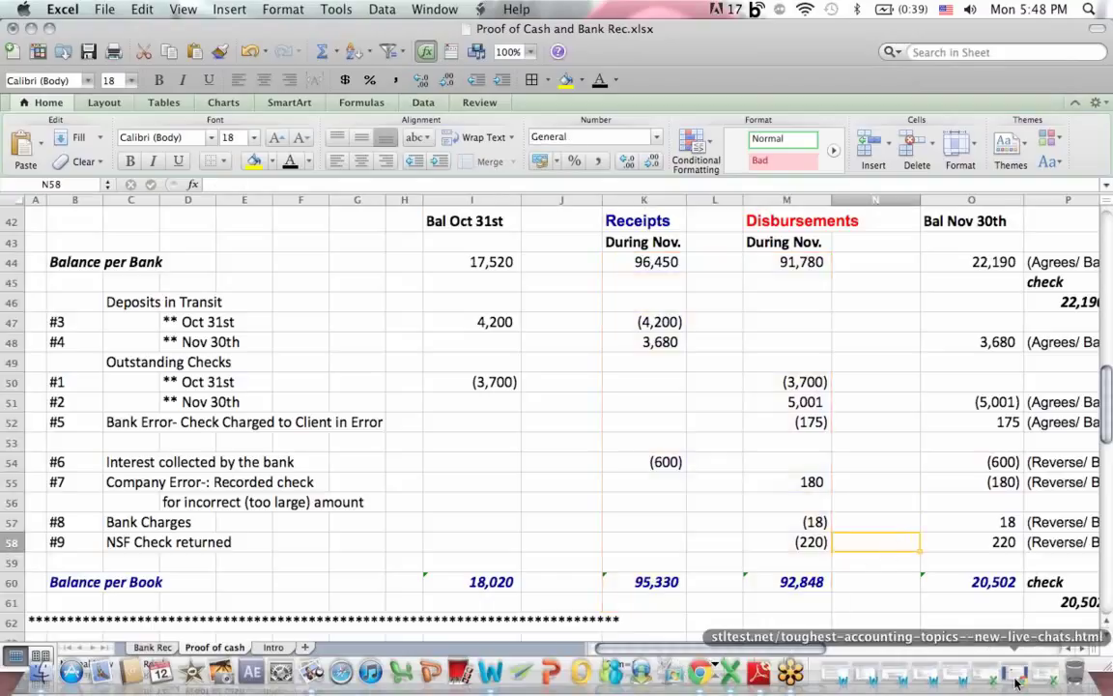
Step: Switch to the stltest.net live chats page in Chrome and look through its Upcoming Courses, Cost and How The Live Chats Work sections
click(913, 671)
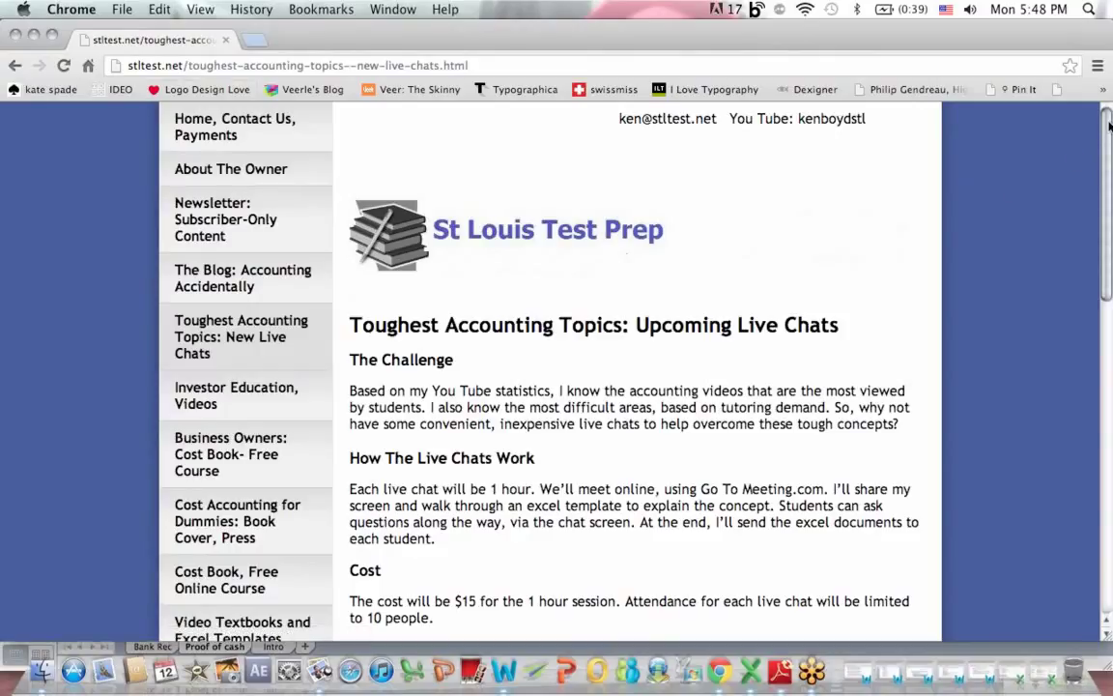
drag(1109, 130, 1092, 322)
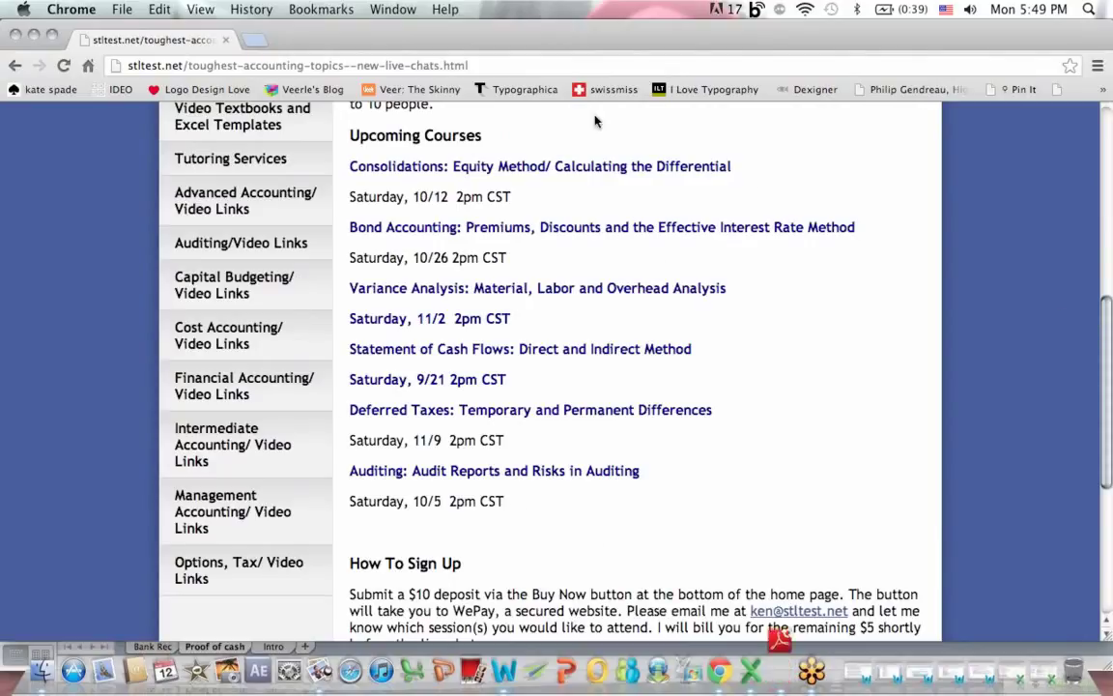
scroll(993, 295, up, 6)
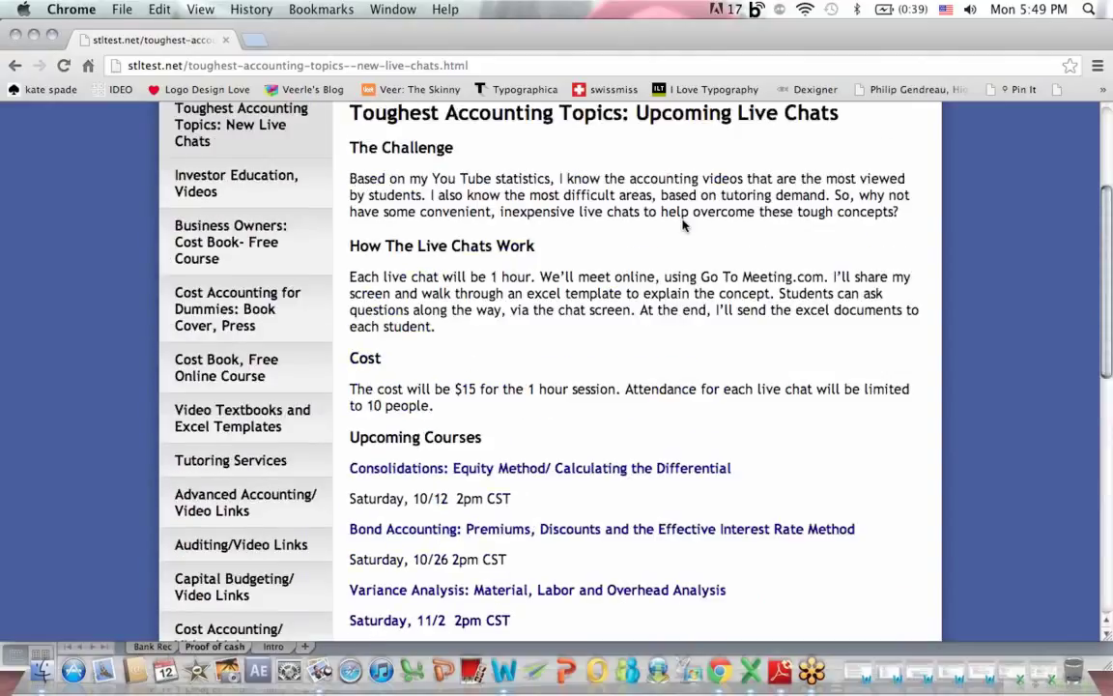
Step: Open the site's Cost Accounting for Dummies: Book Cover, Press page and view the book cover
click(222, 309)
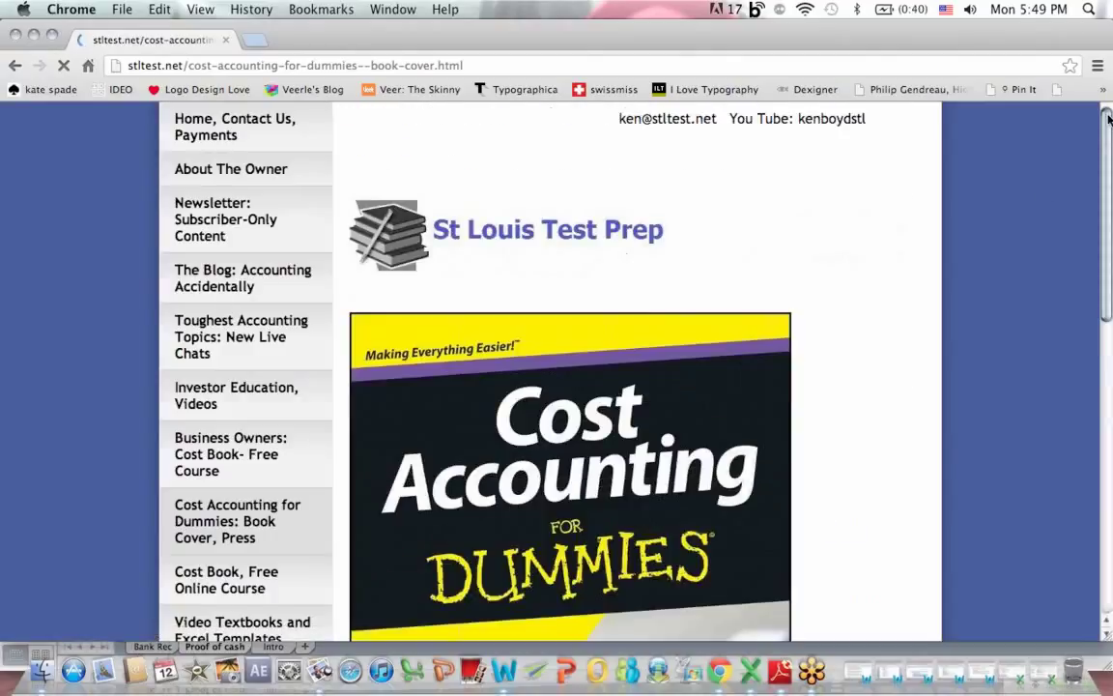
drag(1108, 118, 1108, 200)
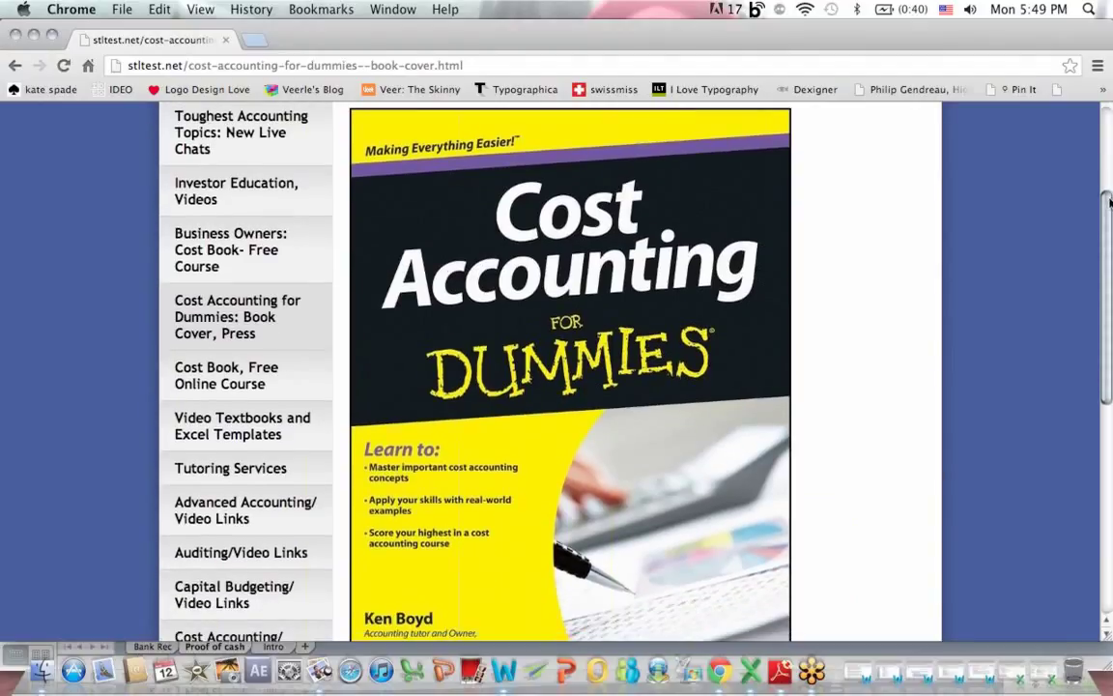